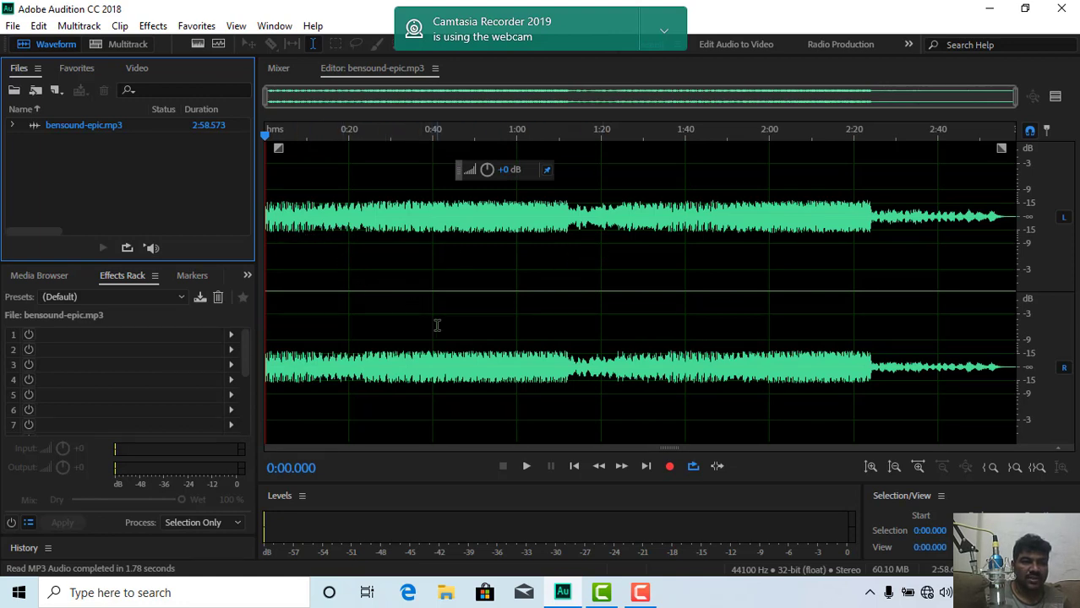
Play bensound-epic.mp3 from the start, pause it at about 16 seconds, and return the playhead to the beginning
left_click(526, 465)
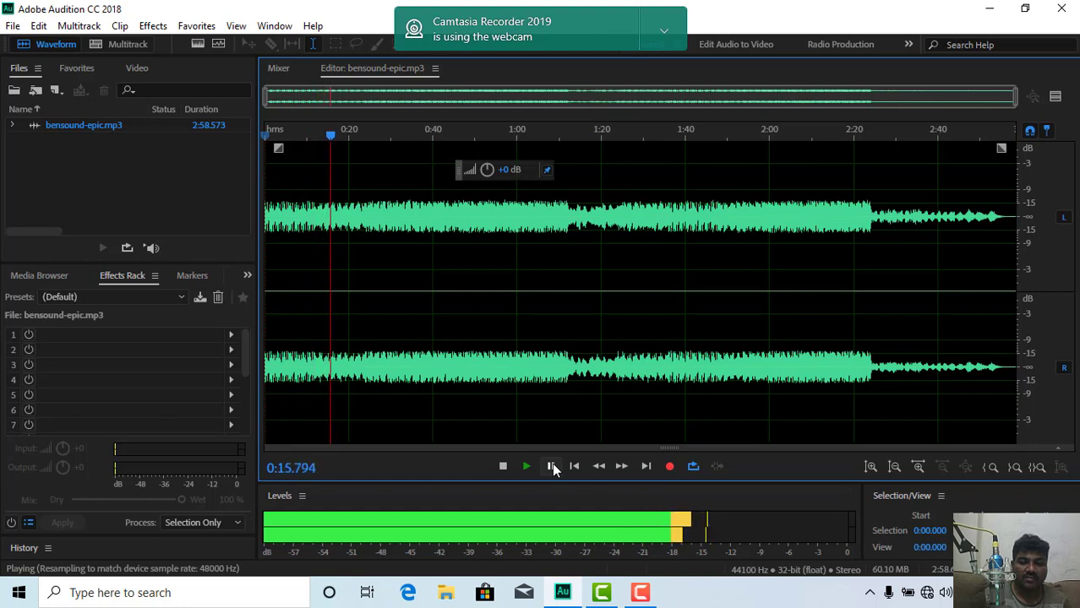
left_click(551, 467)
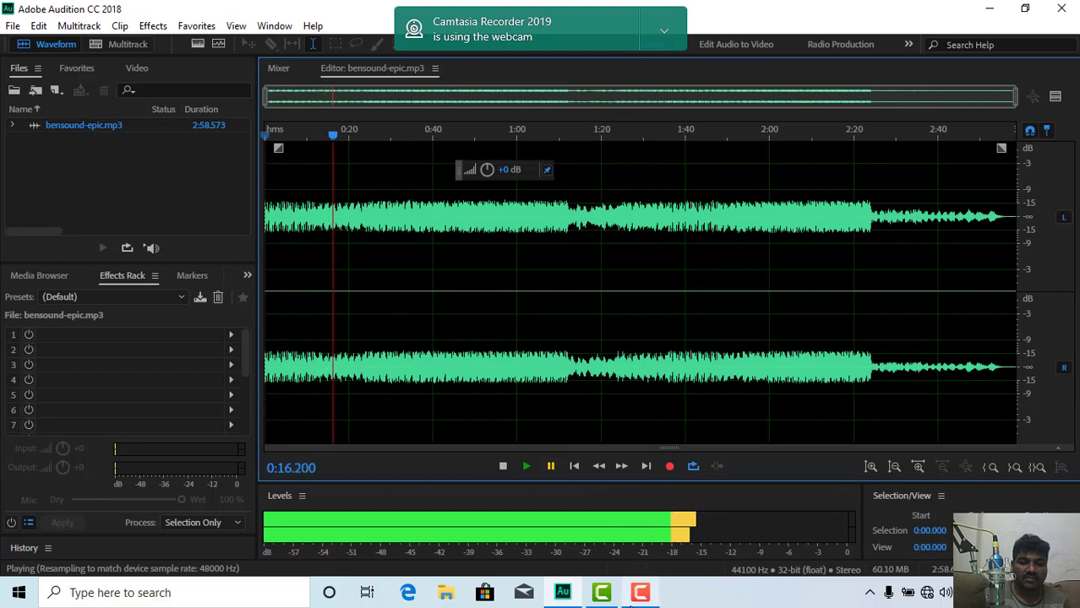
left_click(642, 594)
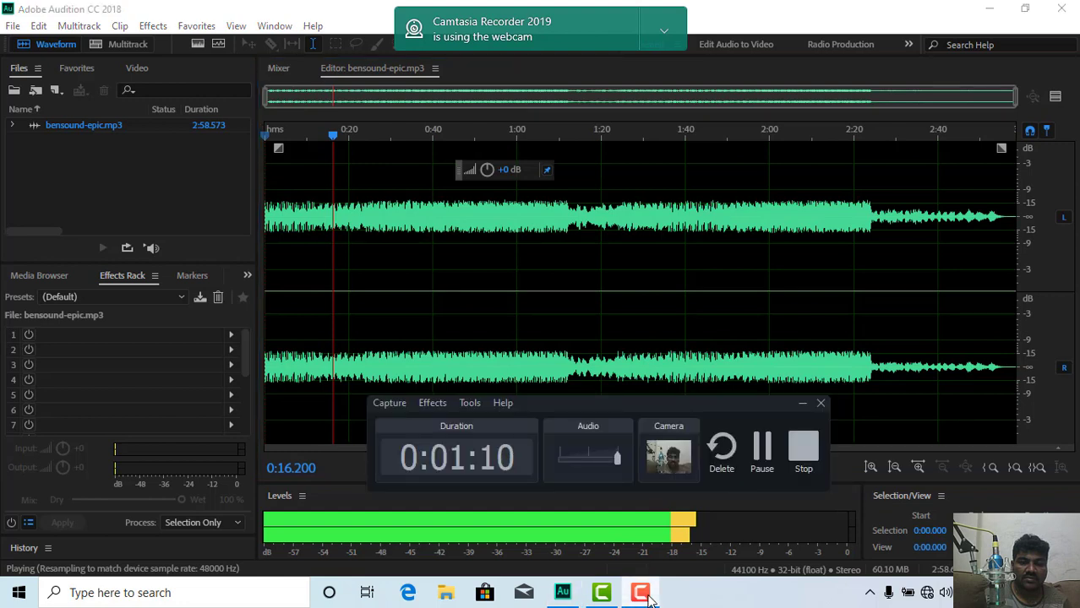
left_click(641, 594)
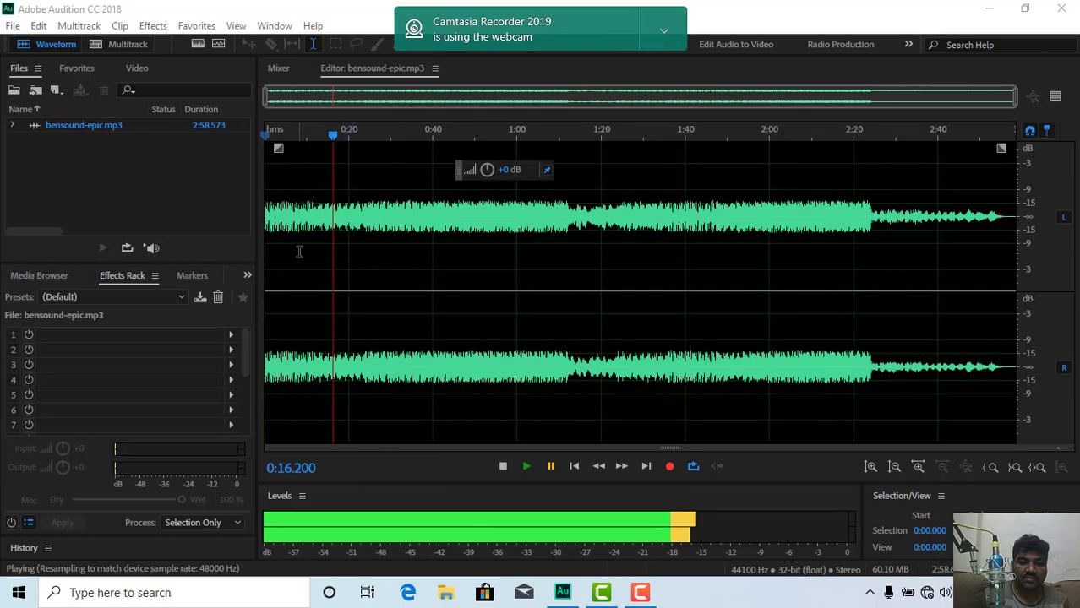
left_click_drag(333, 136, 256, 148)
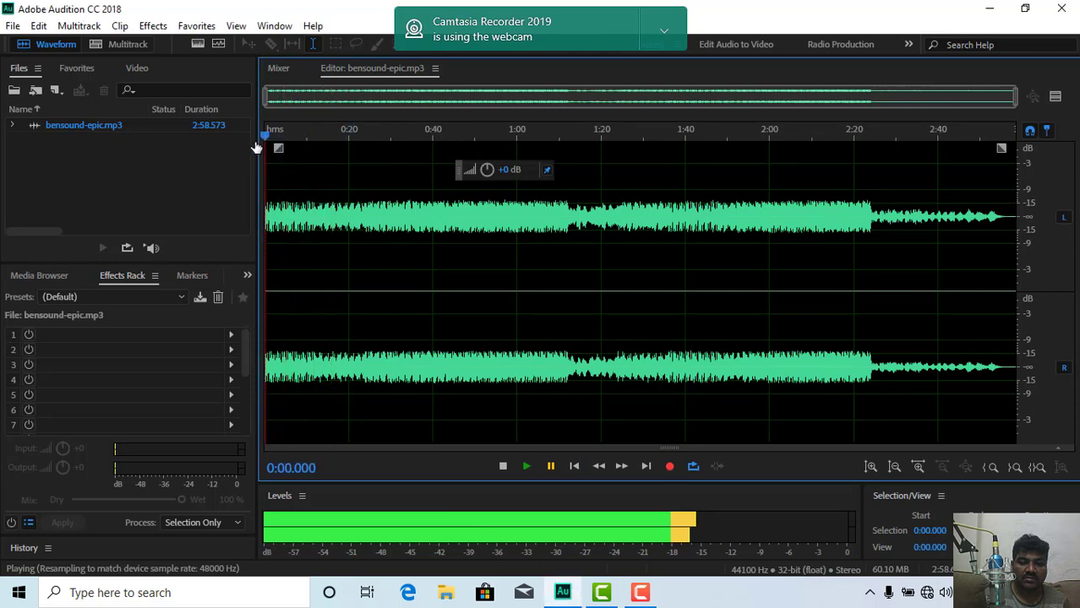
Create a new multitrack session named "stretch audio" with no template
left_click(104, 45)
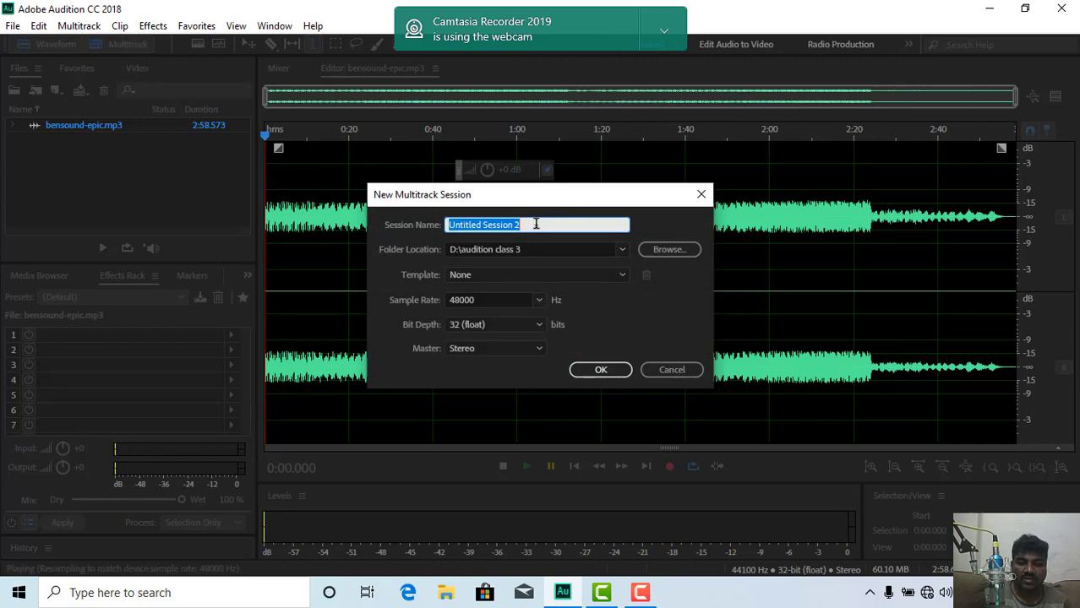
left_click_drag(537, 222, 447, 223)
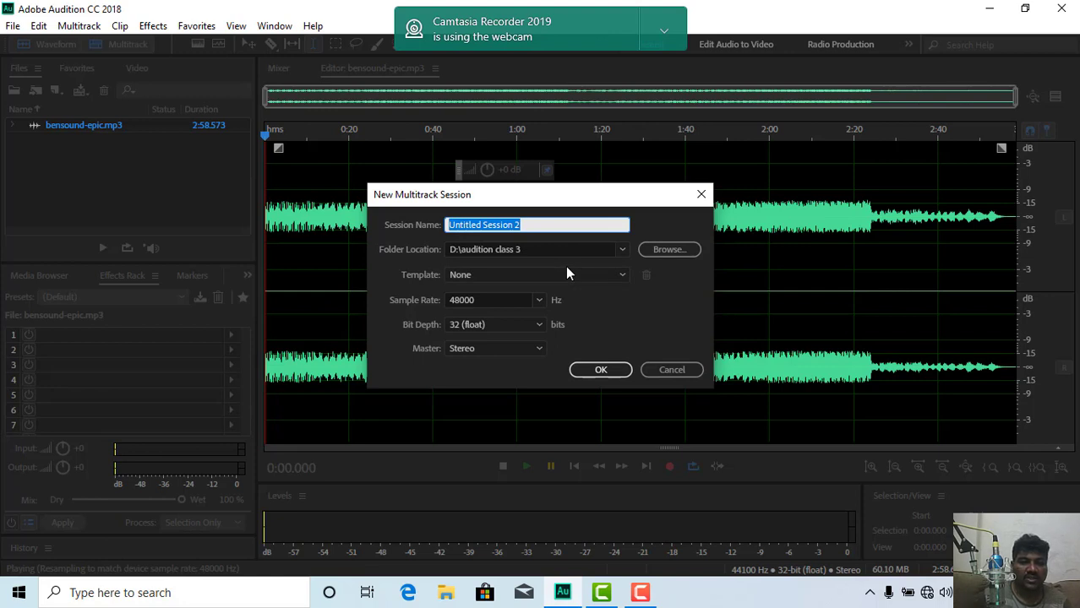
type("stre")
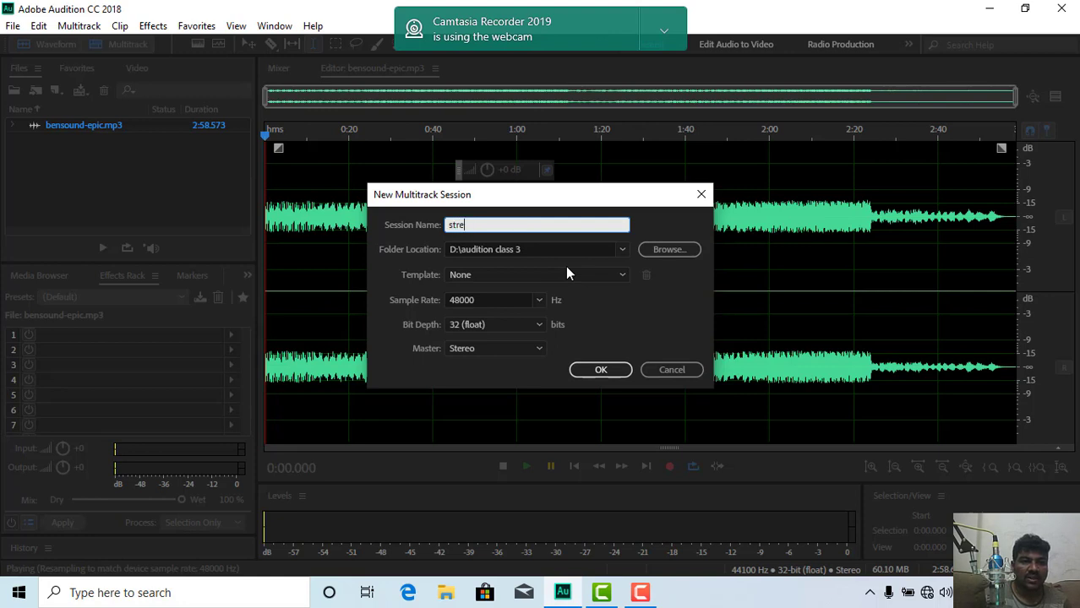
type("tch audio")
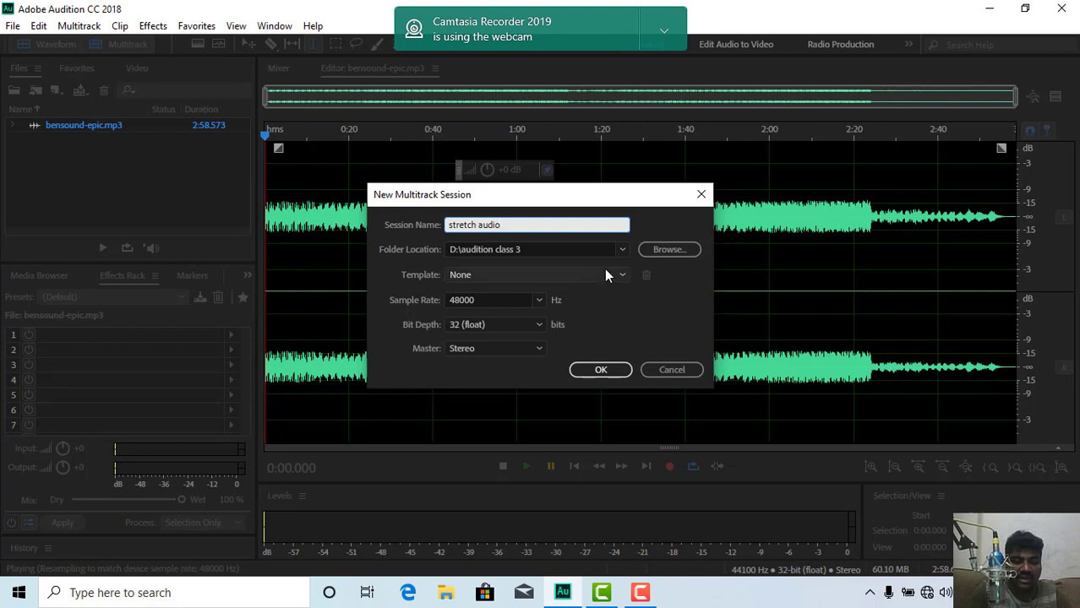
left_click(618, 278)
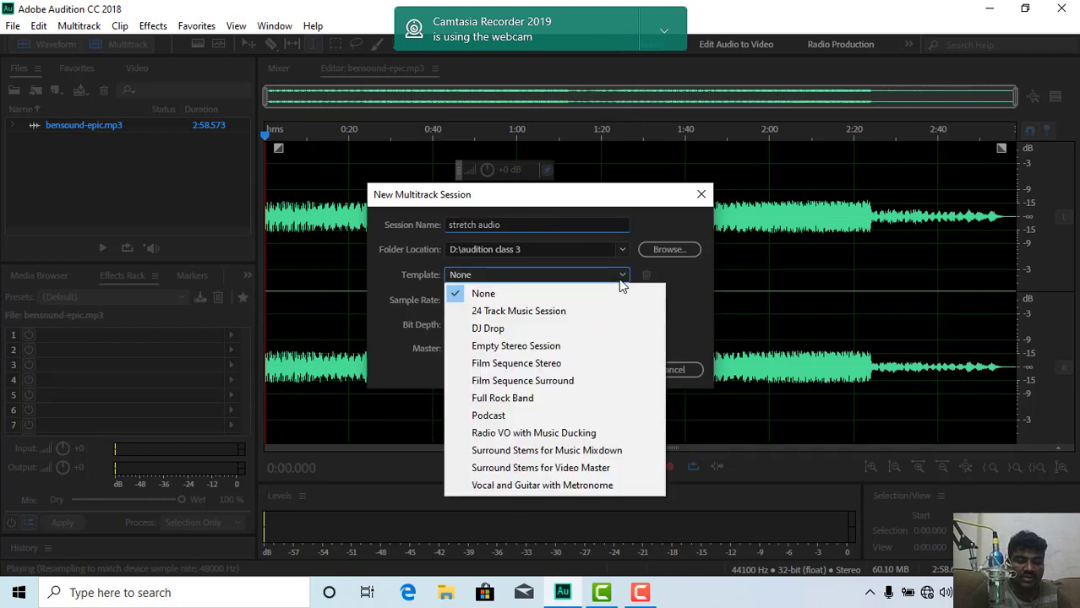
left_click(687, 308)
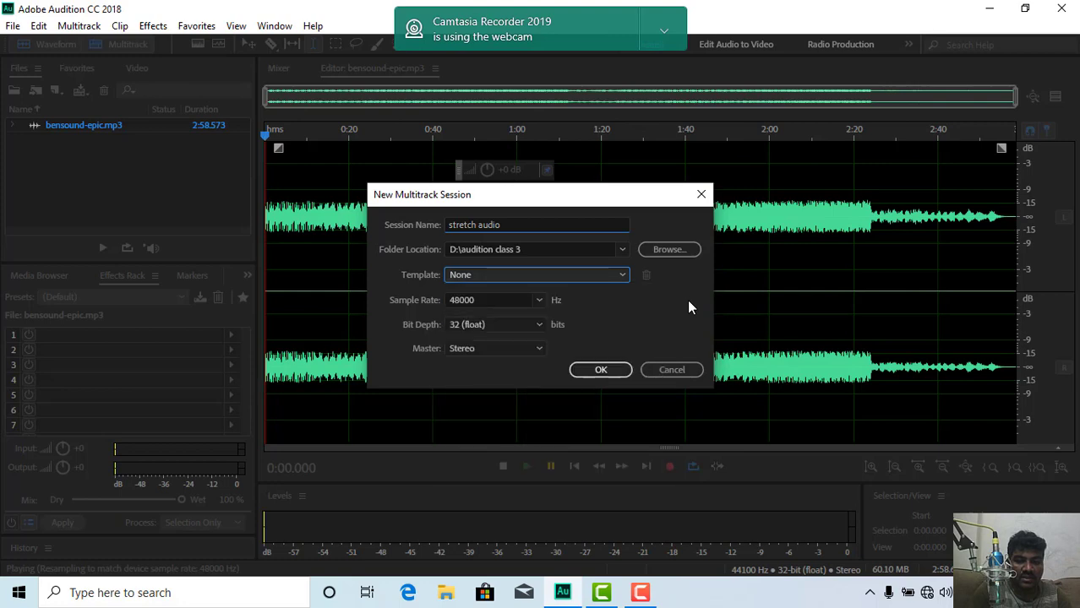
left_click(599, 372)
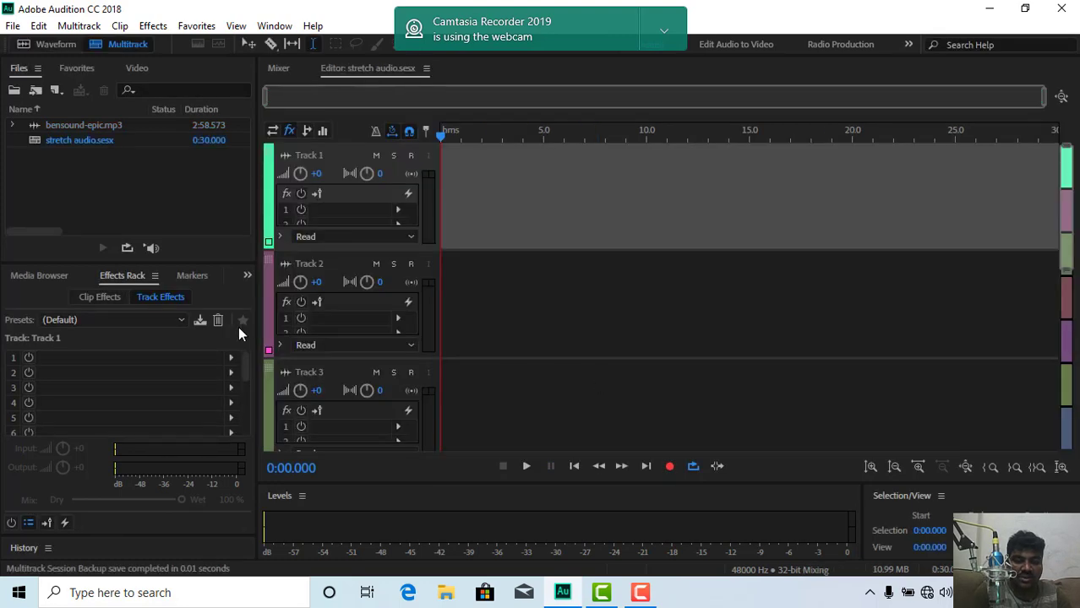
Place bensound-epic.mp3 at the start of Track 1, accepting a converted 48000 Hz copy, and show the whole session
left_click(72, 126)
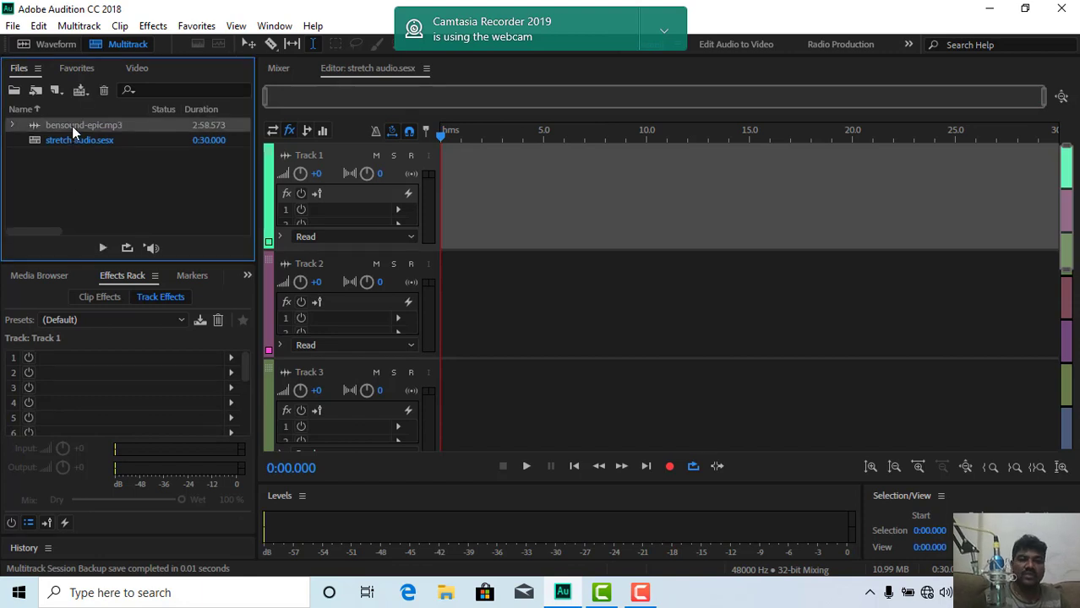
left_click_drag(139, 141, 408, 240)
left_click(621, 333)
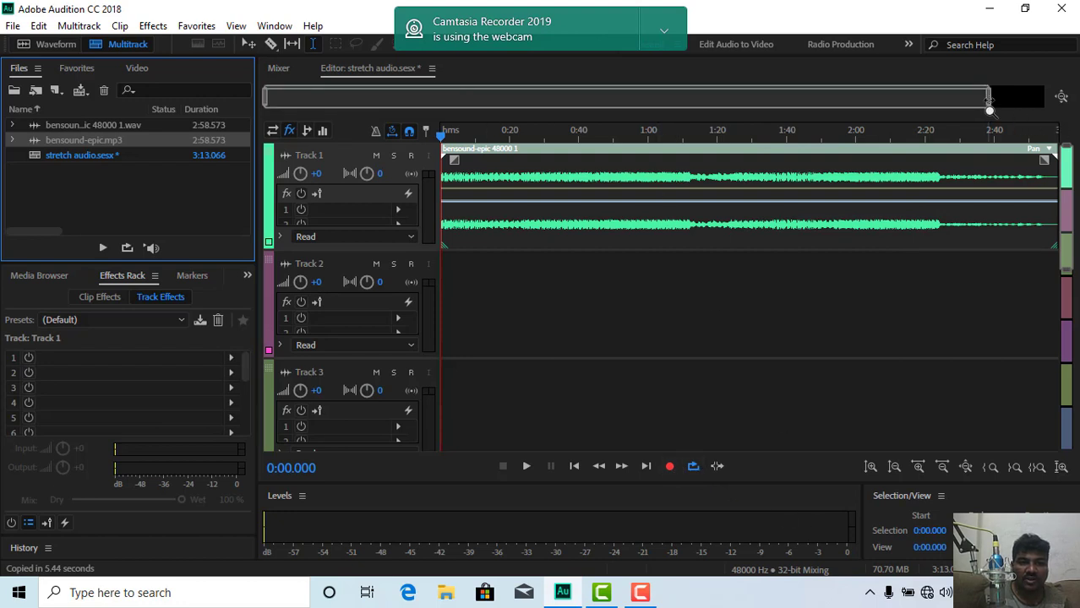
left_click_drag(986, 110, 1048, 100)
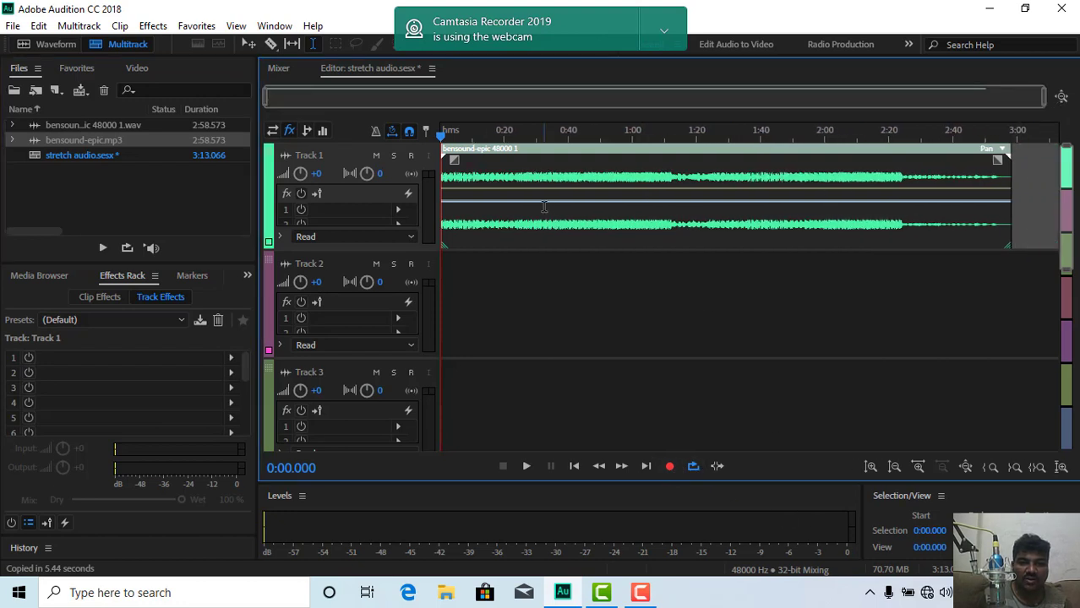
Try to extend the end of the Track 1 clip beyond its original length
left_click(521, 317)
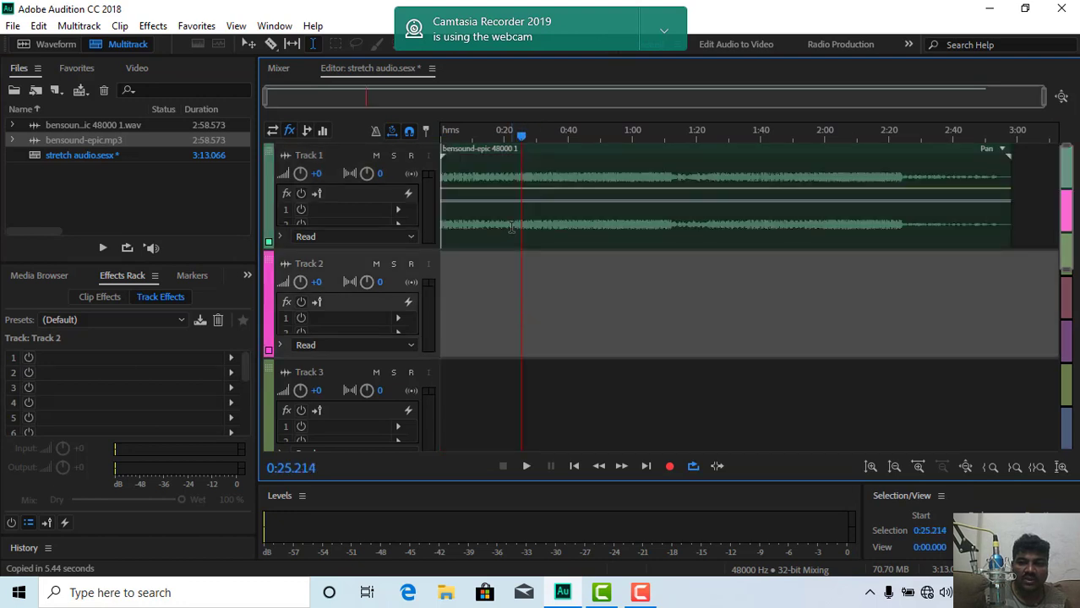
left_click(535, 152)
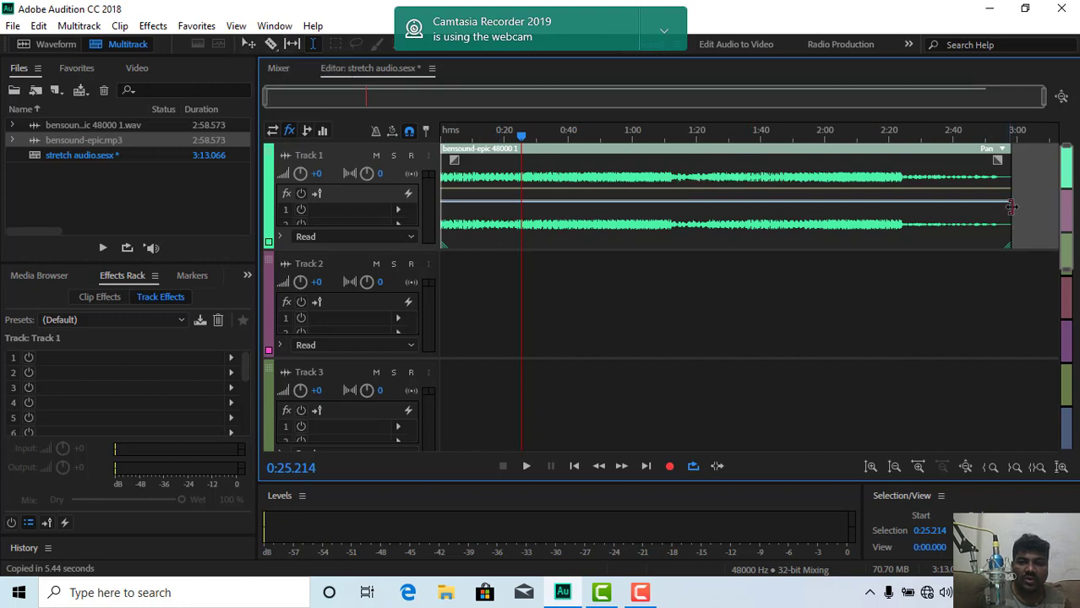
left_click_drag(1011, 207, 1049, 215)
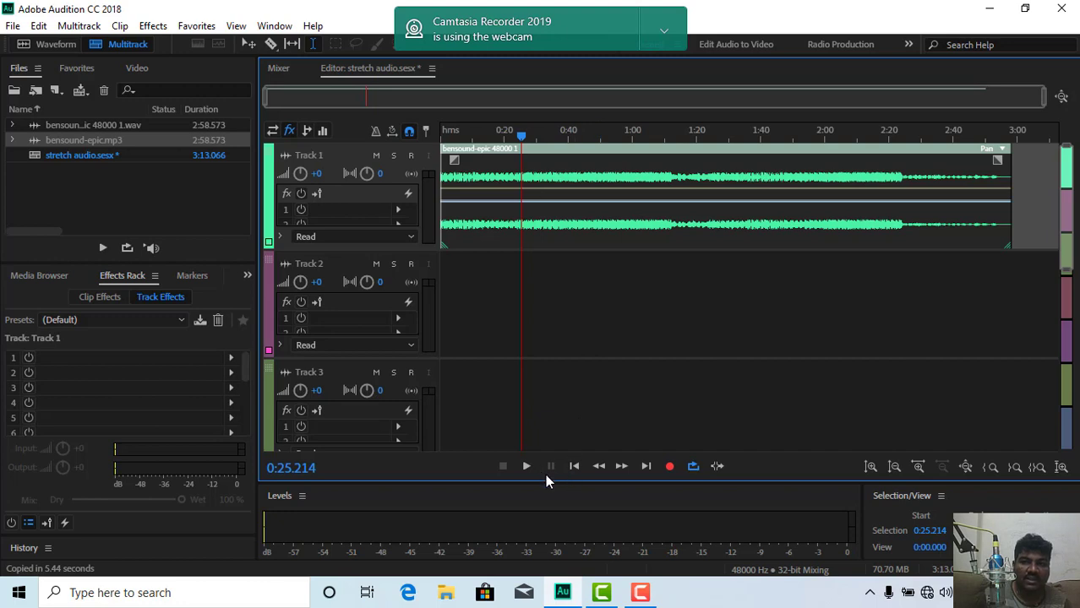
Play the session briefly from about 25 seconds and stop playback
key("space")
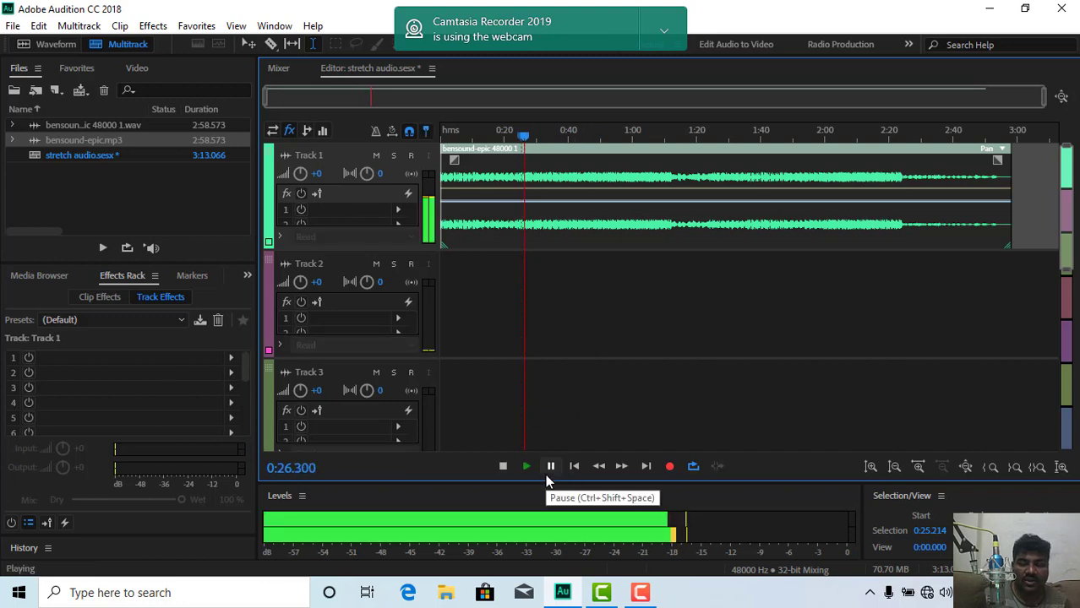
key("space")
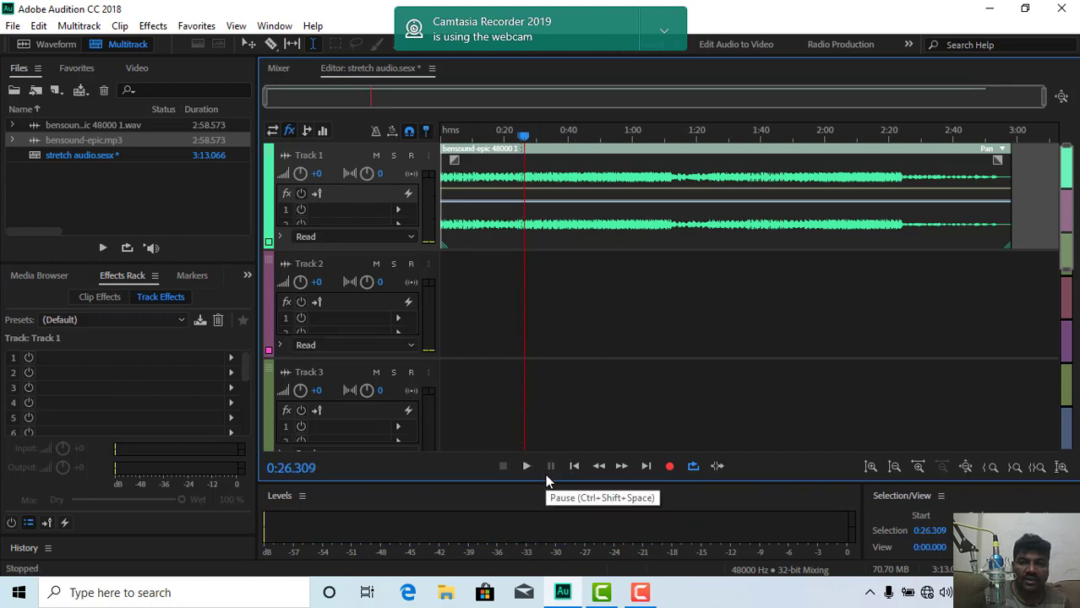
left_click(641, 592)
left_click(802, 403)
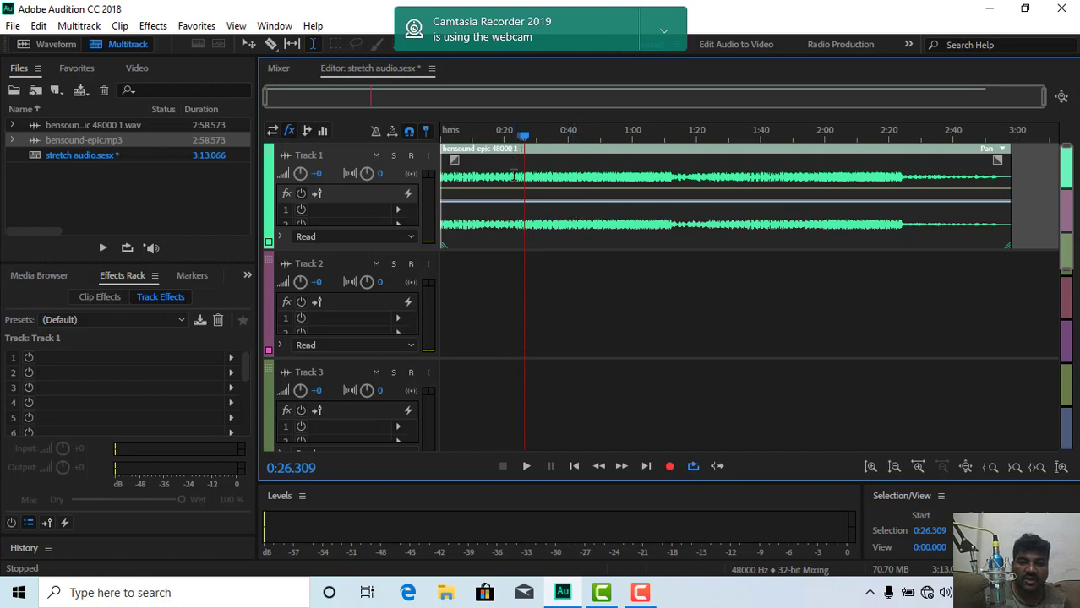
Split the Track 1 clip at 0:12.112 with the Razor tool
left_click(479, 134)
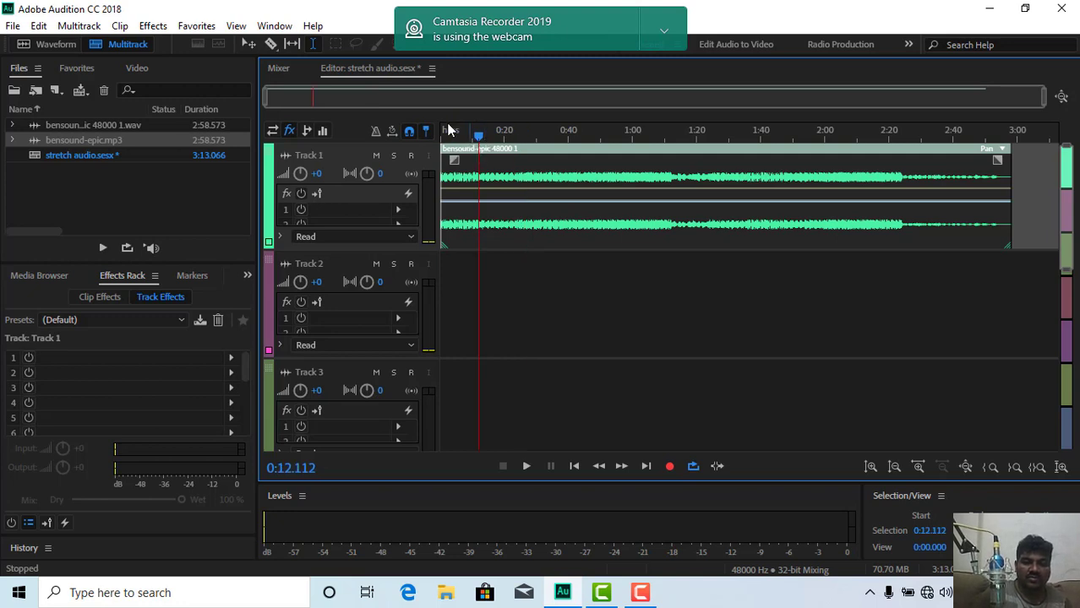
left_click(271, 47)
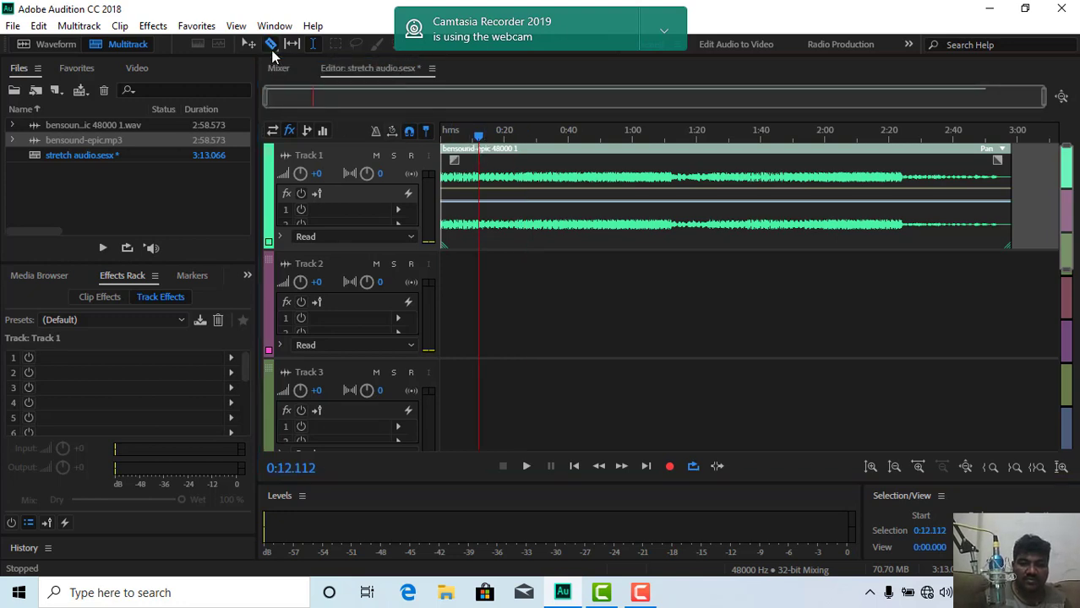
left_click(479, 200)
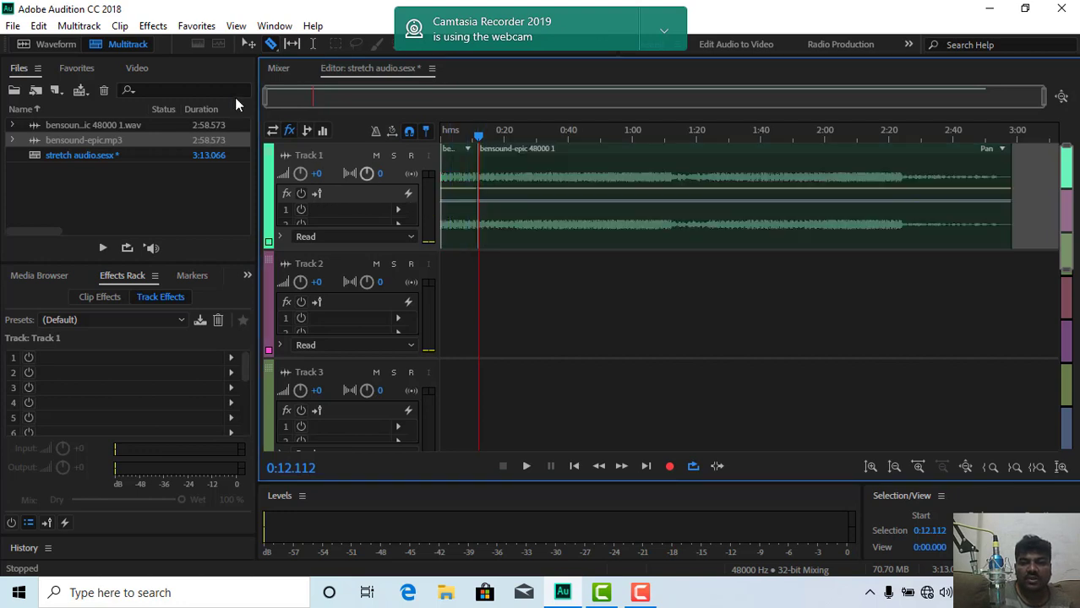
Move the longer remaining part of the clip to the start of Track 2 and select the short segment on Track 1
left_click(249, 42)
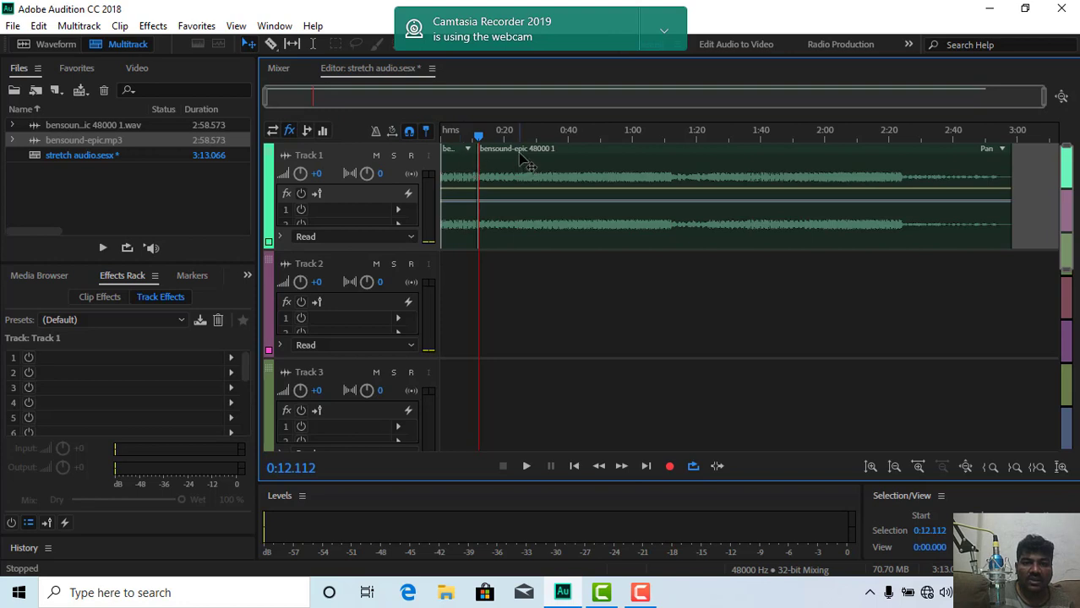
left_click_drag(522, 162, 481, 291)
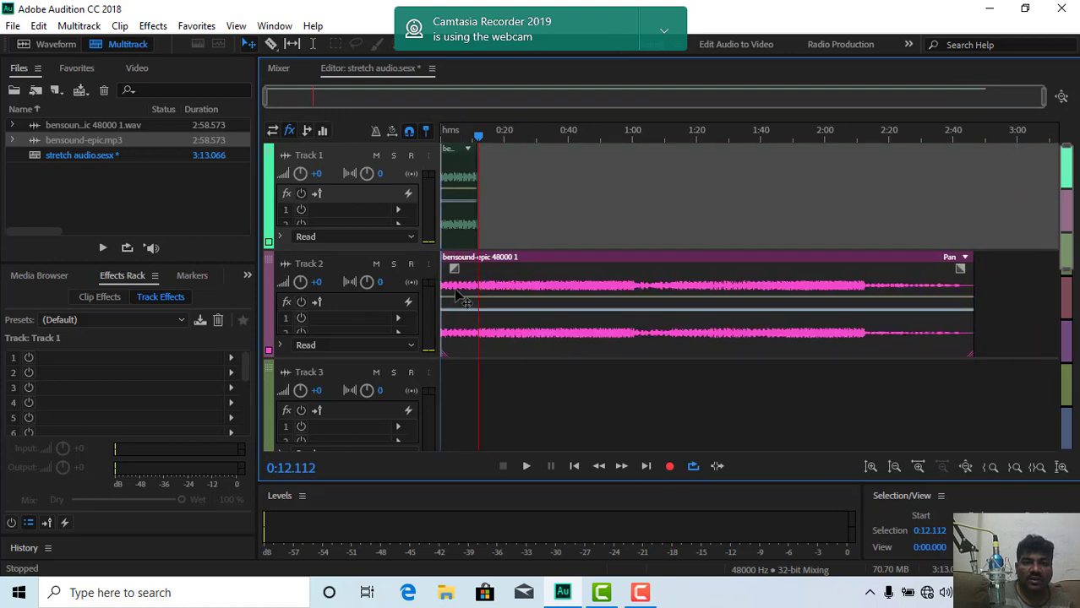
left_click(456, 149)
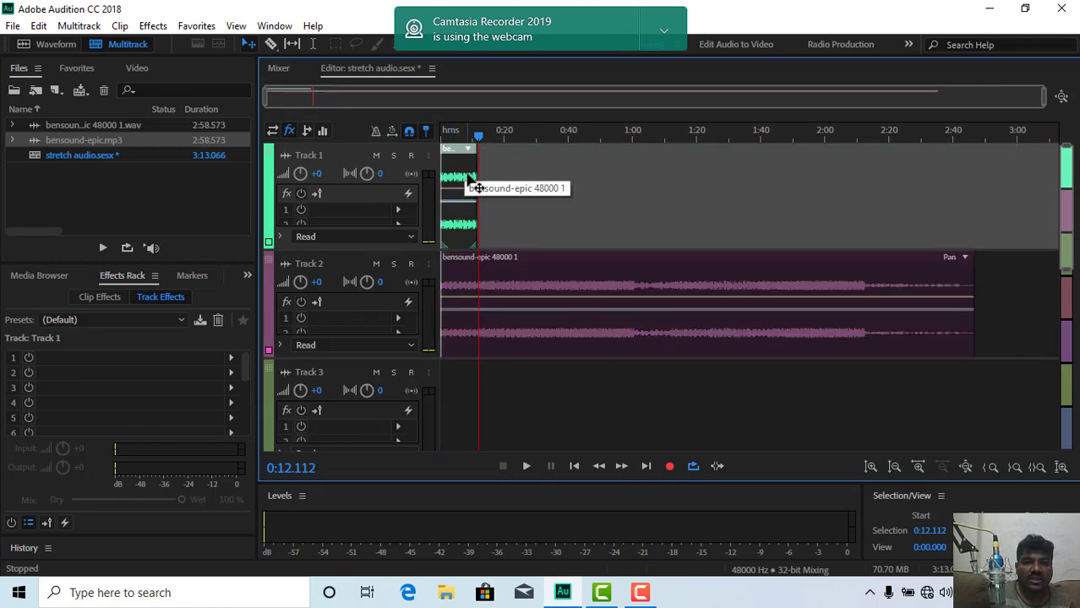
Examine the Track 1 and Track 2 clips and the track controls at different vertical (amplitude) zoom levels
left_click(693, 467)
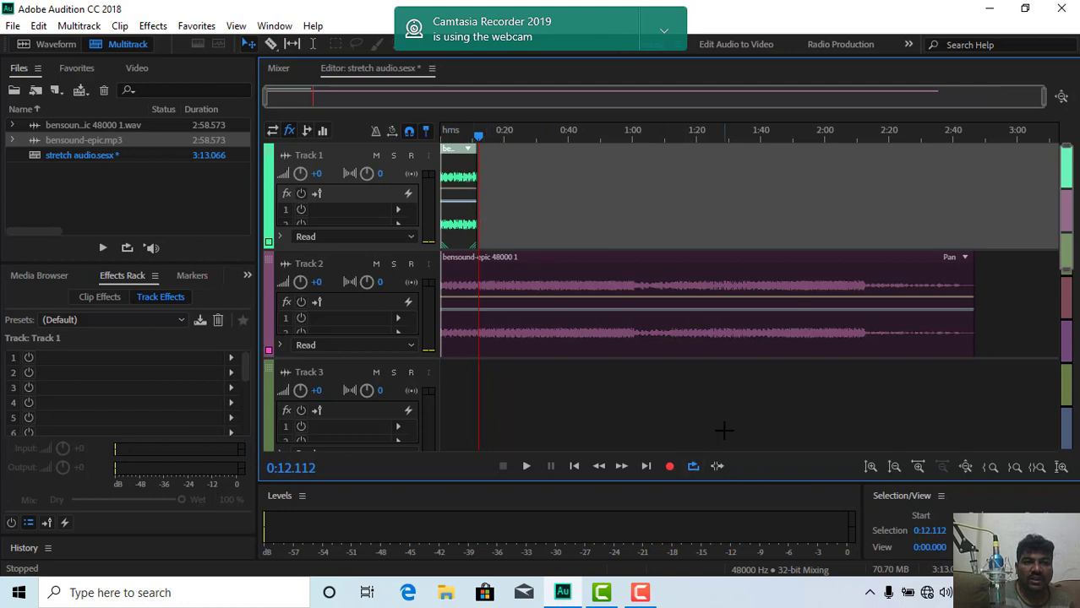
left_click(869, 470)
left_click(871, 470)
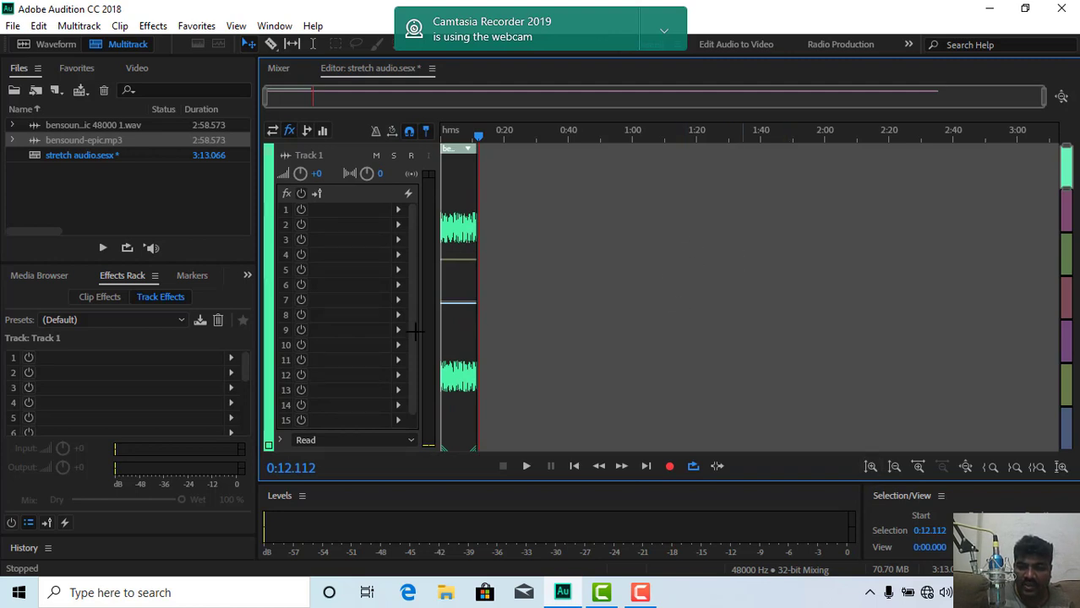
left_click(894, 467)
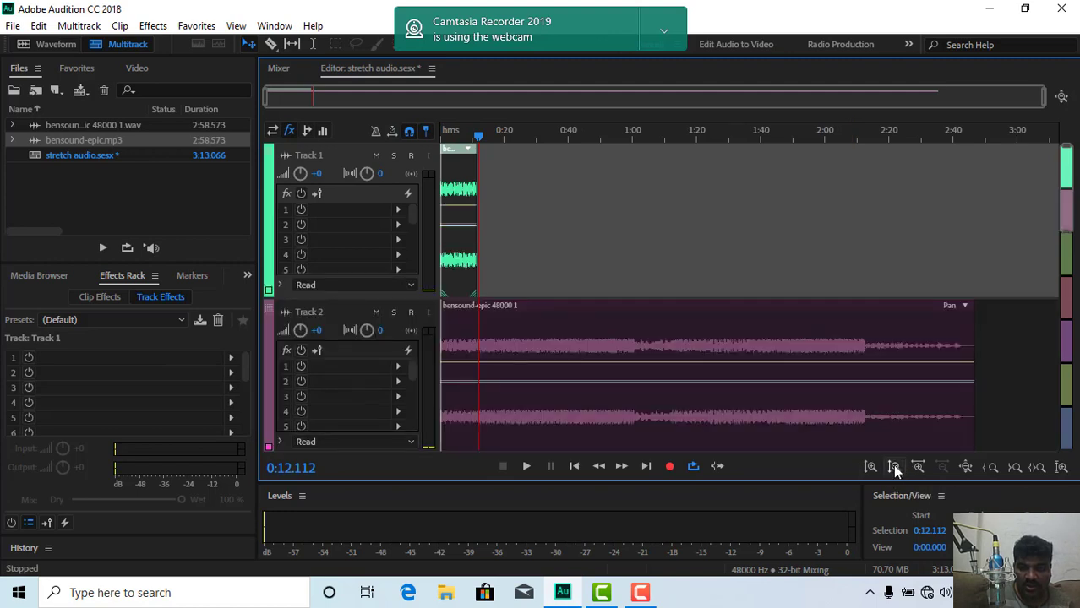
left_click(894, 467)
left_click(894, 467)
left_click(894, 467)
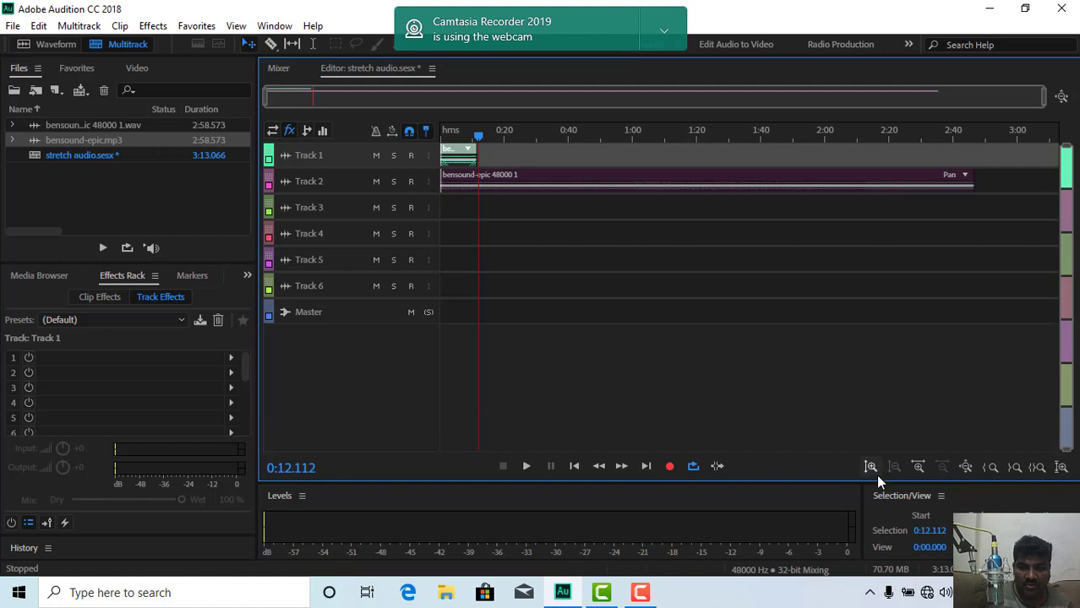
left_click(870, 468)
left_click(870, 468)
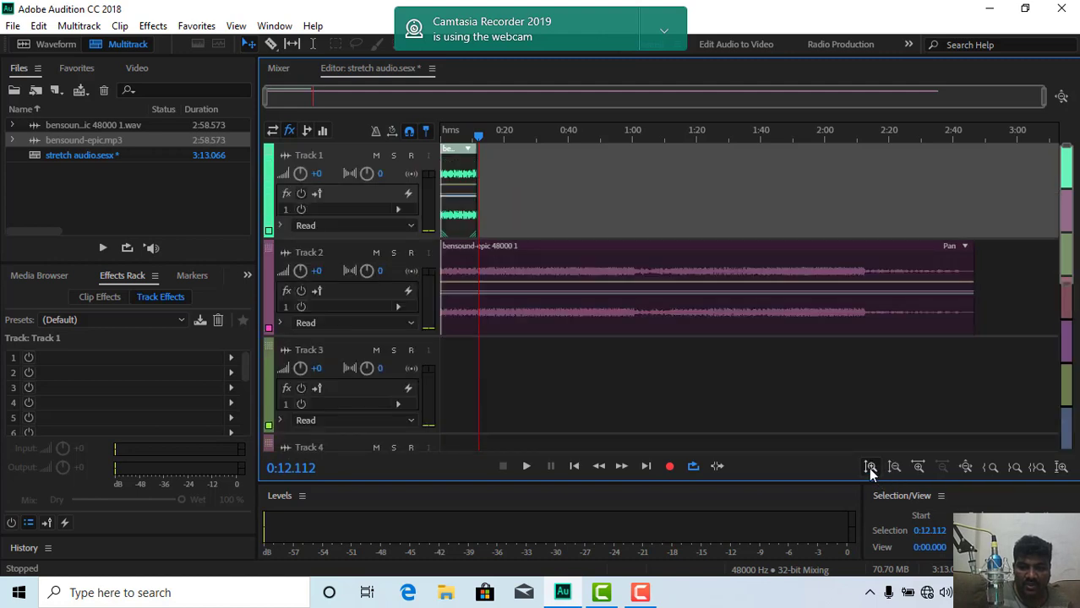
left_click(870, 468)
left_click(870, 468)
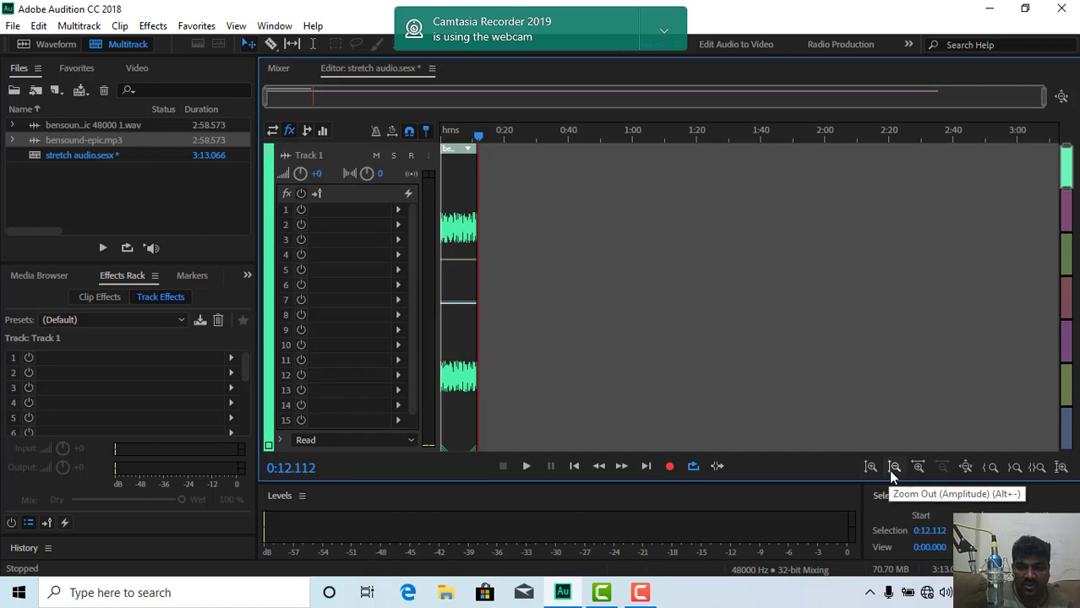
left_click(892, 469)
left_click(892, 470)
left_click(892, 468)
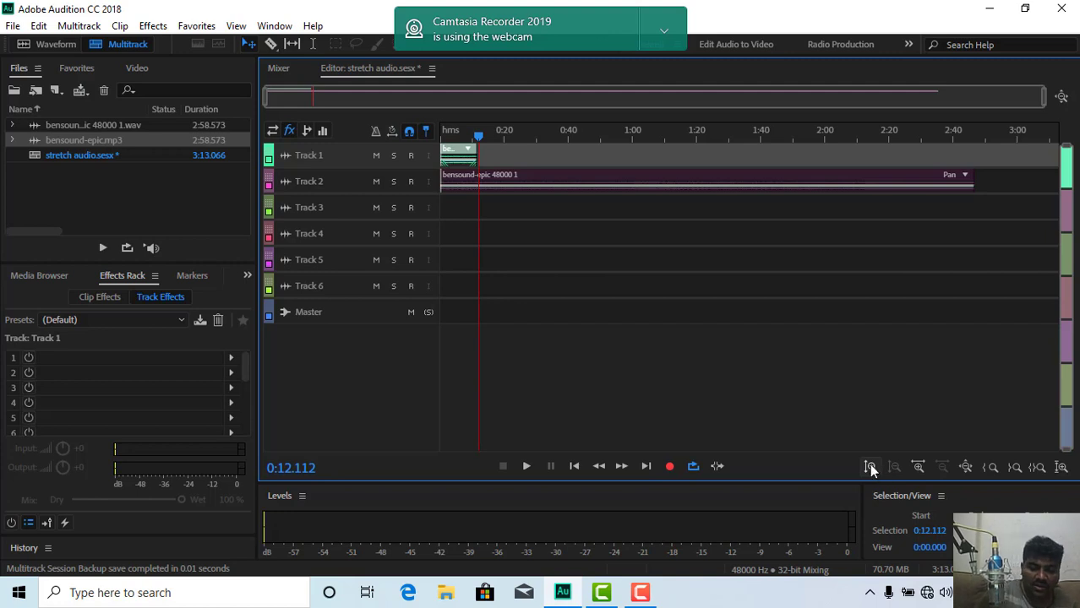
left_click(869, 464)
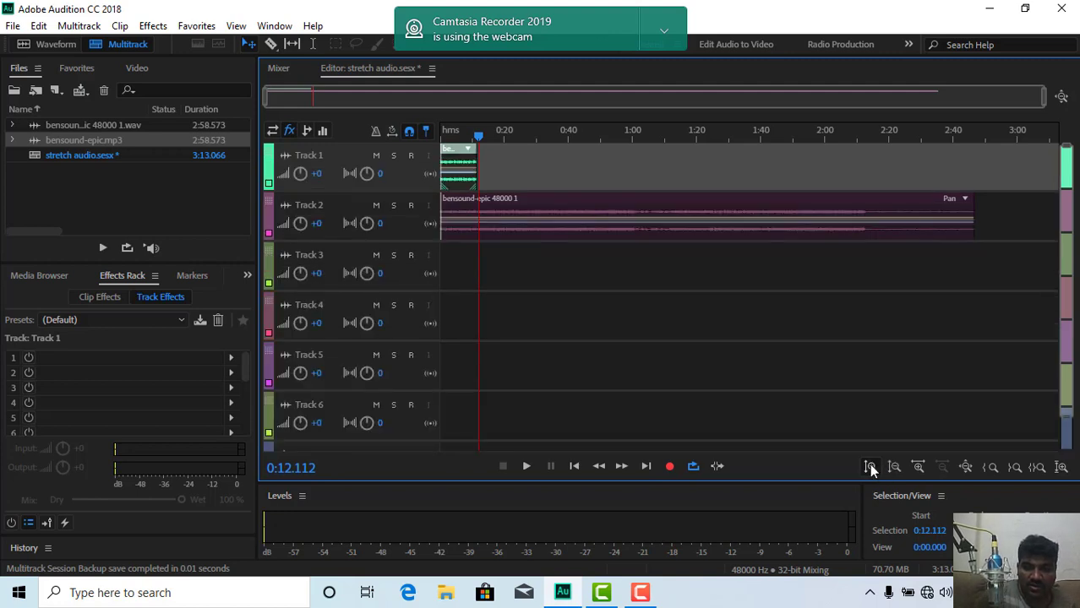
Examine the Track 1 and Track 2 waveforms at enlarged track heights, and the full track list through Master at reduced heights
left_click(868, 464)
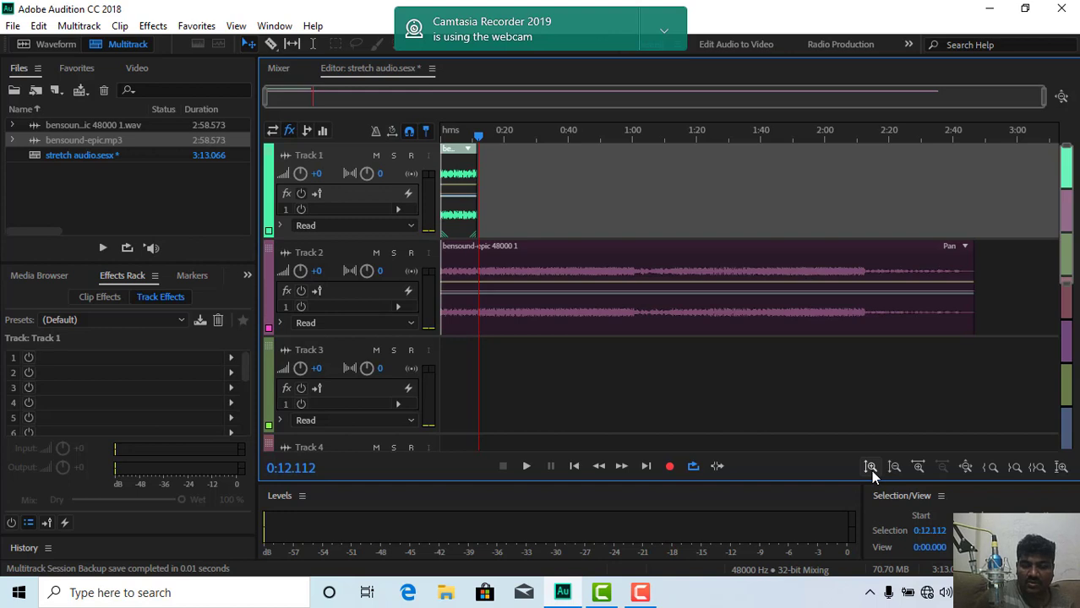
left_click(870, 469)
left_click(871, 470)
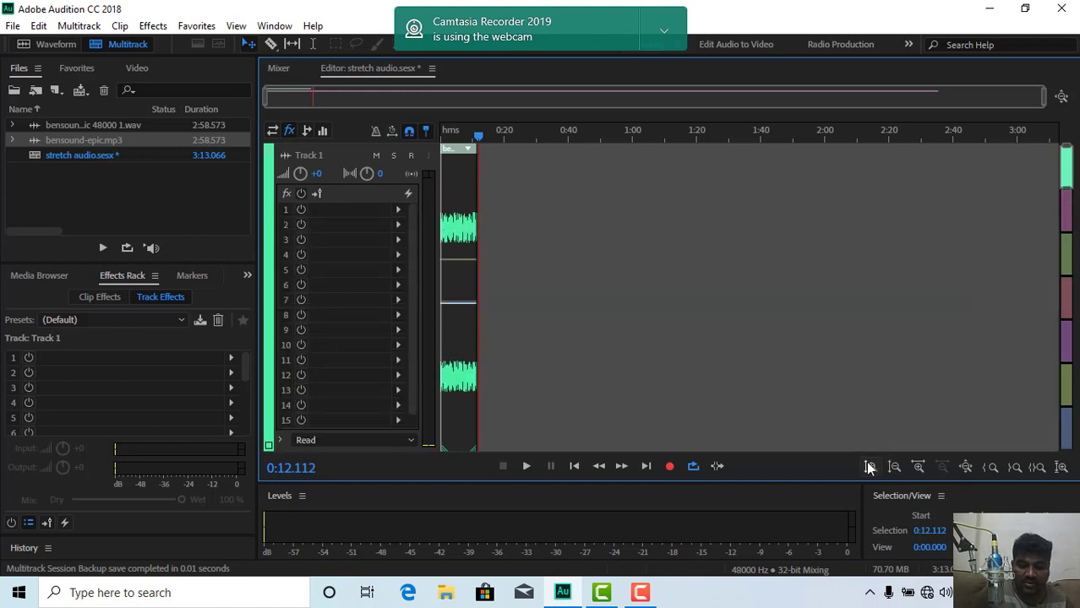
left_click(894, 467)
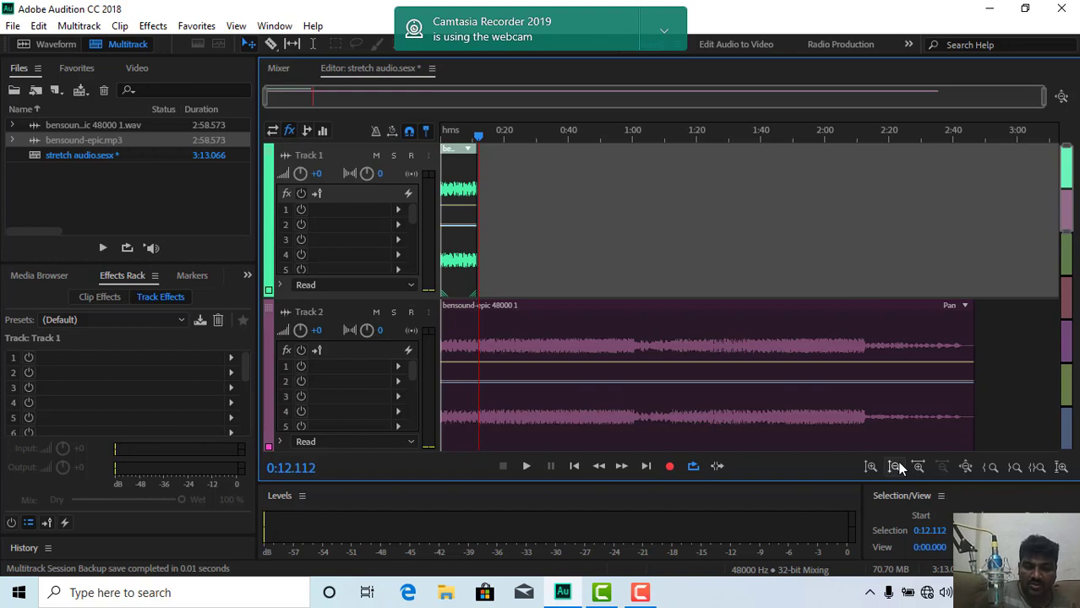
left_click(897, 468)
left_click(897, 467)
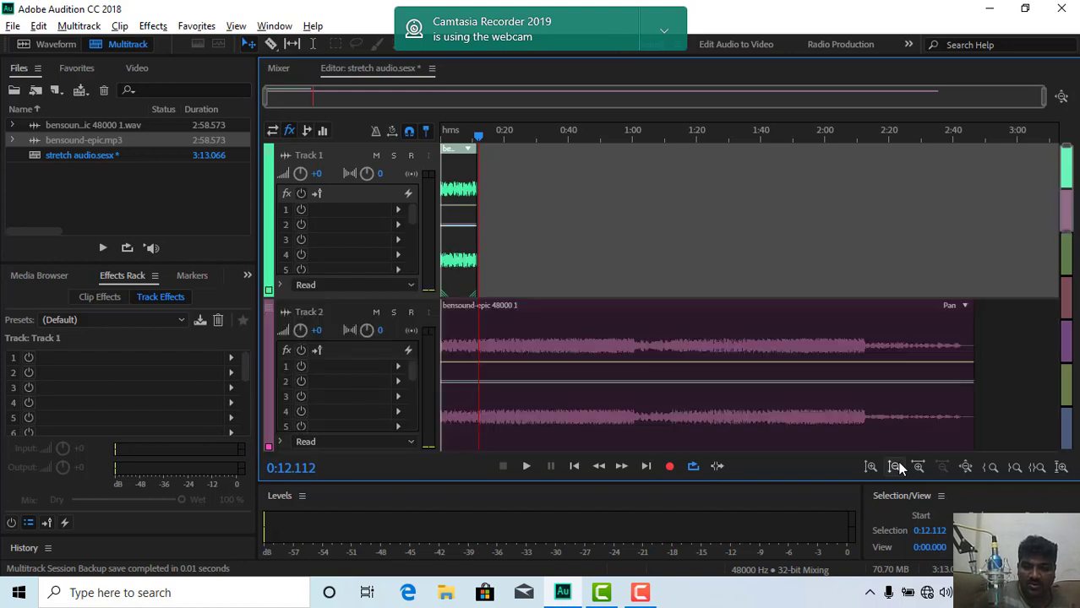
left_click(897, 467)
left_click(897, 467)
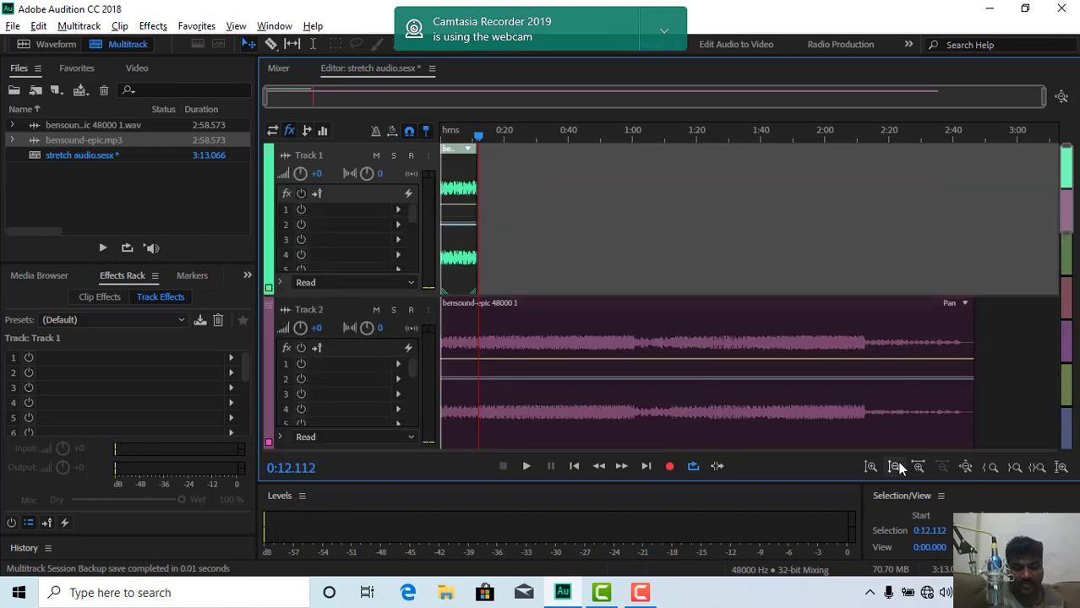
left_click(897, 468)
left_click(898, 467)
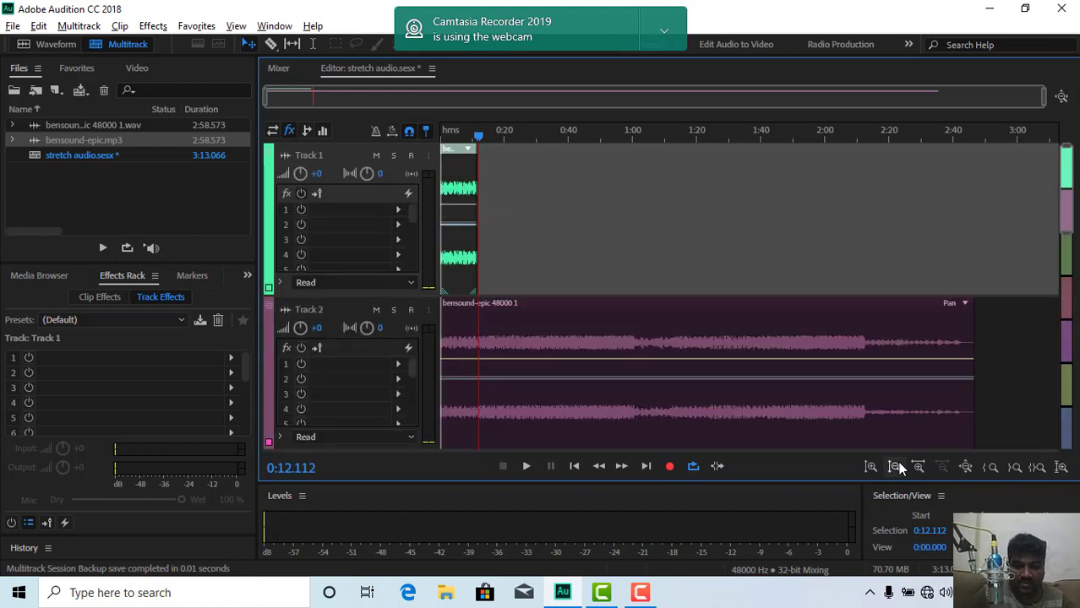
left_click(898, 467)
left_click(897, 467)
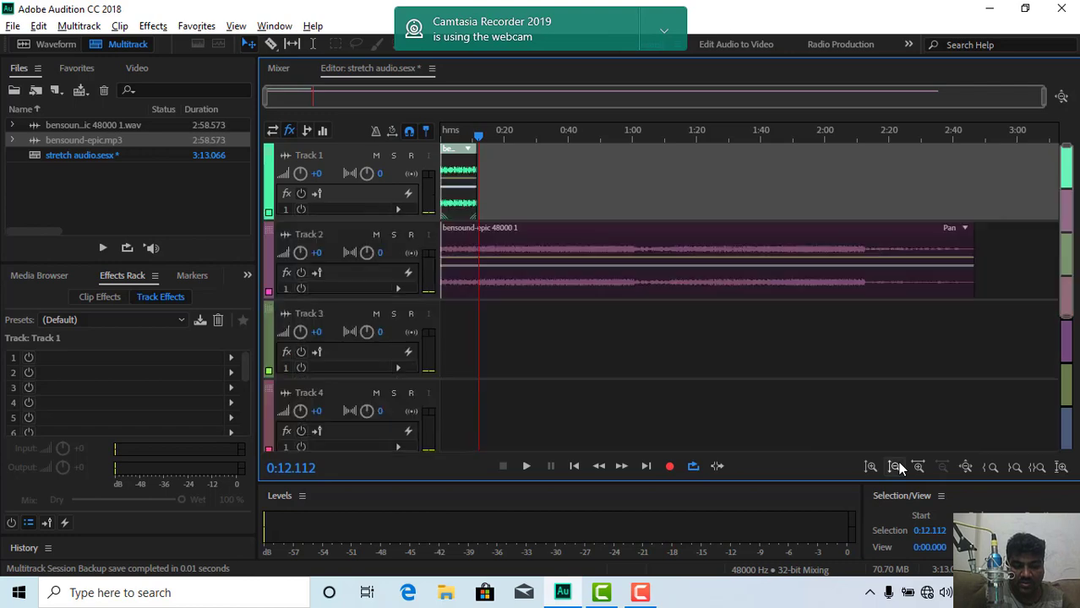
left_click(897, 467)
left_click(898, 467)
left_click(897, 467)
left_click(897, 467)
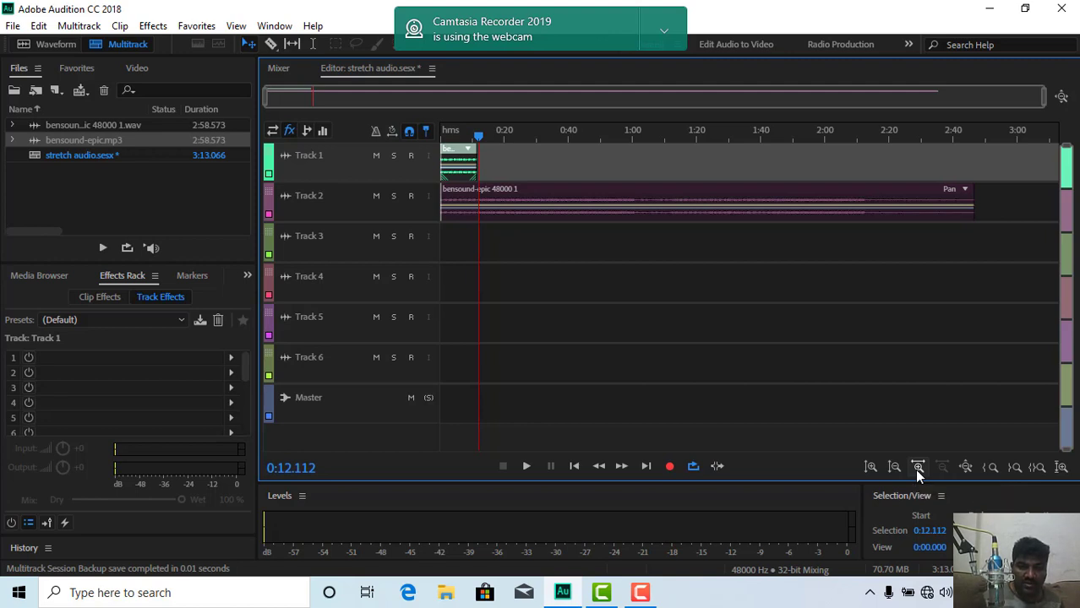
Examine the short Track 1 clip and its end near the 0:12.112 playhead at several time zoom levels
left_click(917, 468)
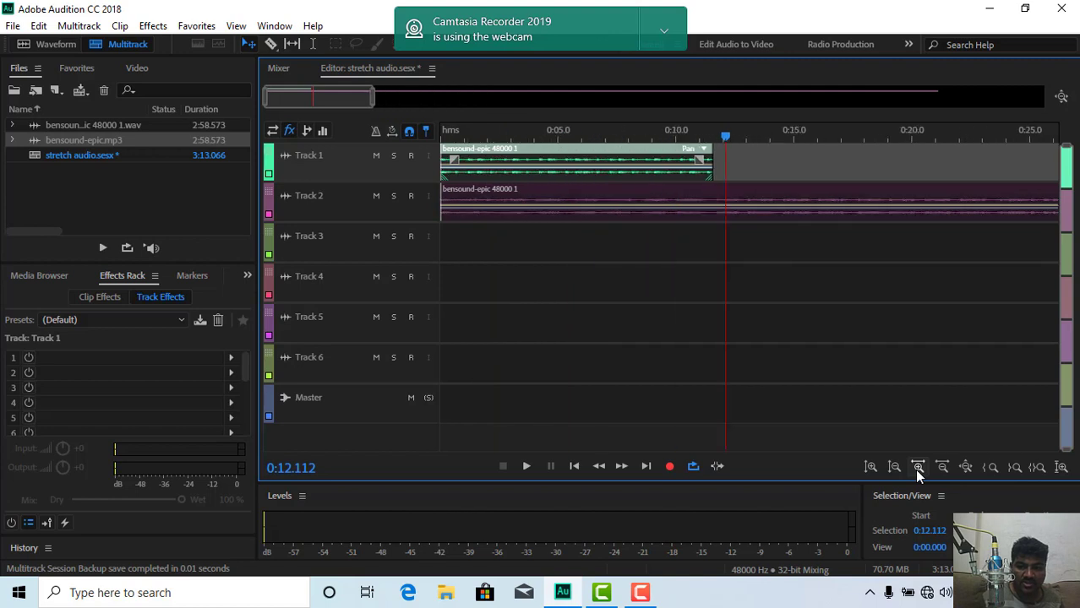
key("minus")
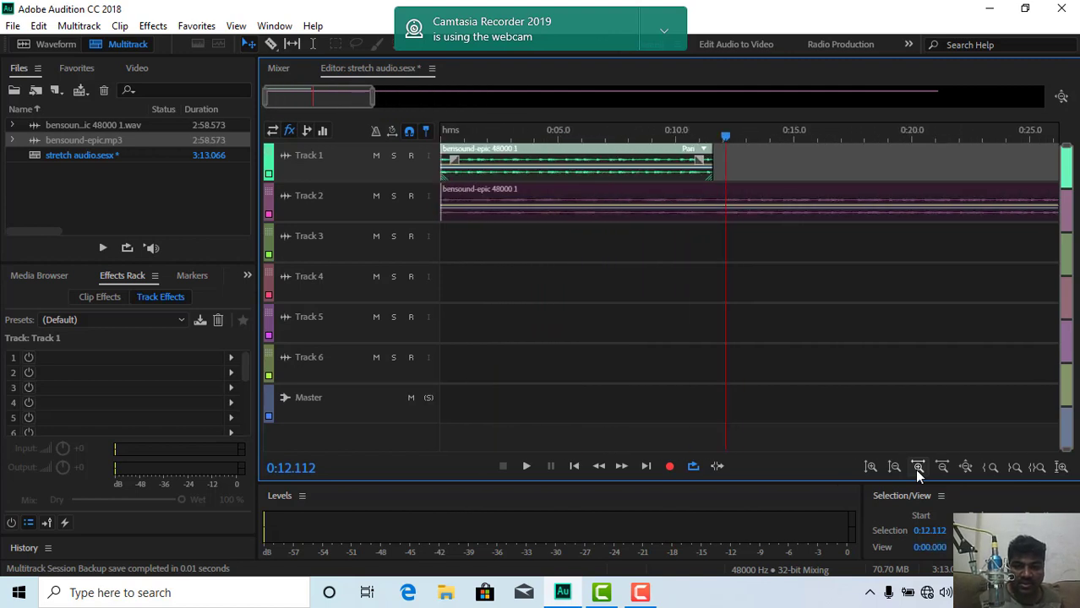
key("minus")
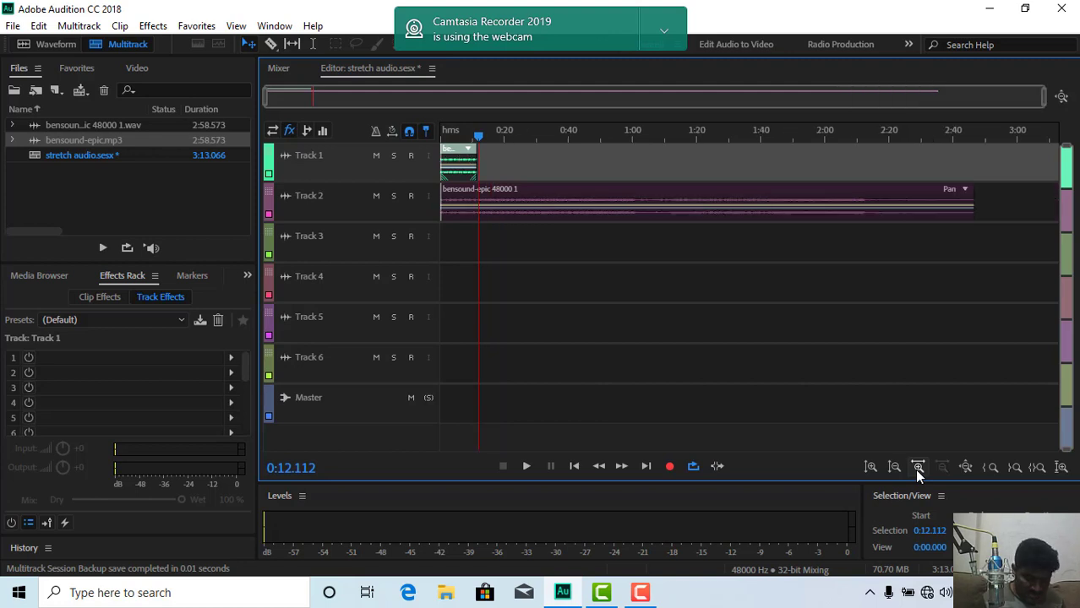
left_click(918, 467)
left_click(917, 469)
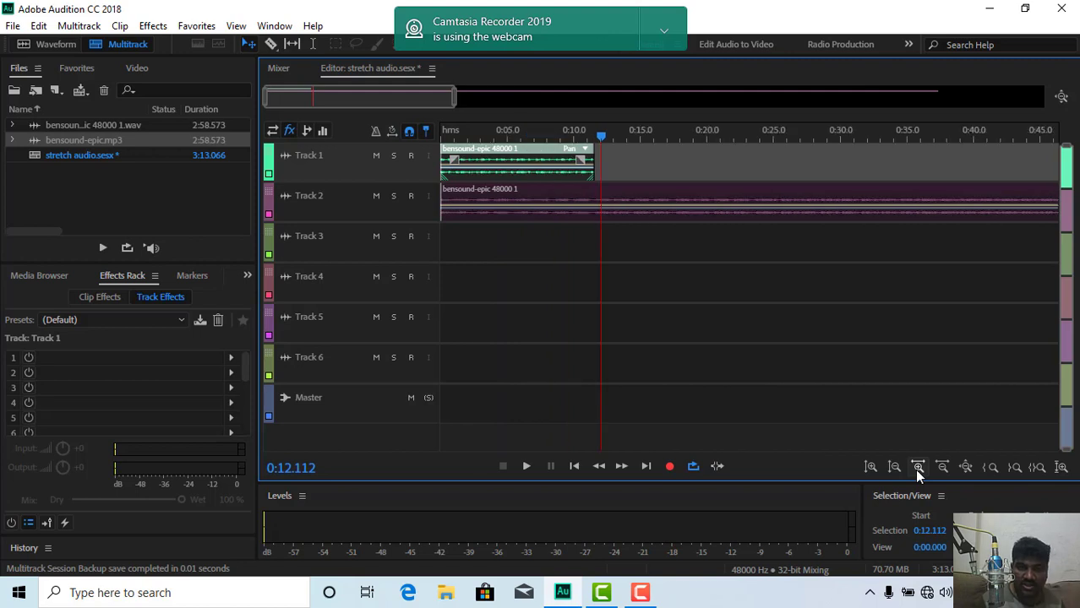
key("minus")
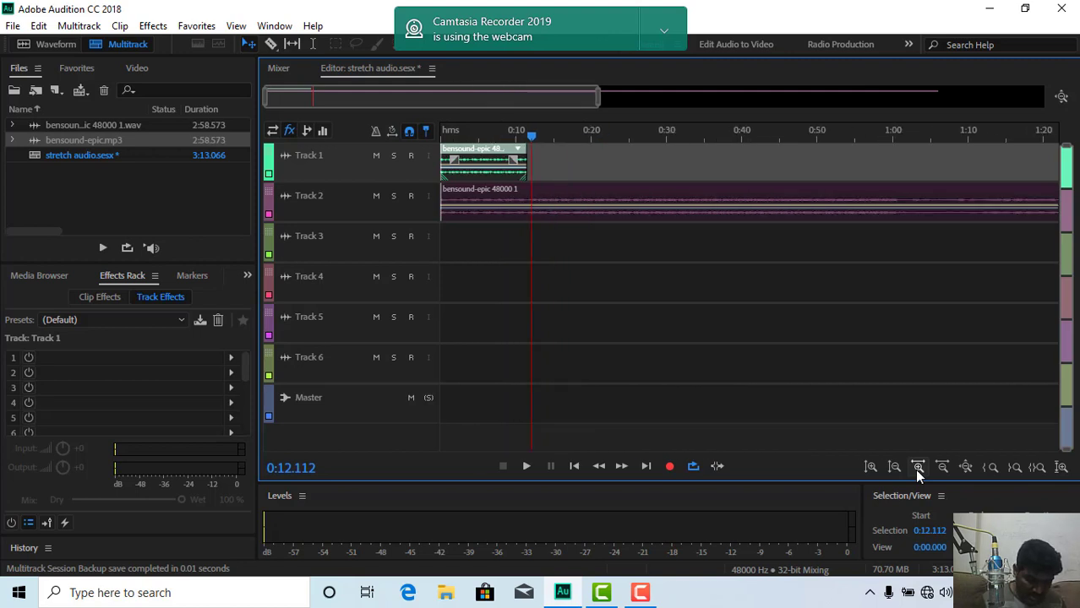
left_click(918, 467)
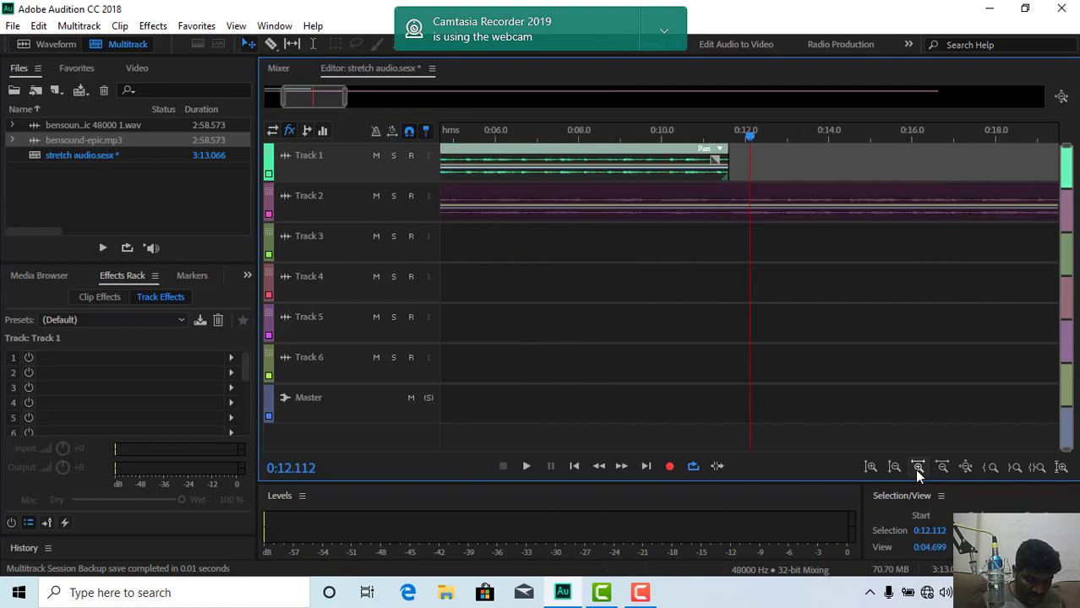
left_click(918, 468)
left_click(918, 467)
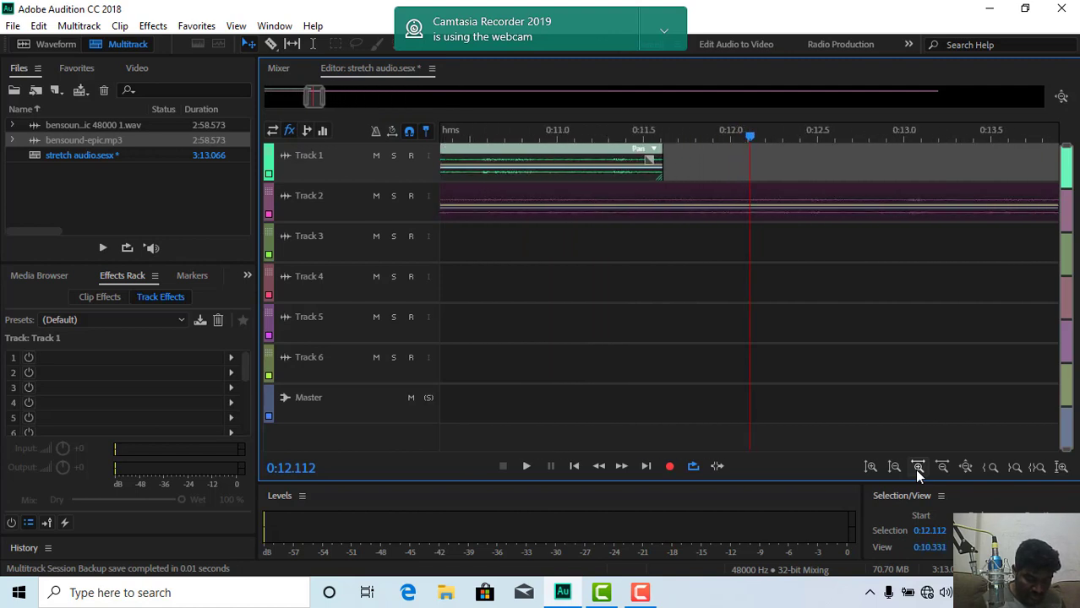
left_click(917, 467)
left_click(918, 467)
key("minus")
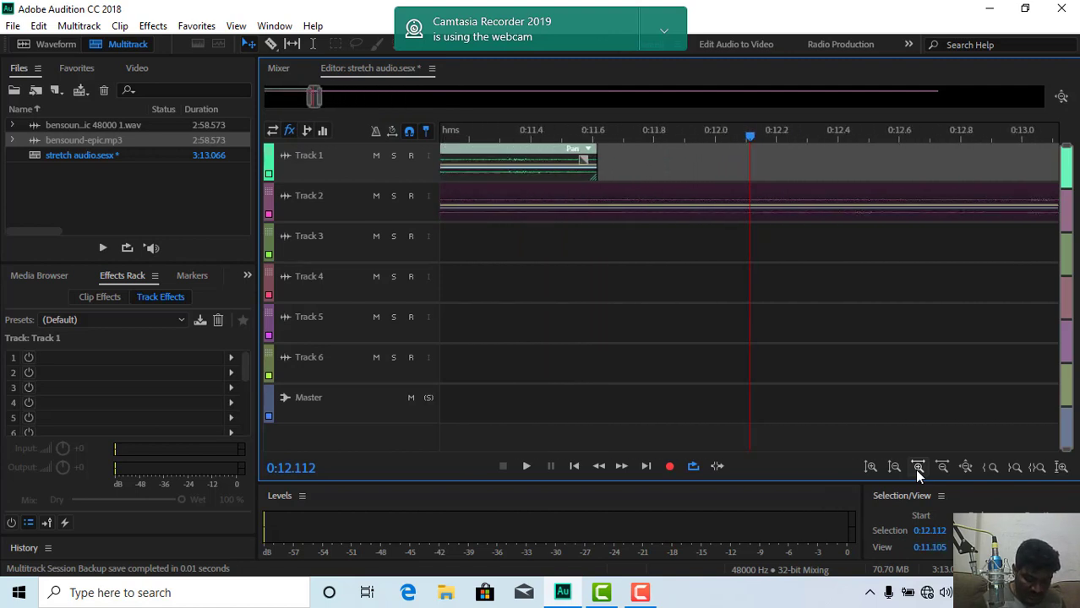
key("minus")
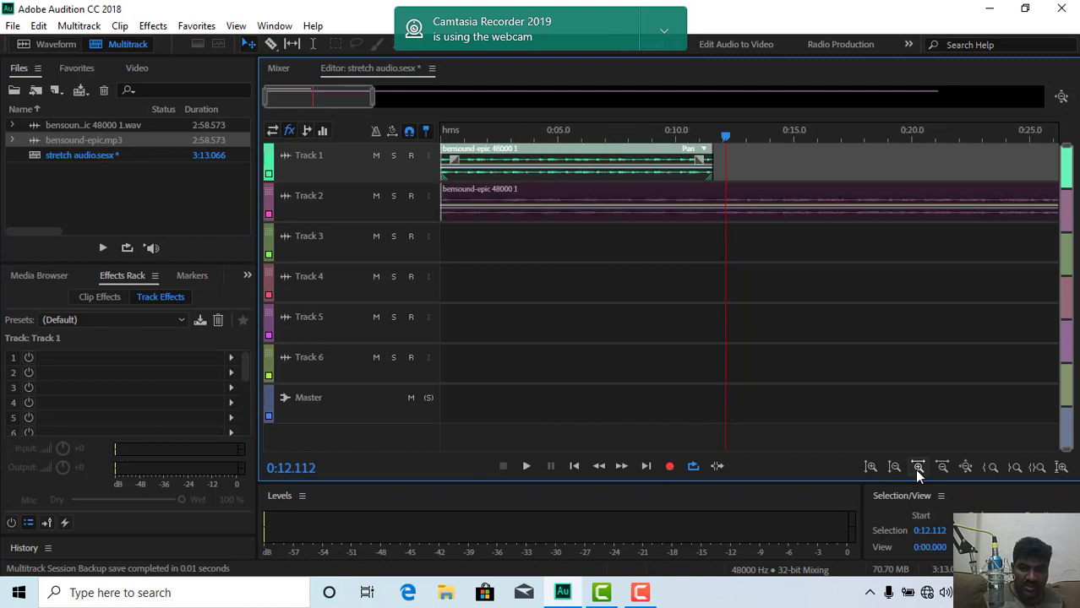
left_click(918, 467)
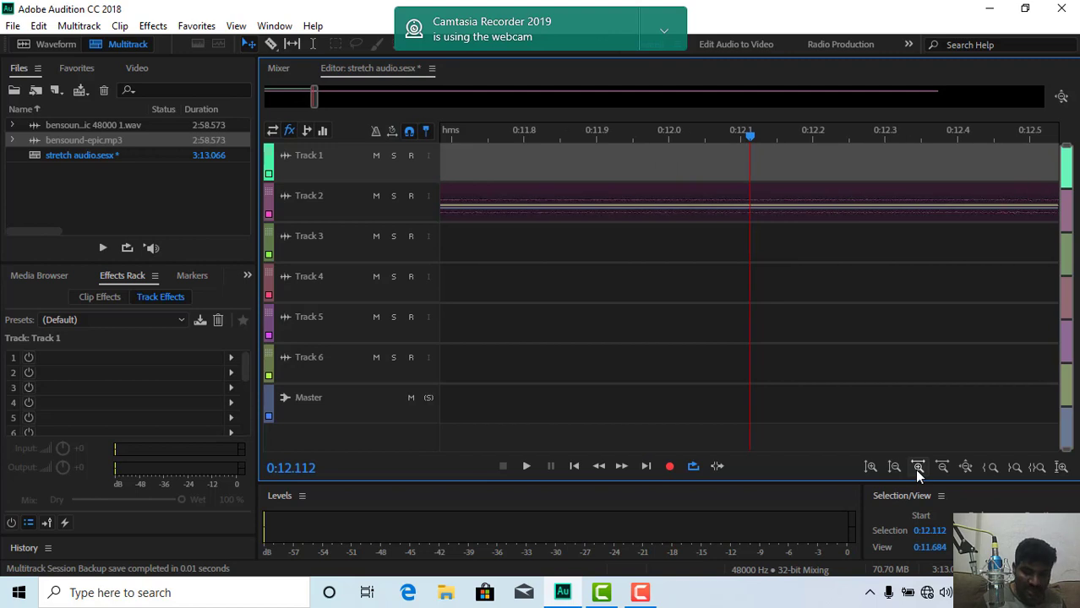
key("minus")
key("minus")
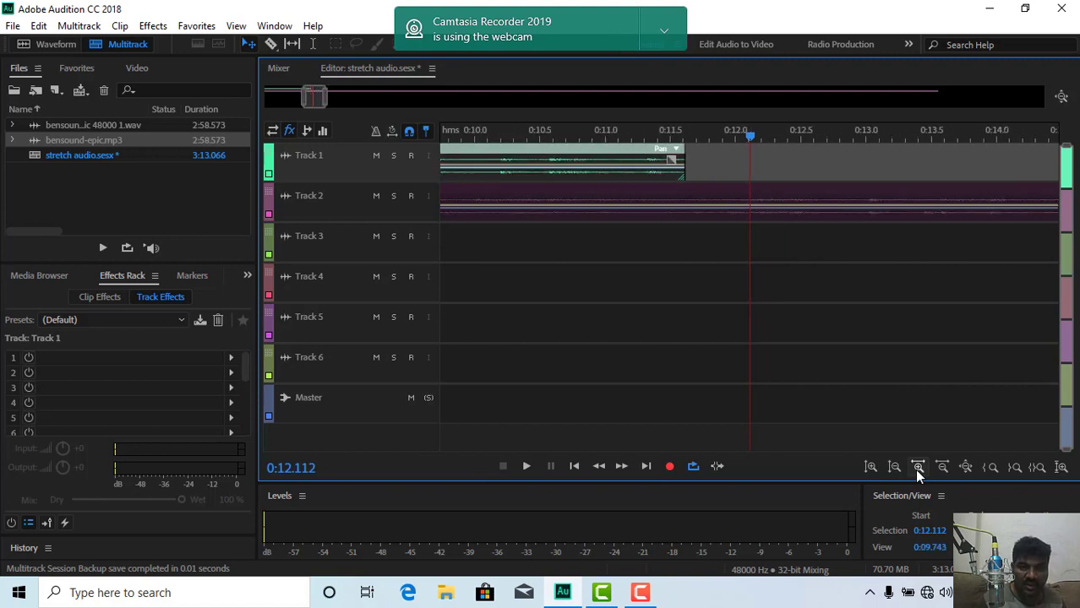
key("equal")
key("minus")
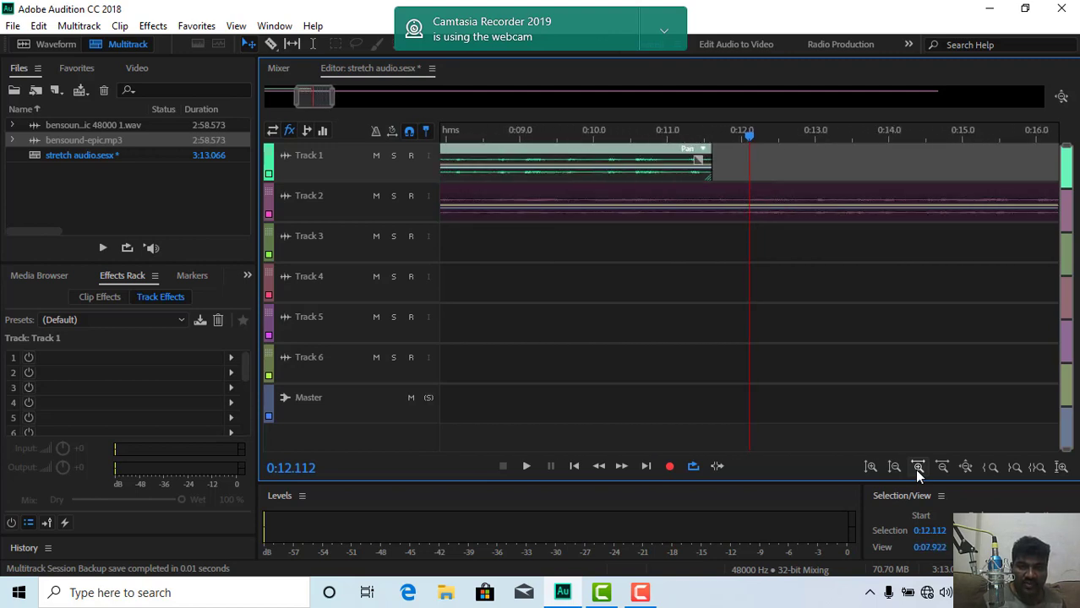
key("minus")
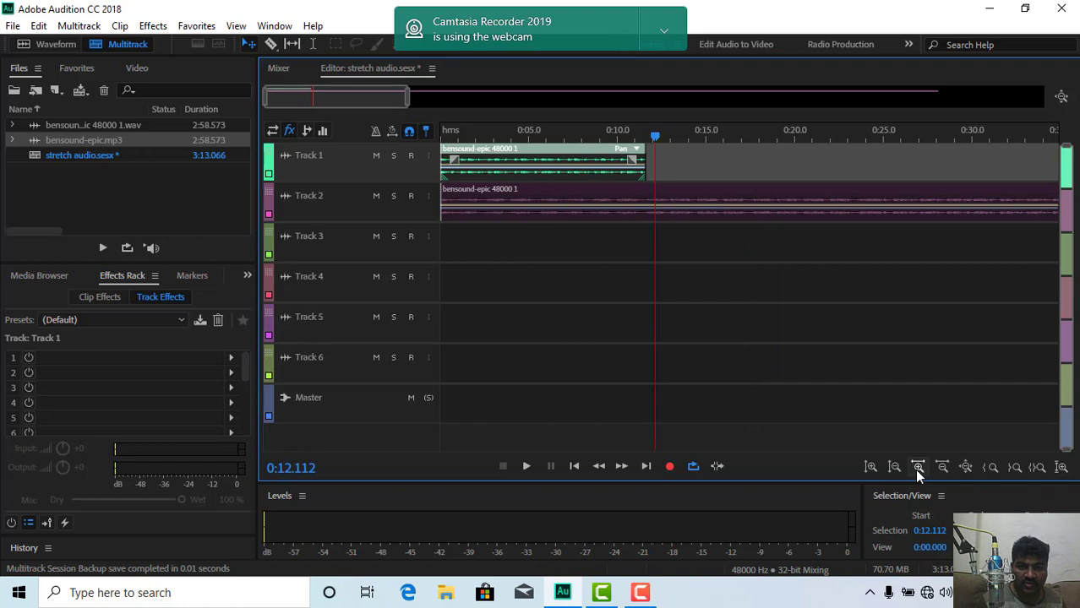
View the whole session on all tracks, inspect the short Track 1 clip in a closer time view, and return to the full session
left_click(966, 467)
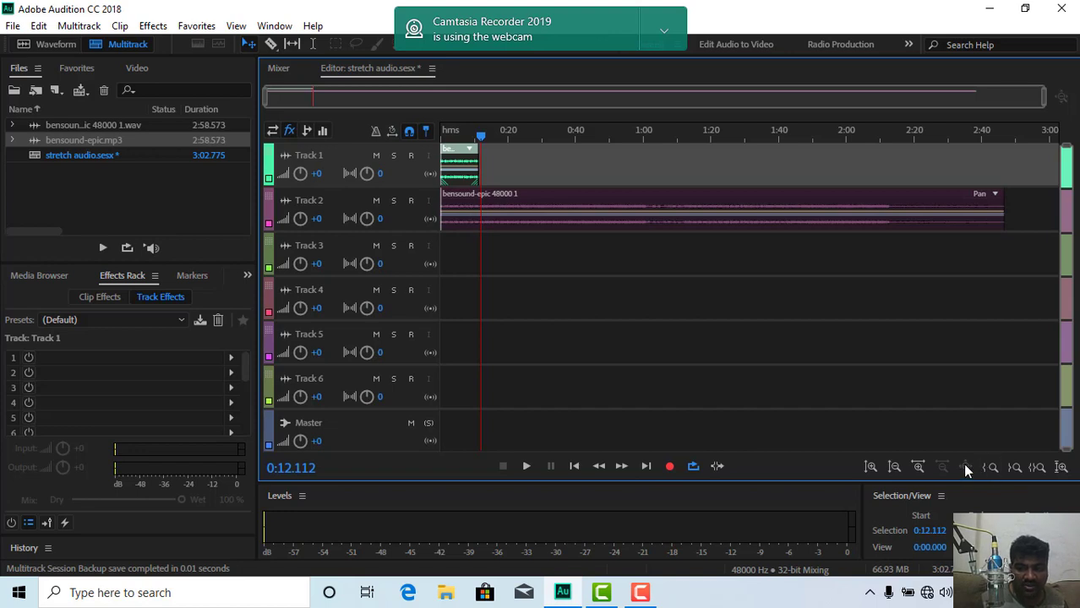
left_click(917, 468)
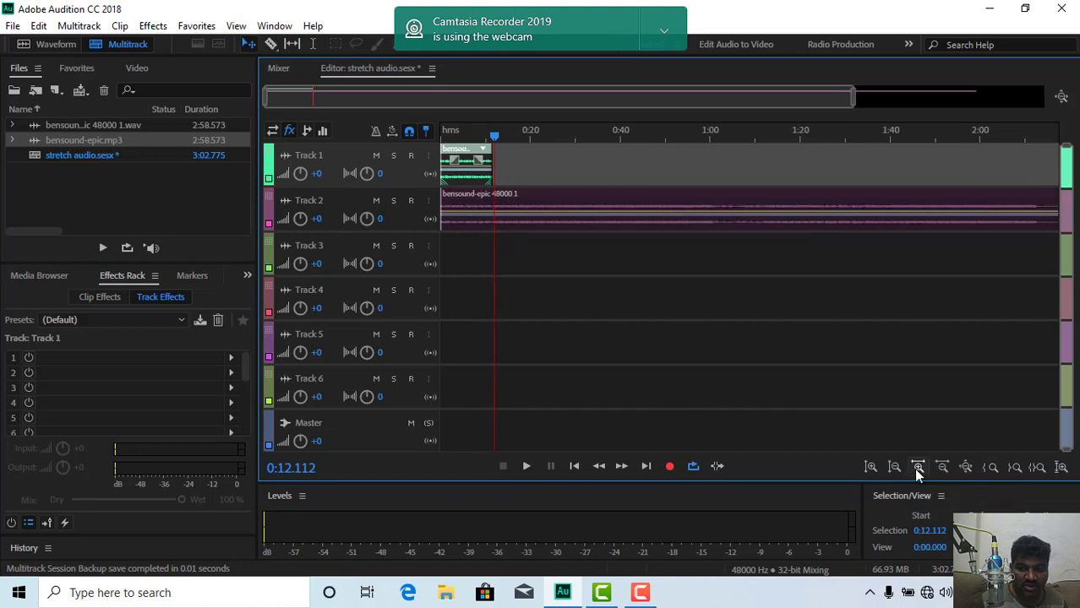
left_click(917, 469)
left_click(916, 468)
left_click(917, 468)
left_click(918, 467)
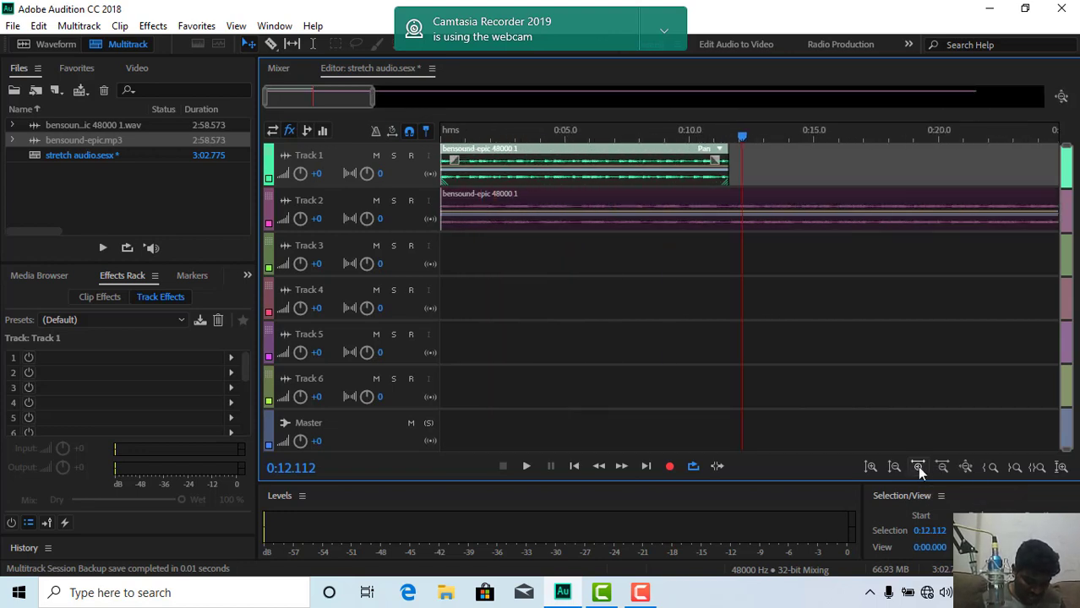
left_click(965, 465)
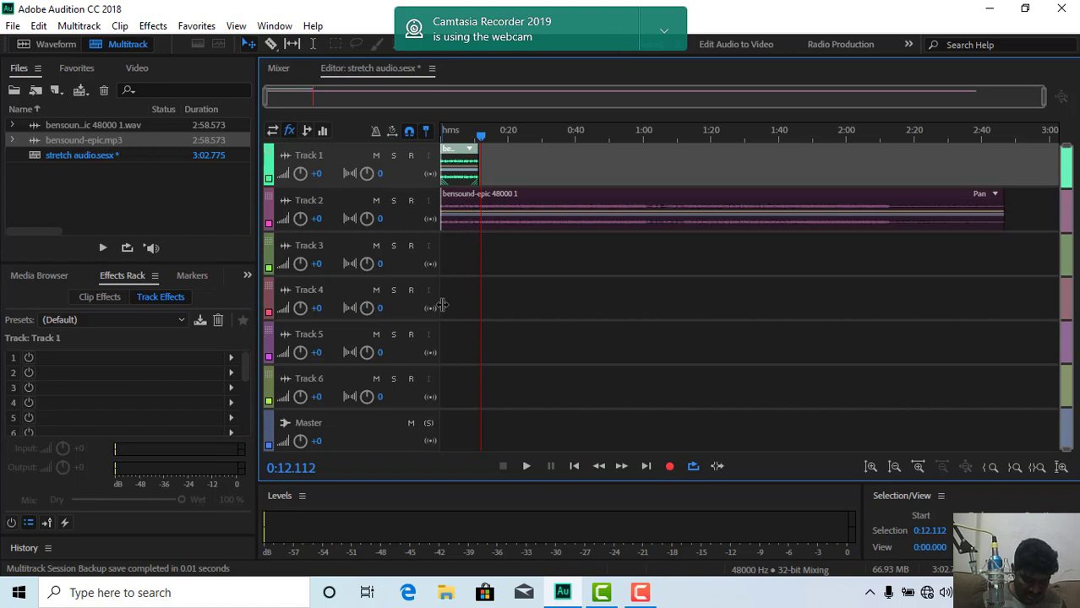
Compare the Track 1 and Track 2 waveforms and track controls at track heights ranging from one enlarged track to a compact list
left_click(868, 468)
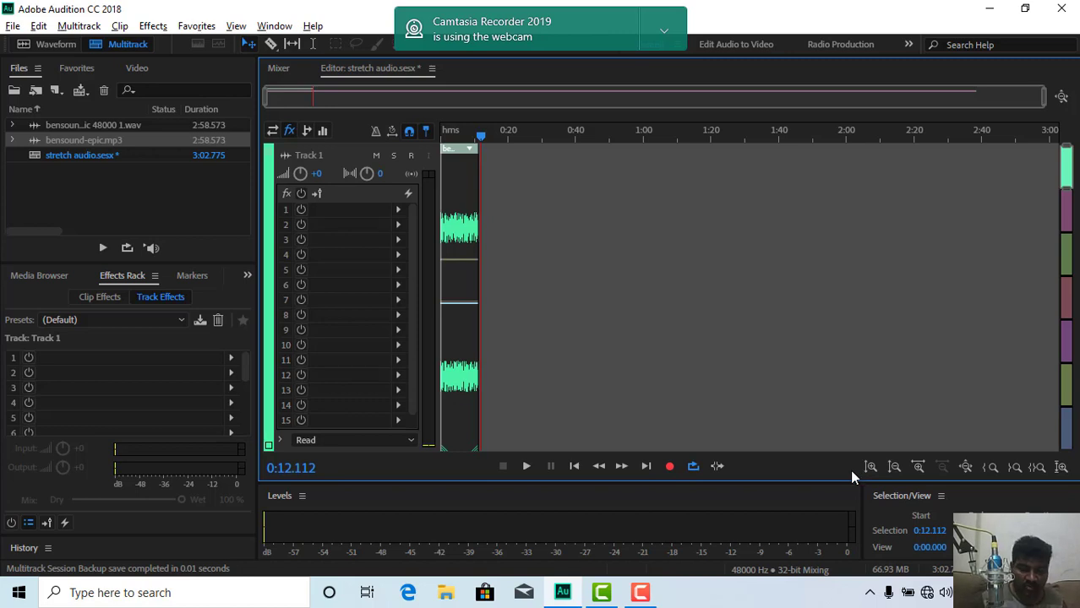
key("alt+minus")
key("alt+minus")
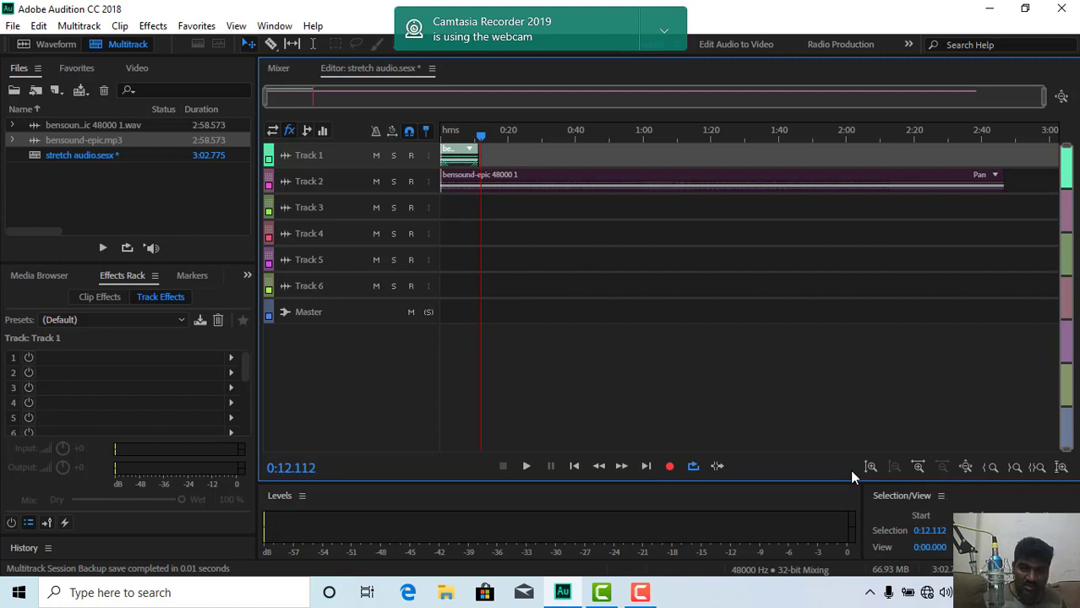
key("alt+equal")
key("alt+equal")
key("alt+equal")
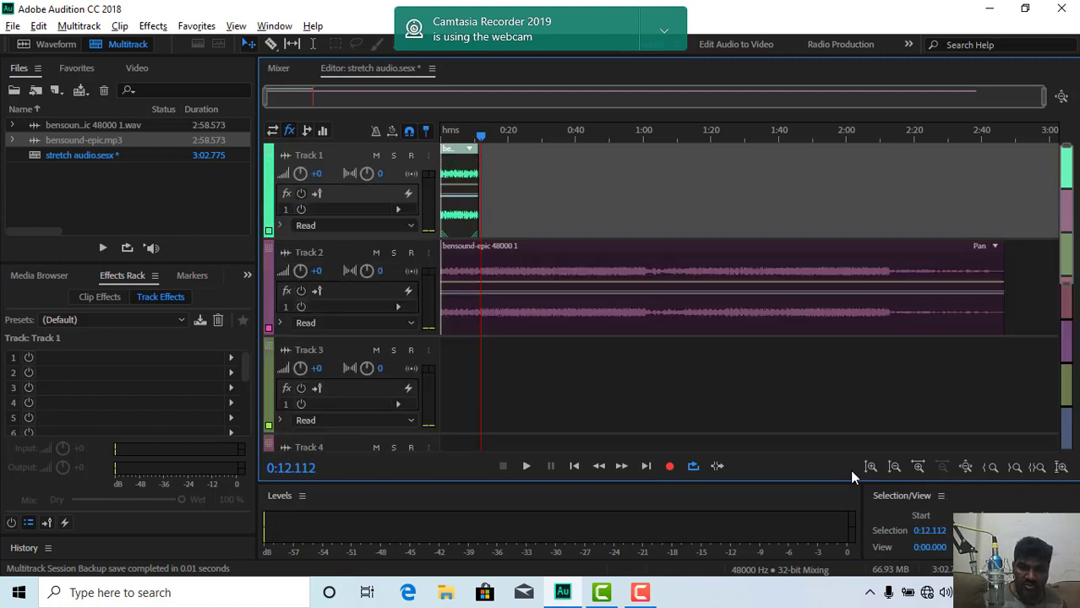
key("alt+minus")
key("alt+minus")
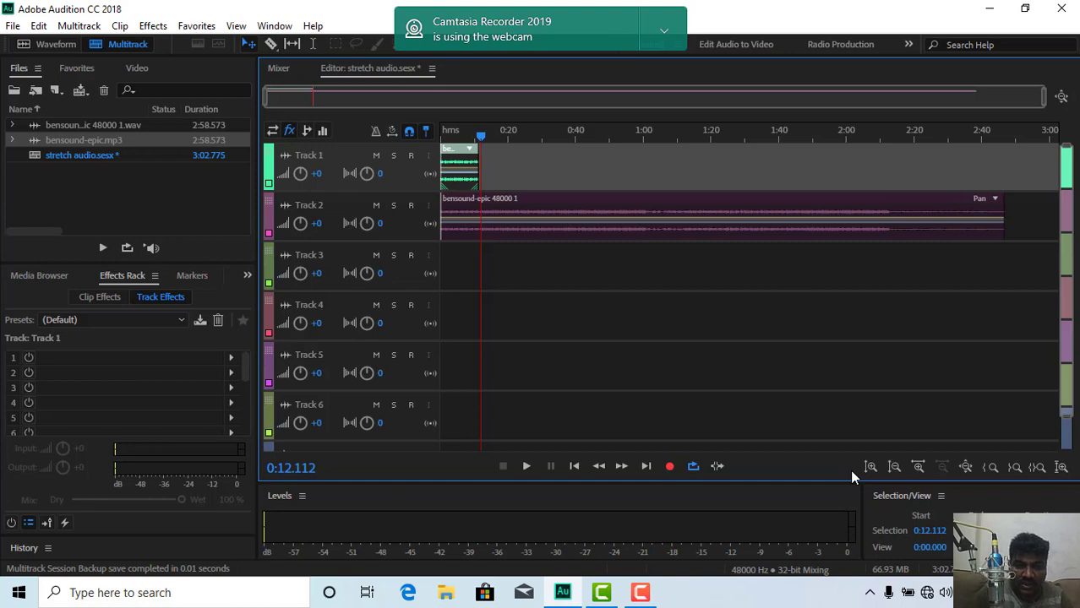
key("alt+equal")
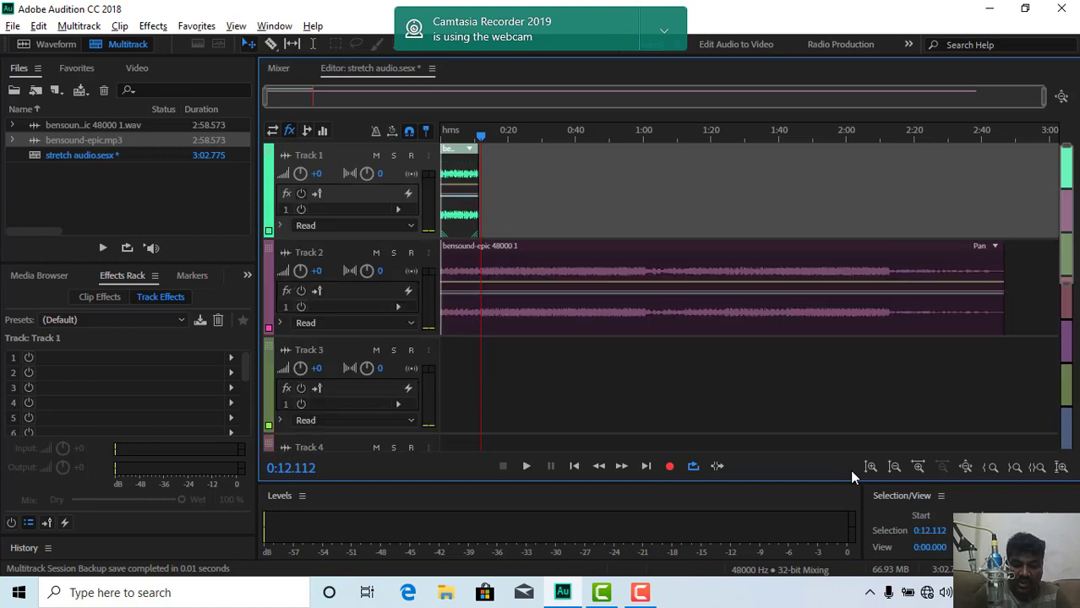
key("alt+minus")
key("alt+minus")
key("alt+equal")
key("alt+equal")
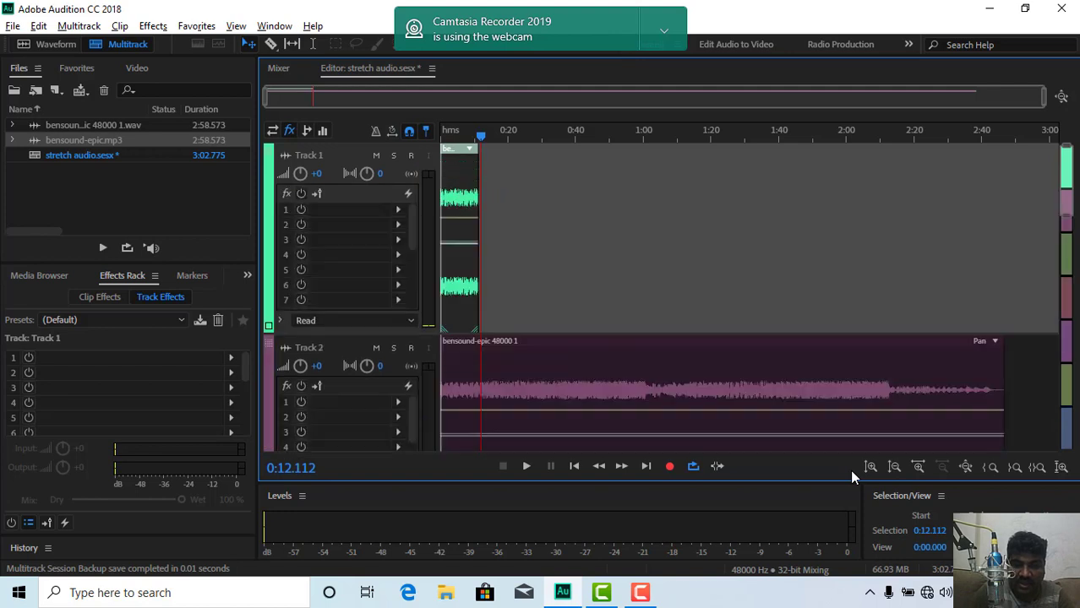
key("alt+minus")
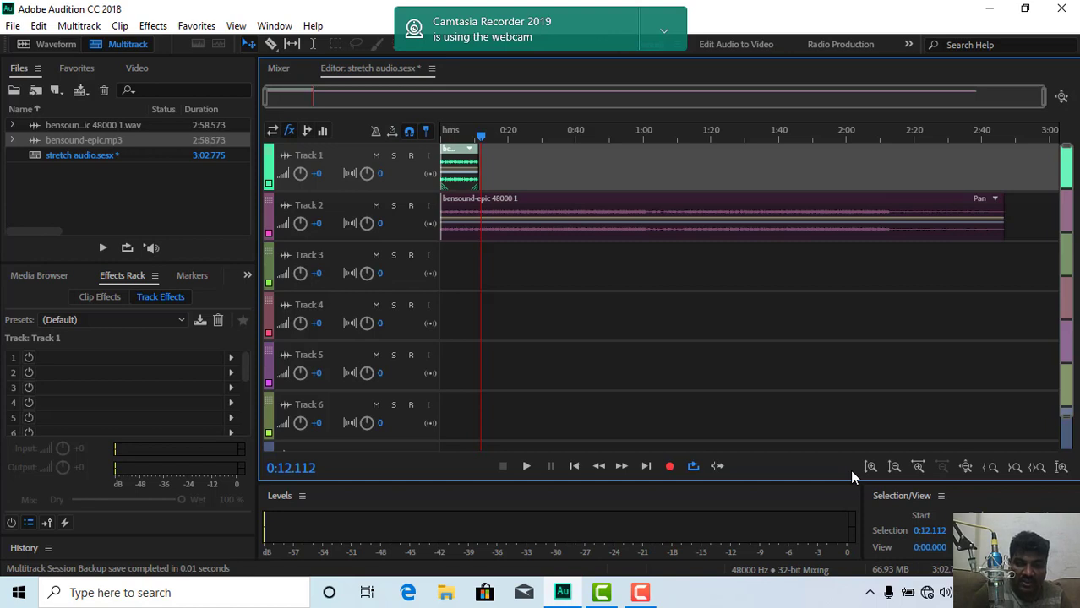
key("alt+equal")
key("alt+minus")
key("alt+minus")
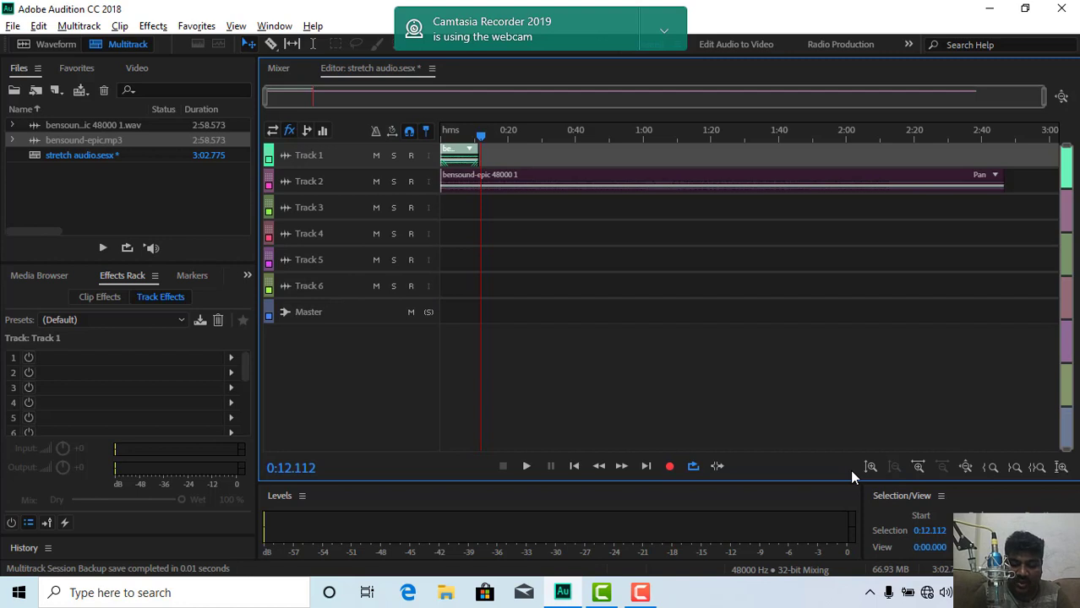
key("alt+equal")
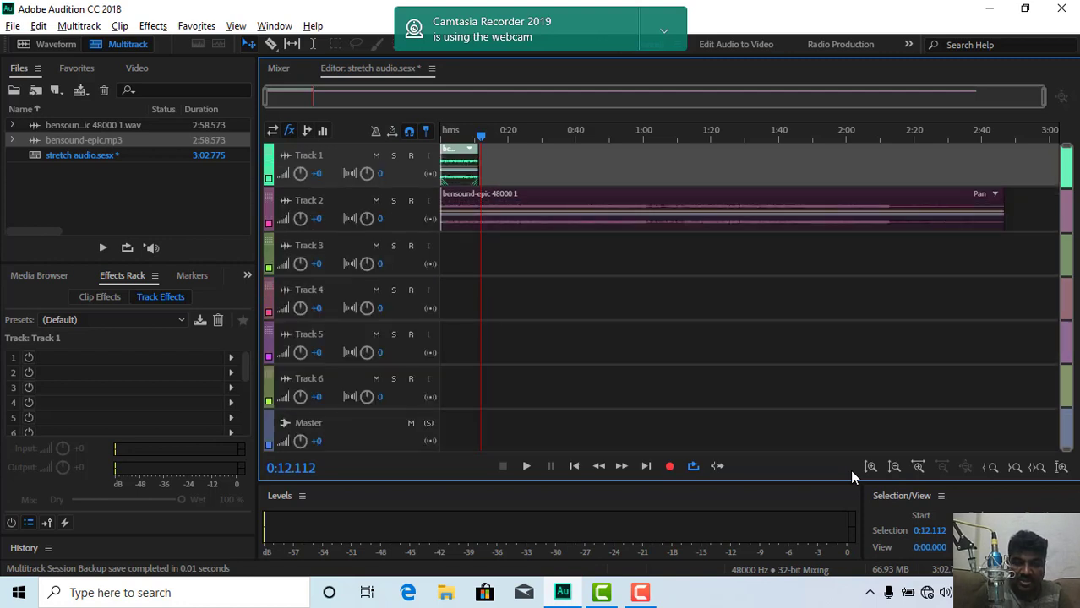
Examine the area around the 0:12.112 playhead at closer time zoom levels and return to the full session
key("equal")
key("equal")
key("equal")
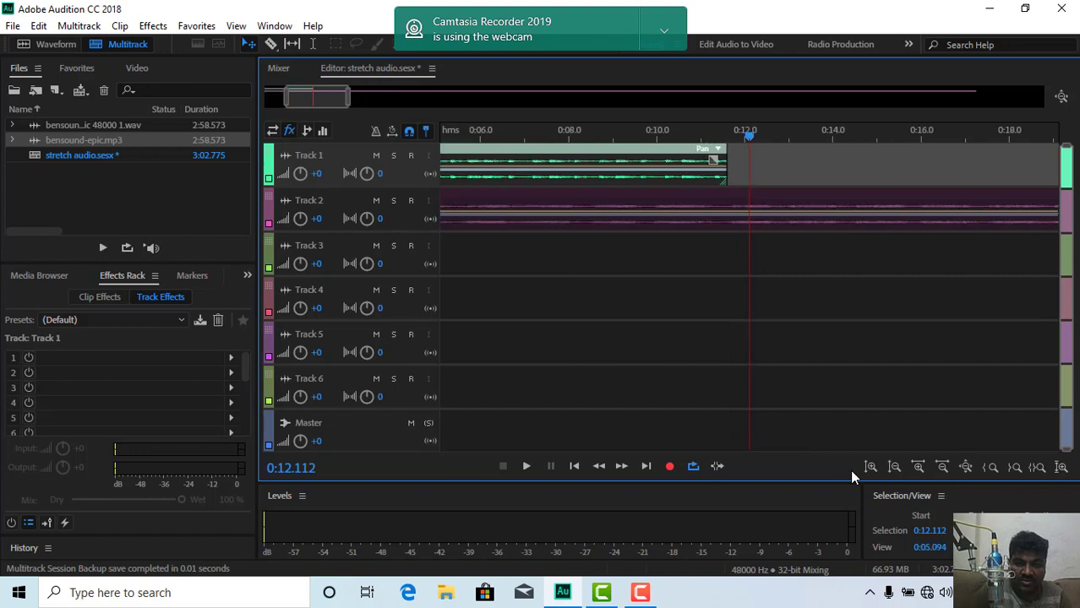
key("minus")
key("minus")
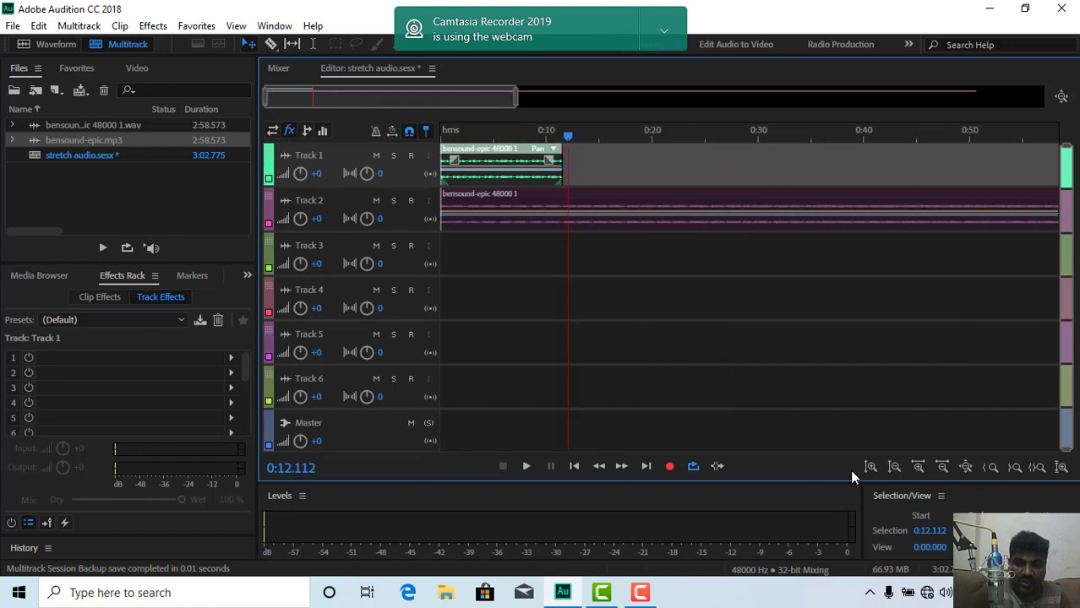
left_click(965, 466)
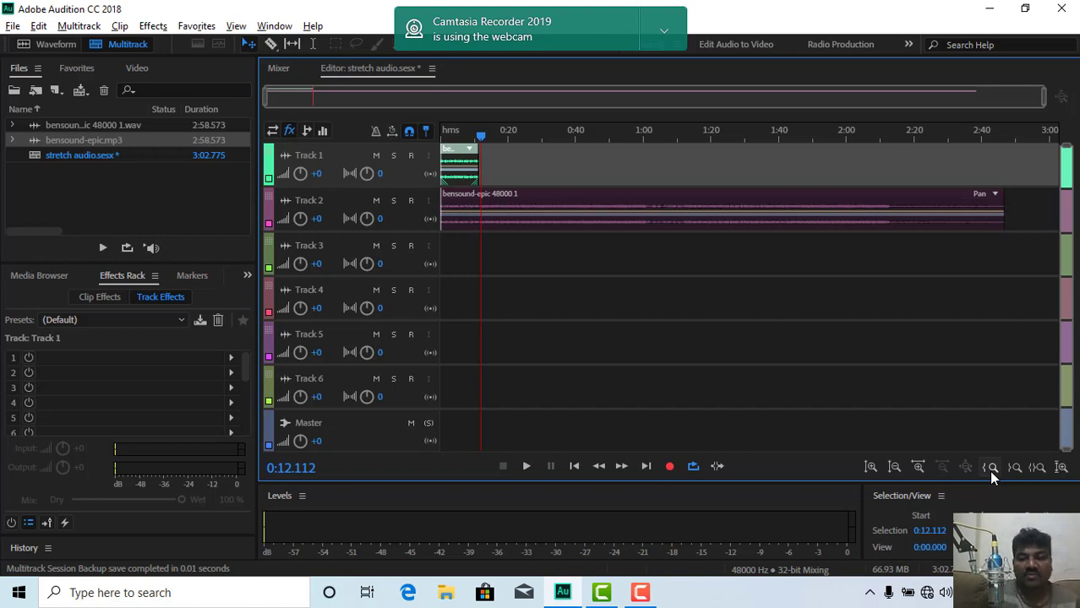
Examine the audio around the 0:12.112 in point at progressively closer time zoom levels, down to hundredths of a second
left_click(992, 470)
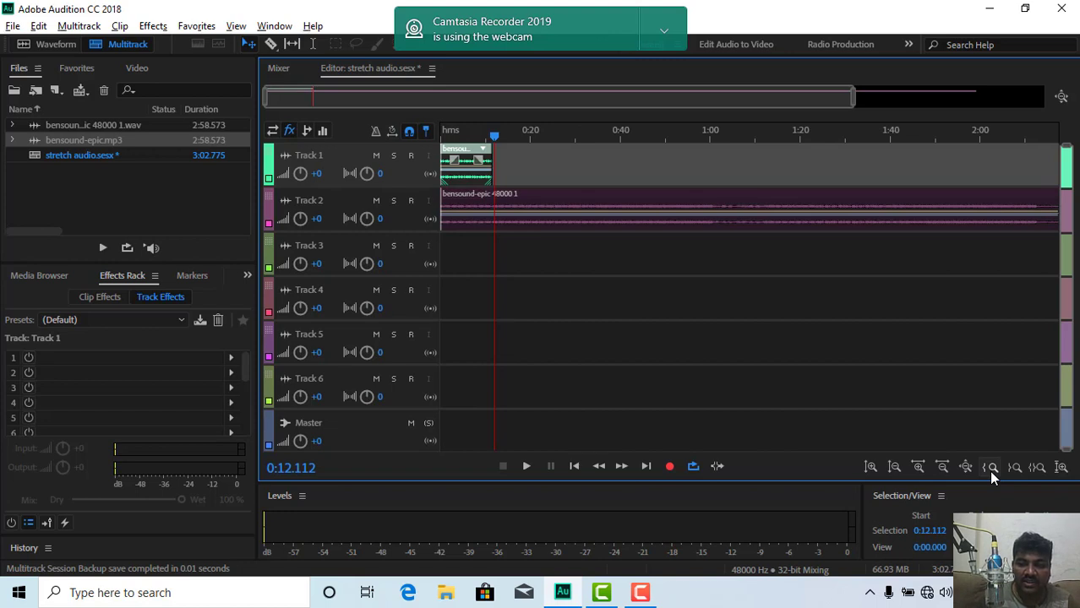
left_click(992, 470)
left_click(992, 470)
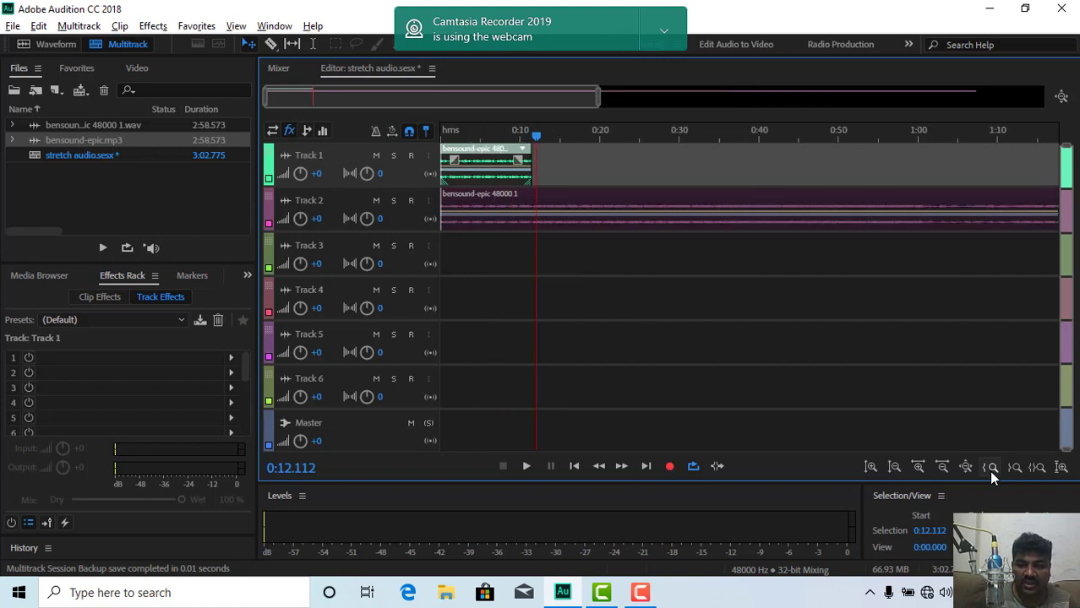
left_click(992, 469)
left_click(992, 469)
left_click(992, 469)
left_click(992, 470)
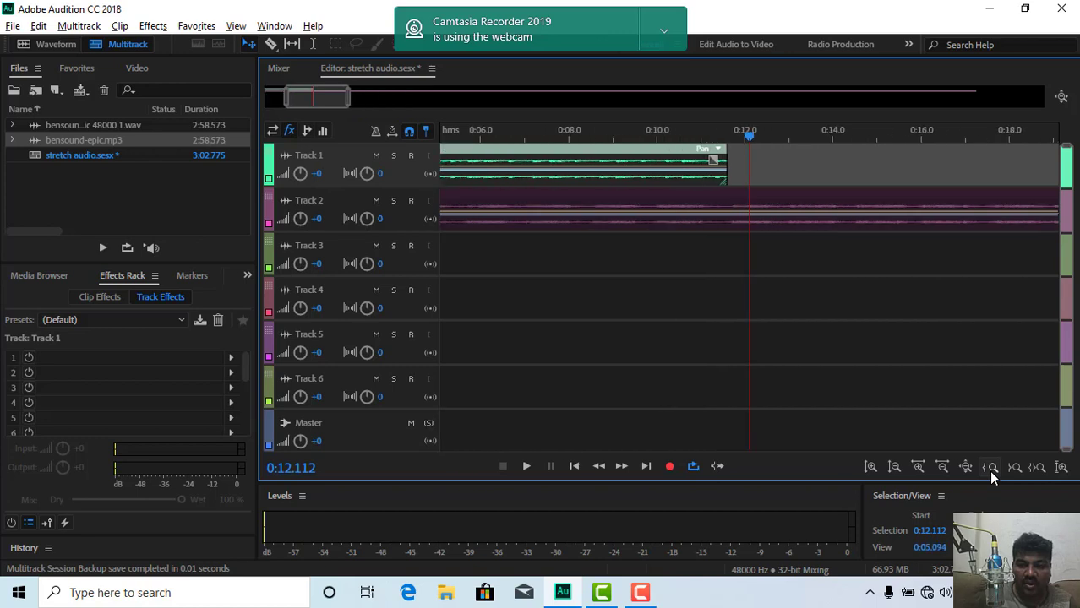
left_click(992, 469)
left_click(992, 470)
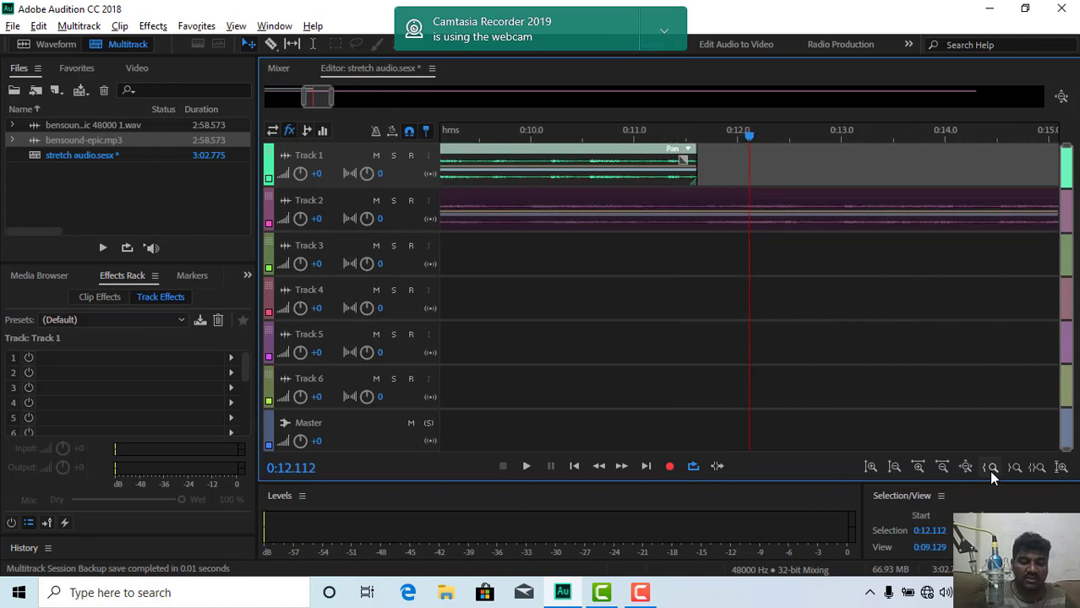
left_click(992, 469)
left_click(992, 470)
left_click(992, 470)
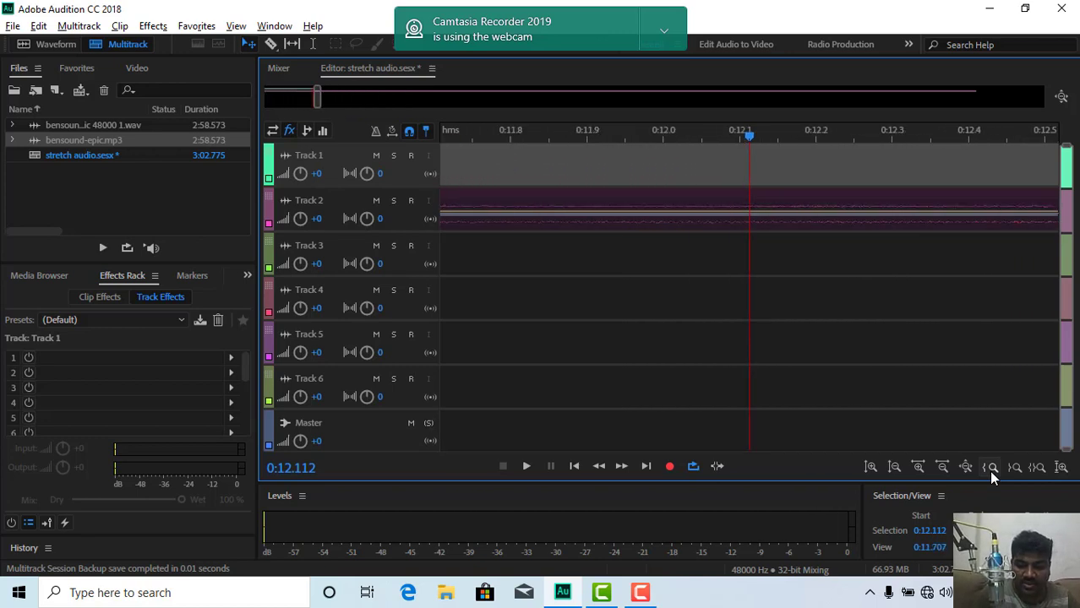
left_click(992, 469)
left_click(992, 470)
left_click(992, 470)
left_click(992, 469)
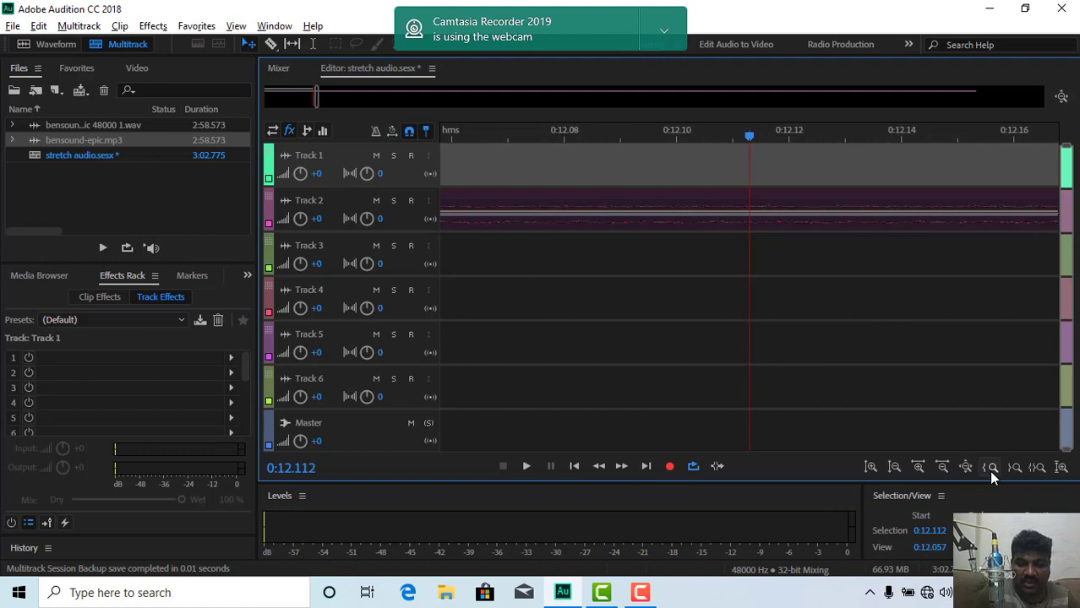
left_click(992, 469)
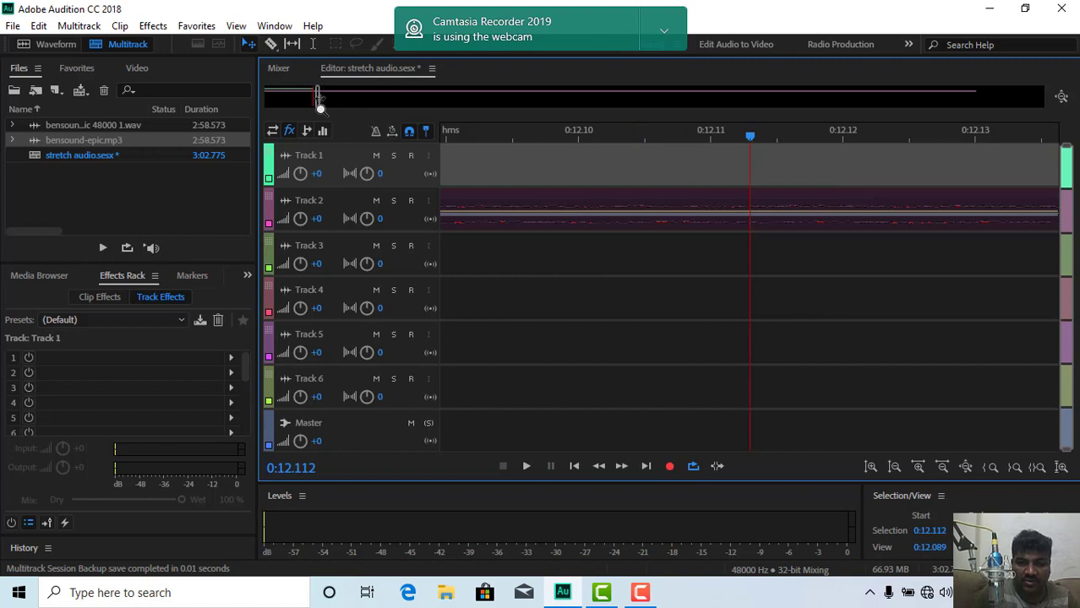
Place the playhead at about 0:07.137 inside the Track 1 clip and view the opening half minute of the session
left_click_drag(319, 100, 548, 100)
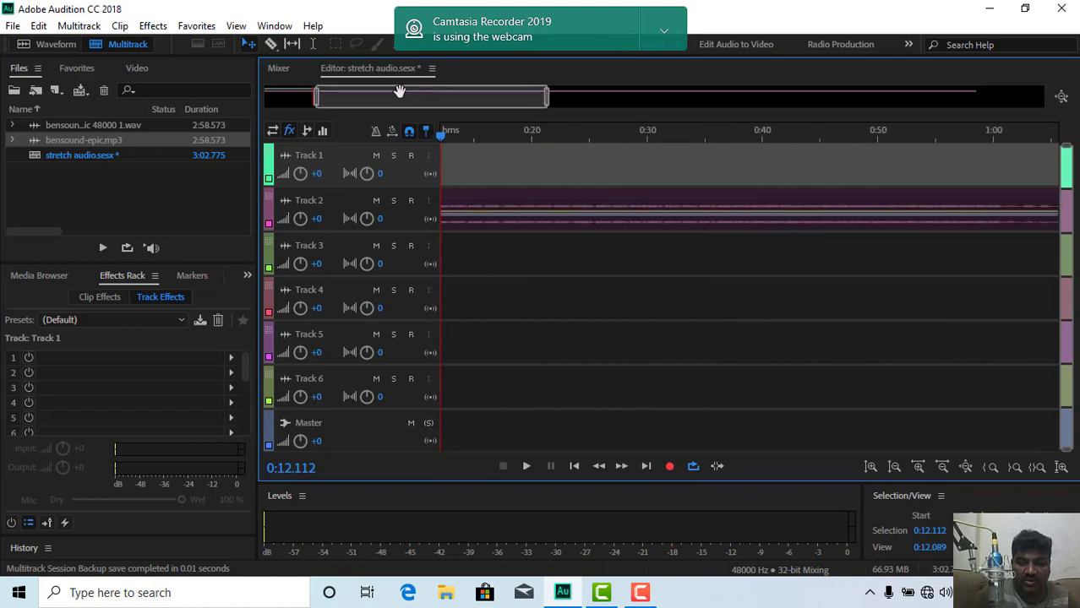
left_click_drag(407, 100, 354, 101)
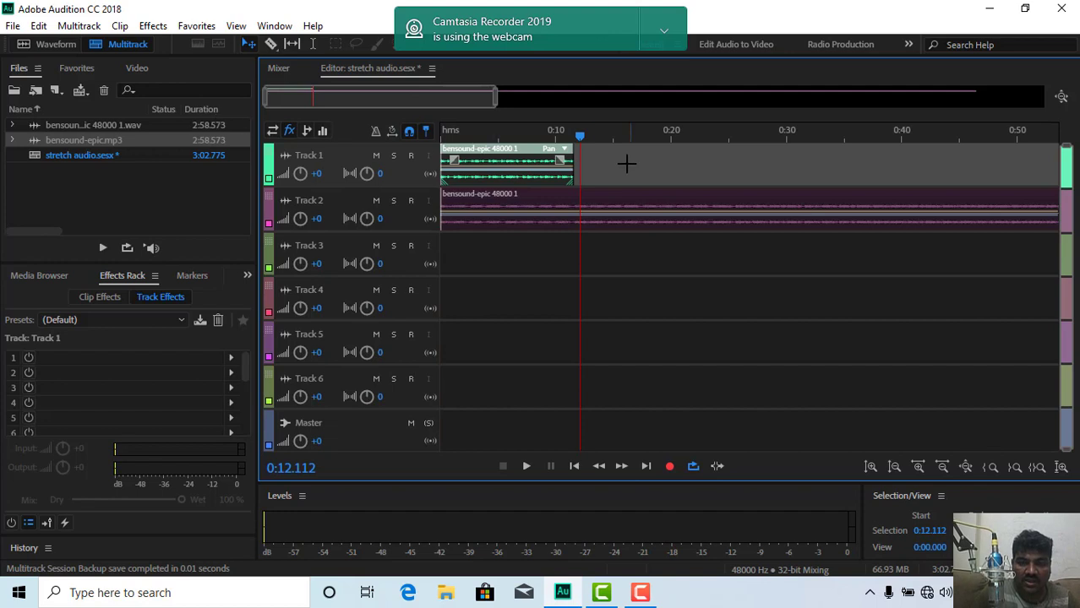
left_click_drag(580, 135, 522, 135)
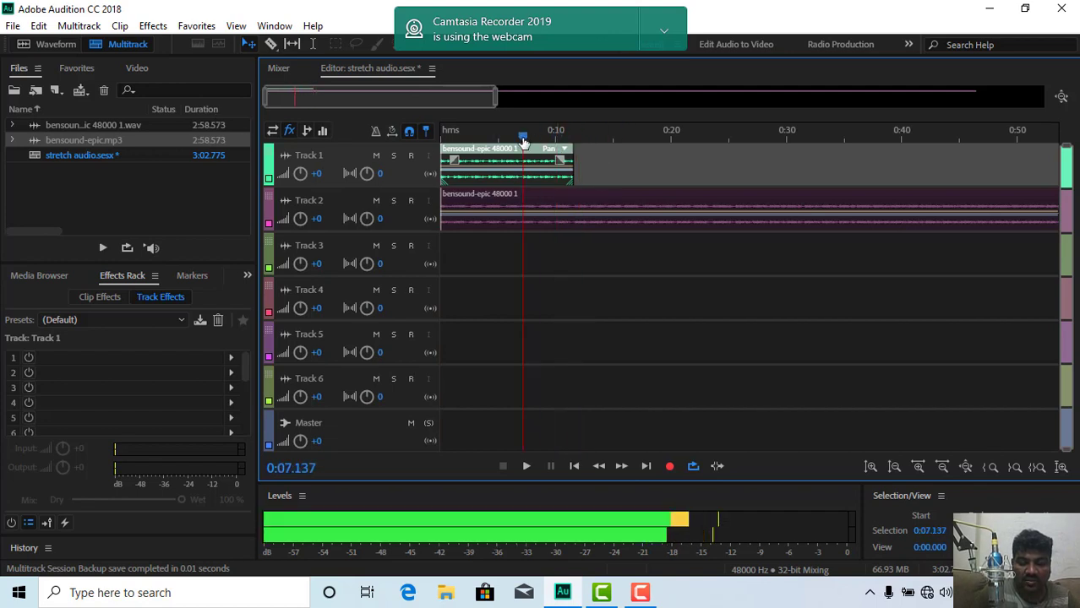
left_click(1031, 466)
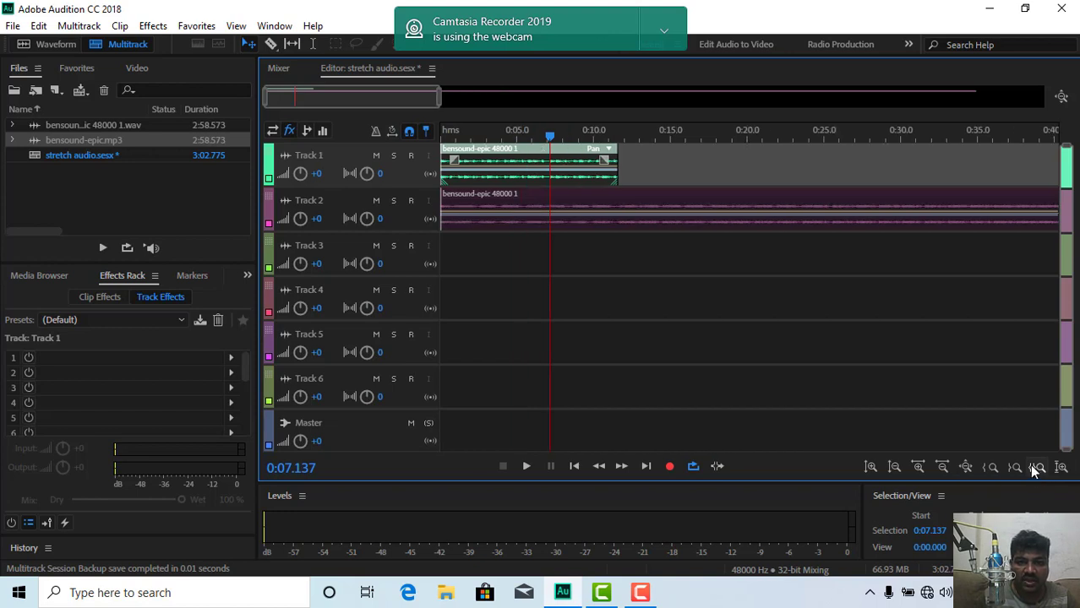
left_click(1031, 466)
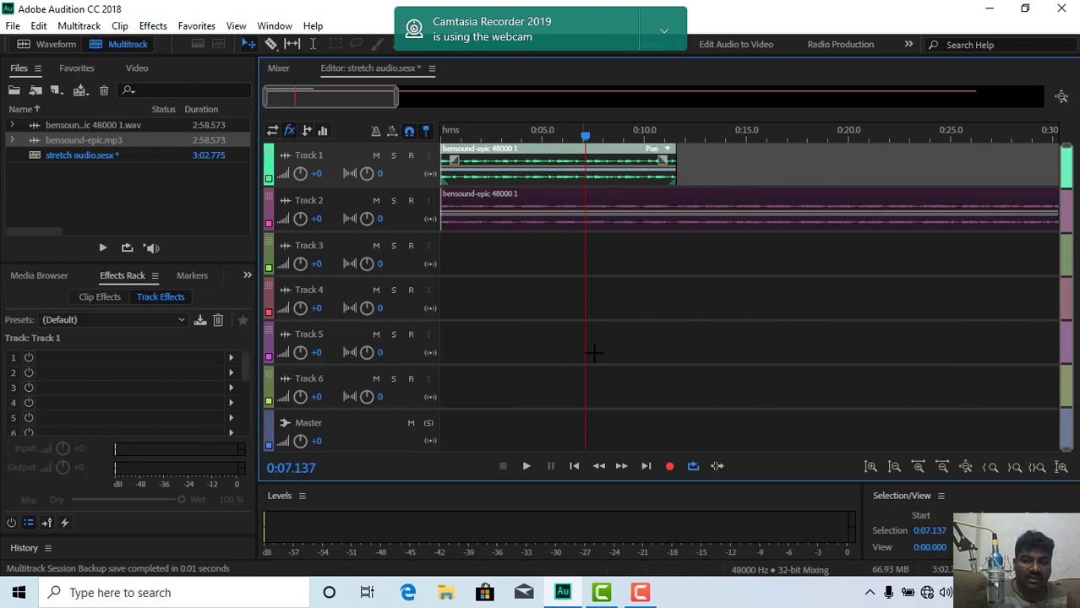
Deselect the Track 1 clip and view roughly the first 20 seconds of the session
left_click(670, 255)
left_click(695, 175)
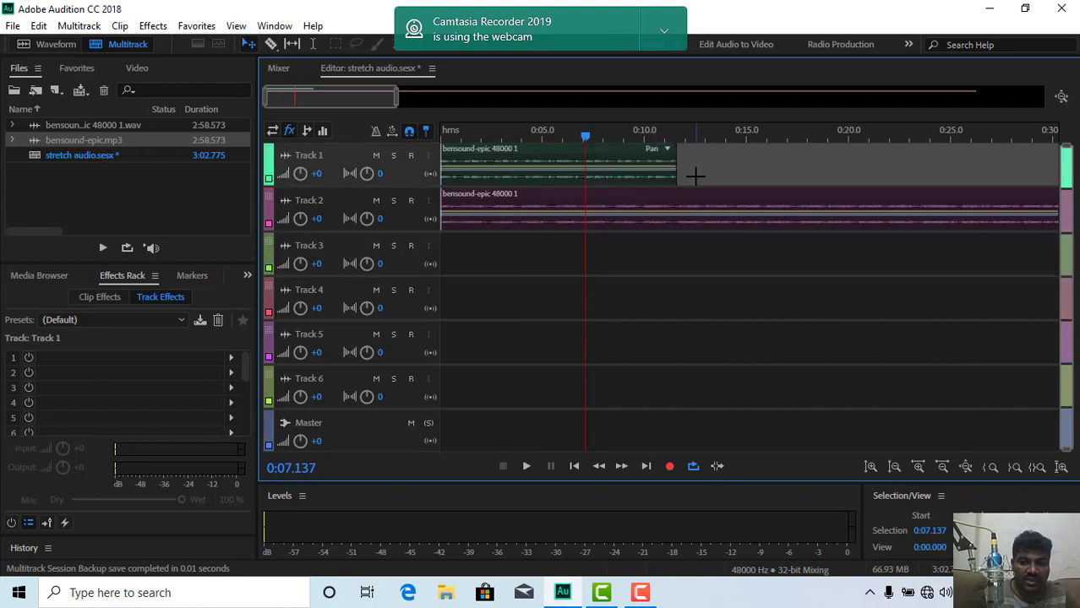
scroll(763, 346, "up", 1)
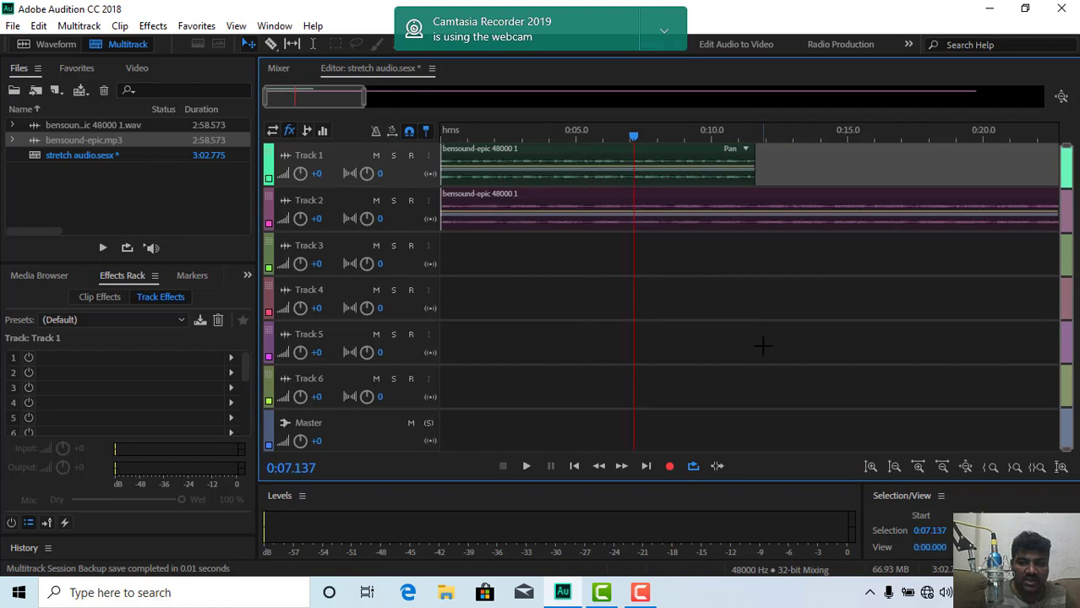
Compare Track 1 enlarged to the full editor height with the compact view of all tracks
left_click(1061, 468)
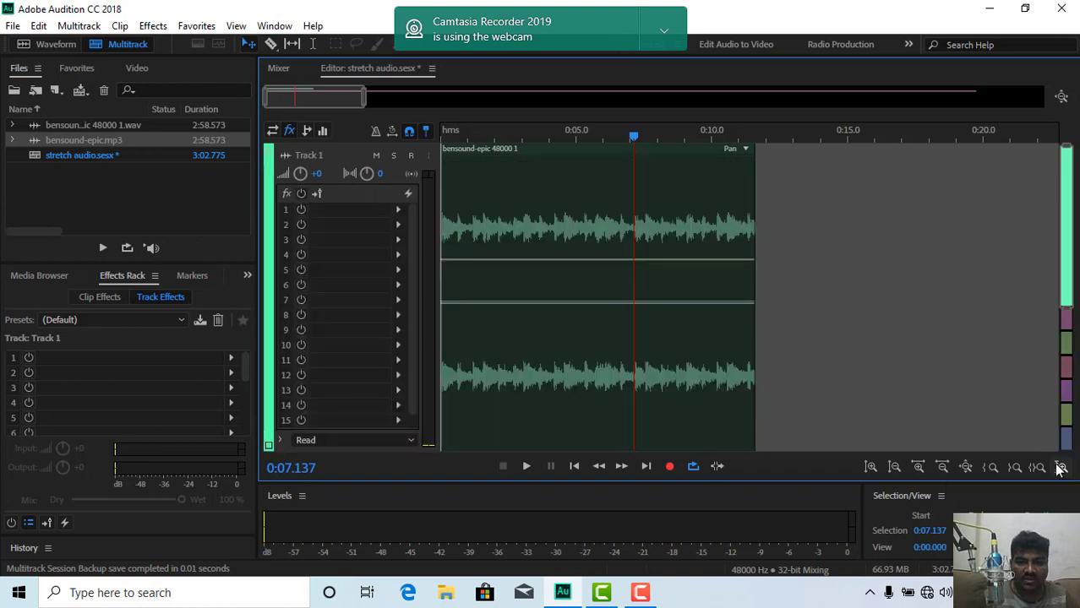
left_click(1060, 468)
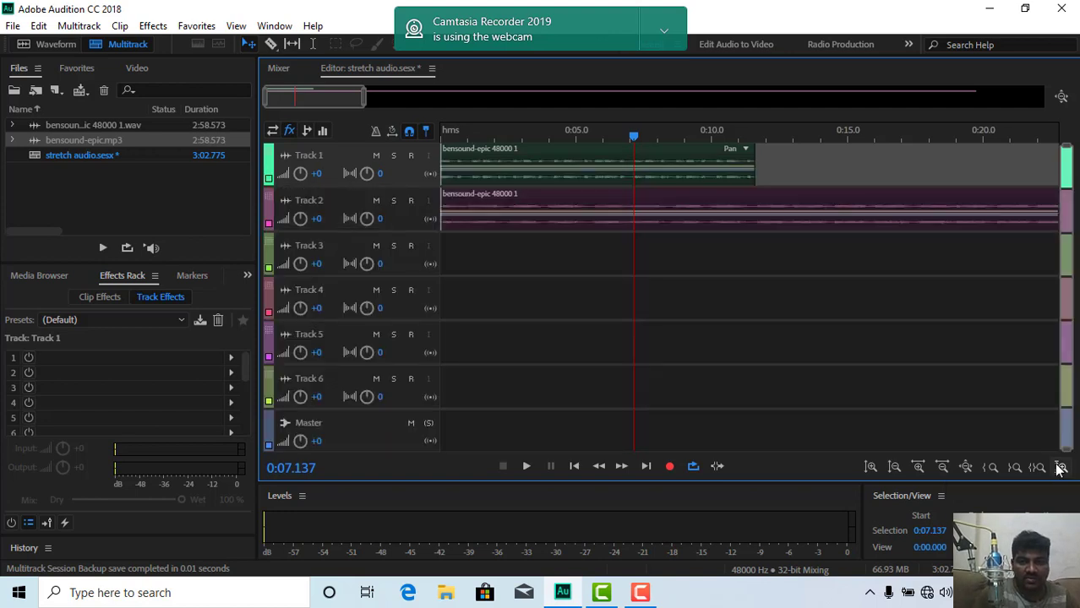
left_click(1060, 468)
left_click(1061, 468)
left_click(1061, 468)
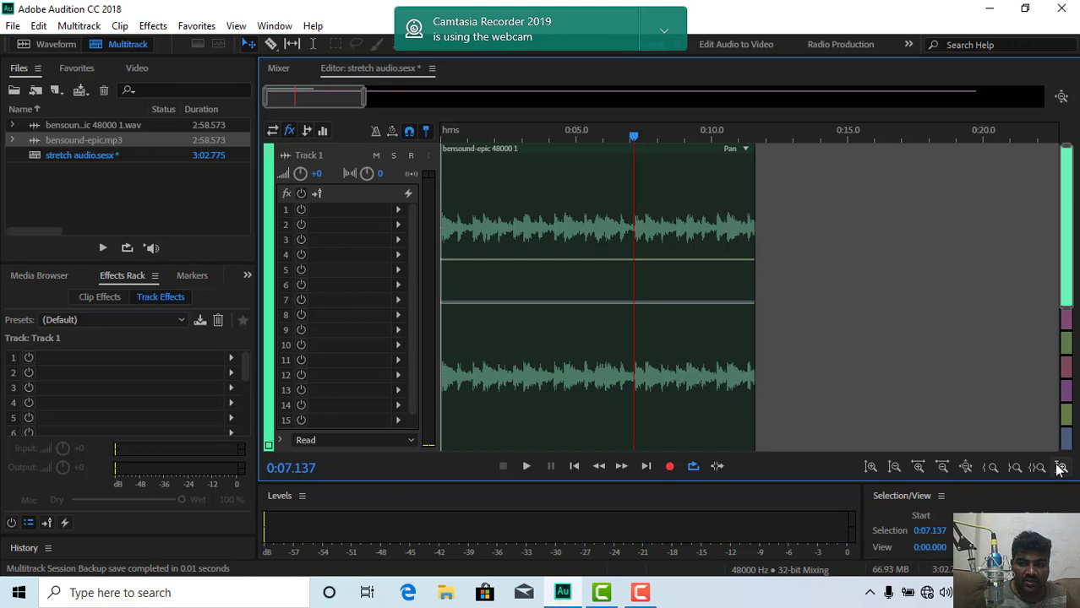
left_click(1061, 468)
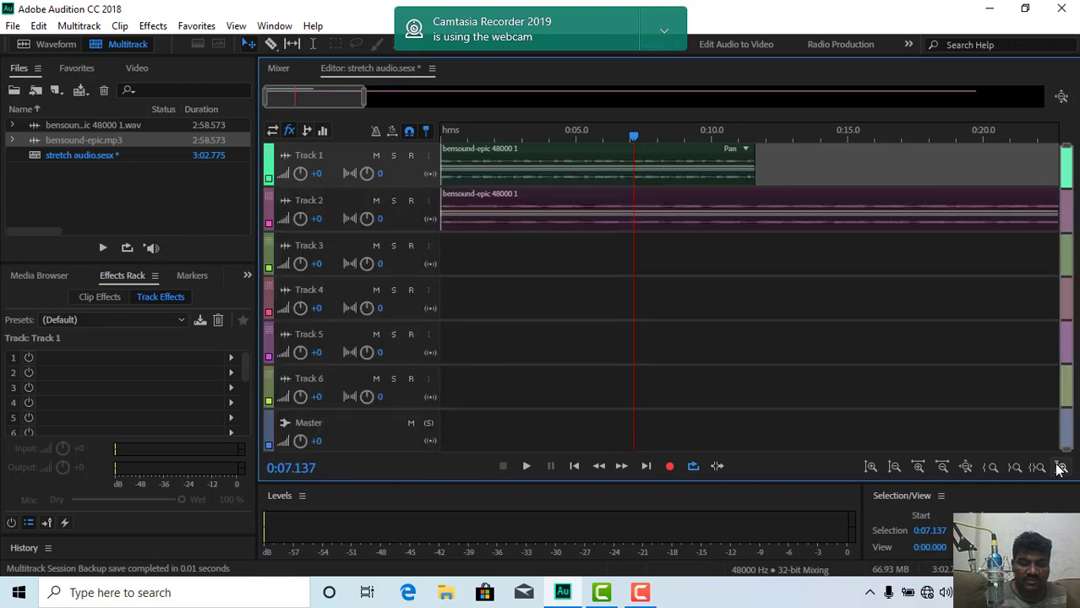
left_click(1060, 468)
left_click(1060, 468)
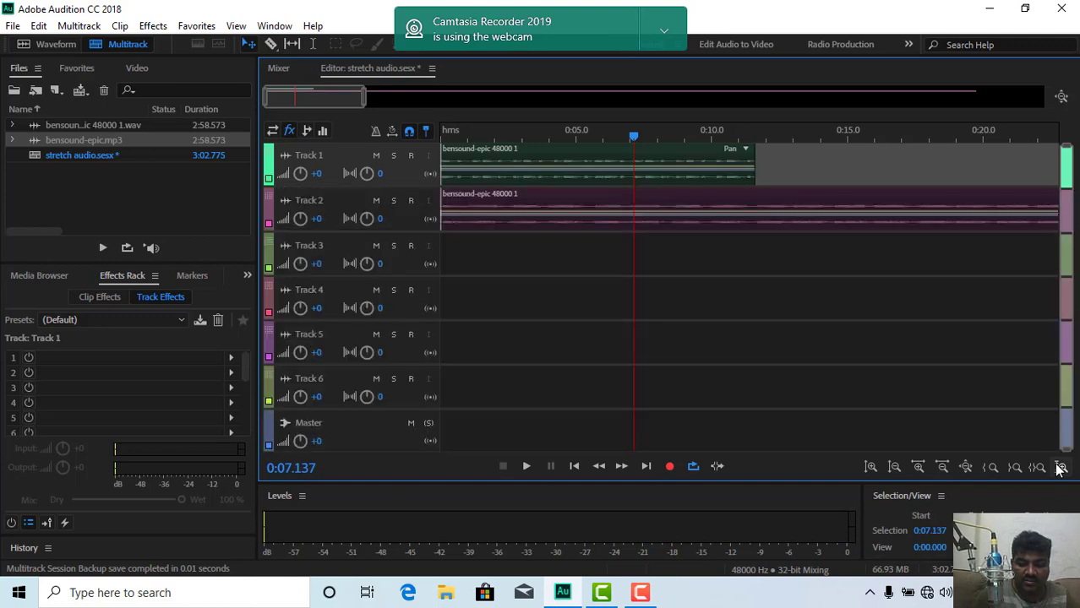
left_click(1061, 468)
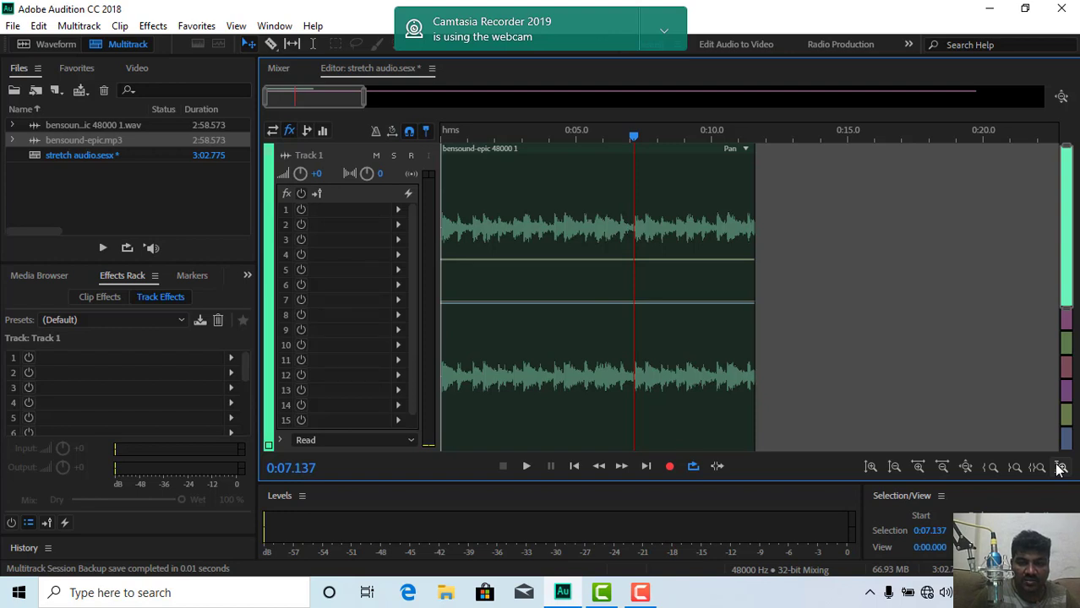
left_click(1060, 468)
left_click(1060, 468)
left_click(1060, 468)
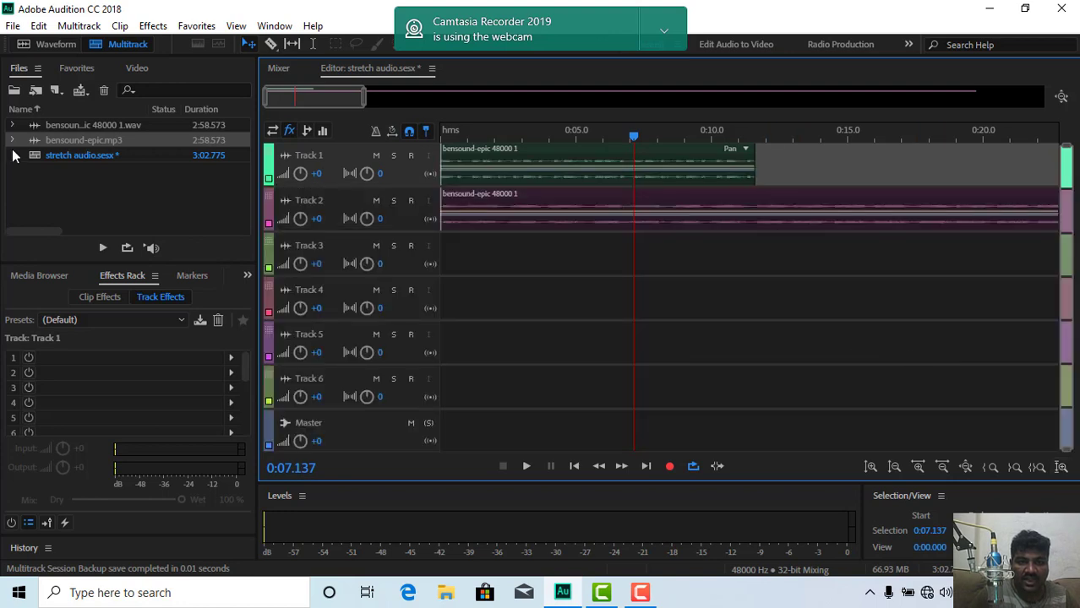
Move the long bensound-epic clip from Track 2 to Track 3, keeping it at the session start
left_click(481, 208)
left_click_drag(514, 200, 521, 264)
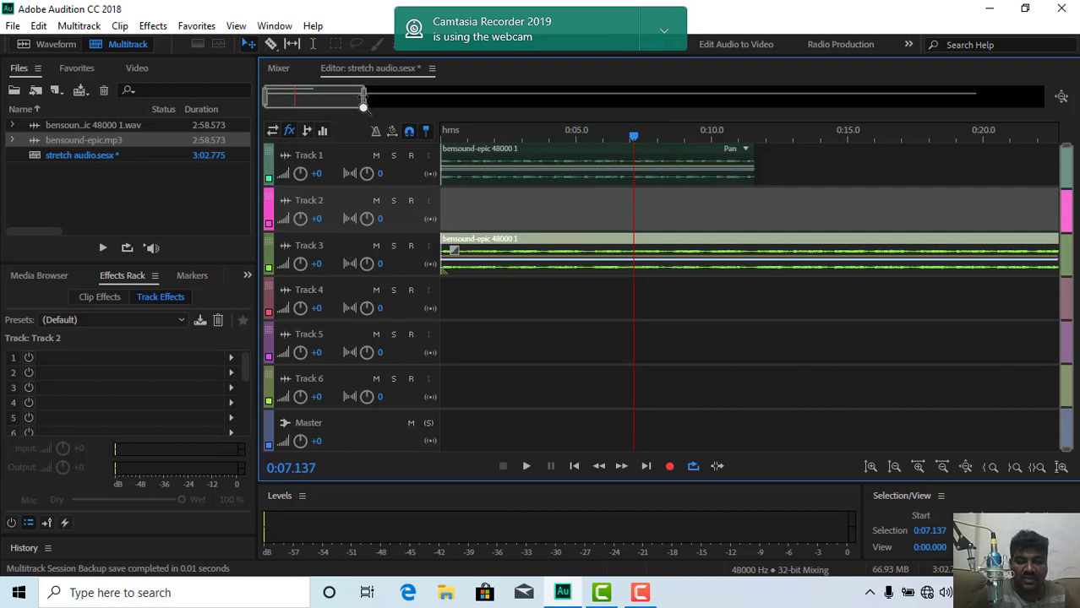
mouse_move(365, 98)
left_mouse_down()
mouse_move(488, 98)
mouse_move(292, 101)
mouse_move(376, 102)
left_mouse_up()
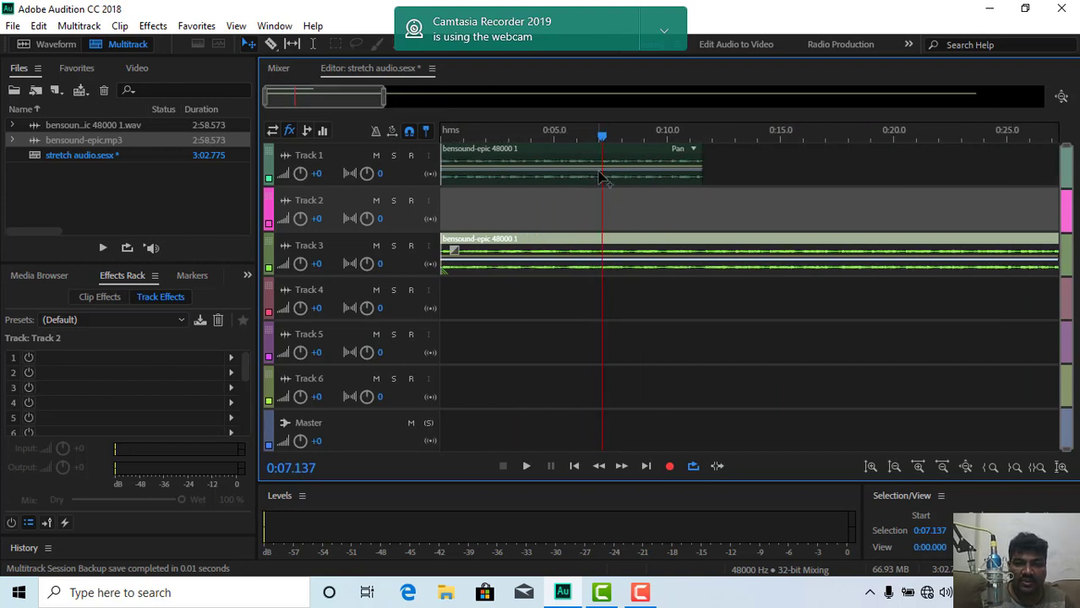
Play the session from about 0:00.069 past the Track 1 clip, pause, and place the playhead at the clip's end, about 0:11.525
left_click(869, 467)
left_click(870, 467)
left_click(870, 466)
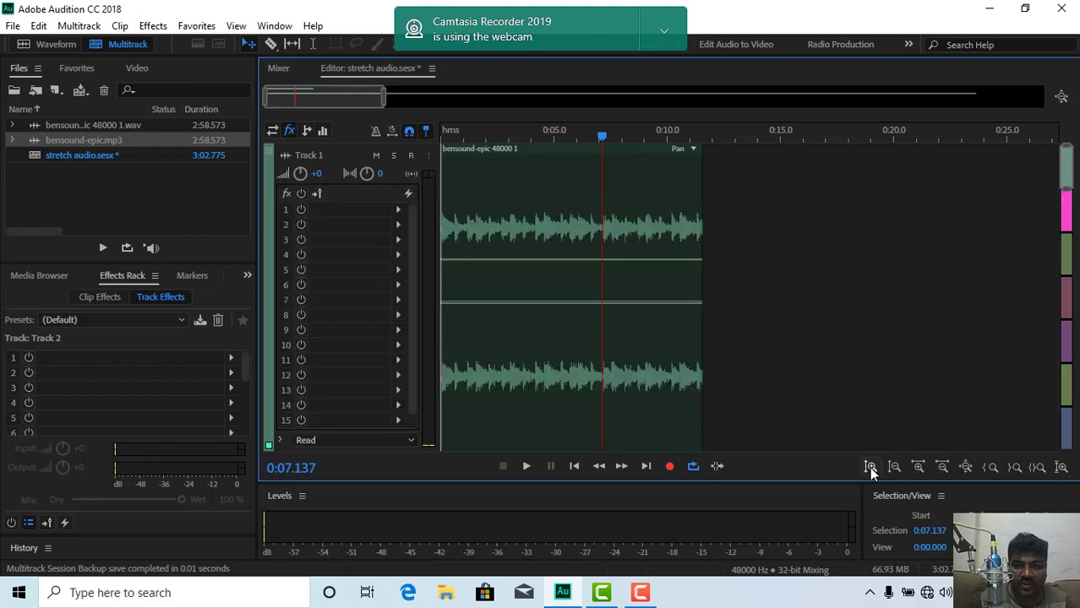
left_click(444, 133)
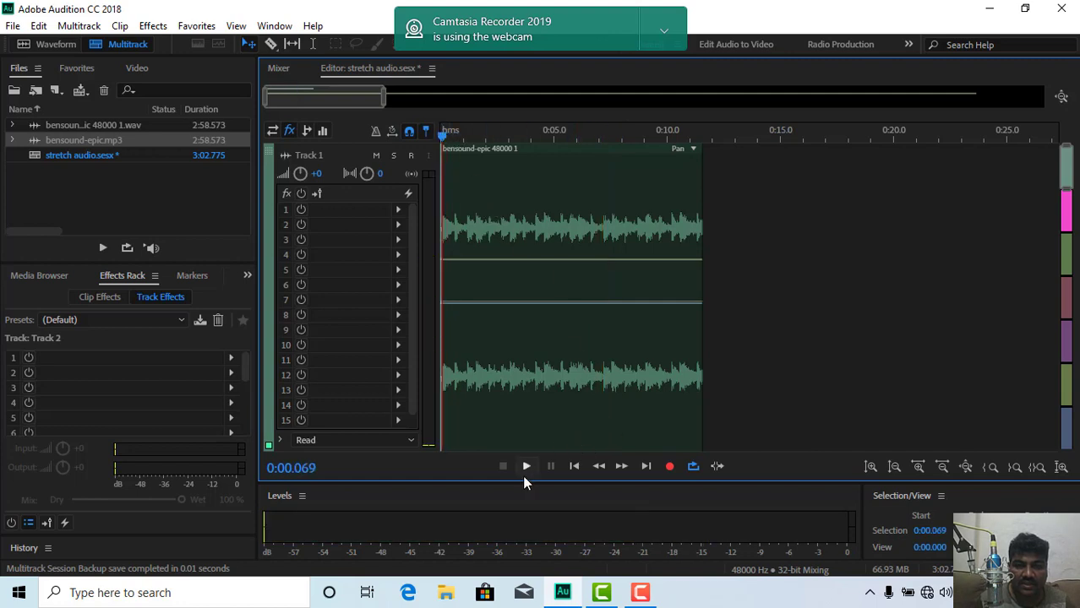
left_click(526, 467)
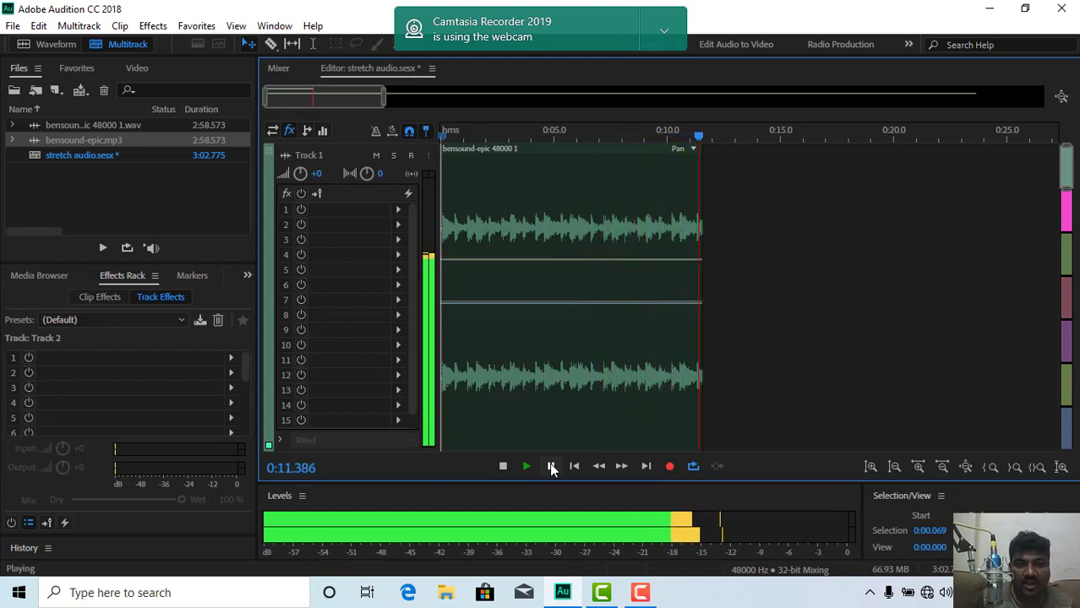
left_click(551, 467)
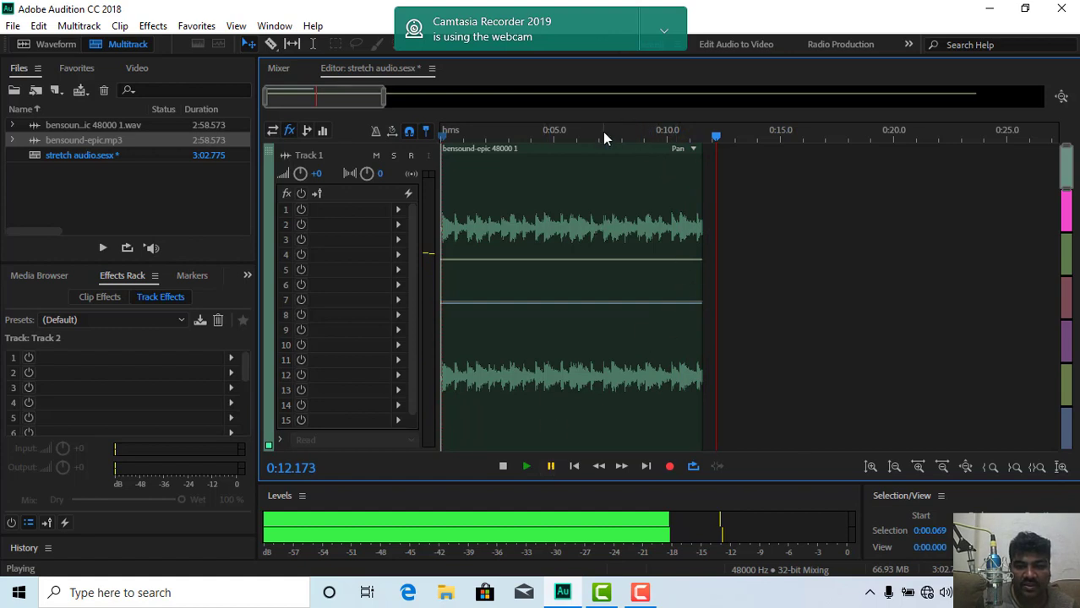
left_click_drag(596, 134, 701, 144)
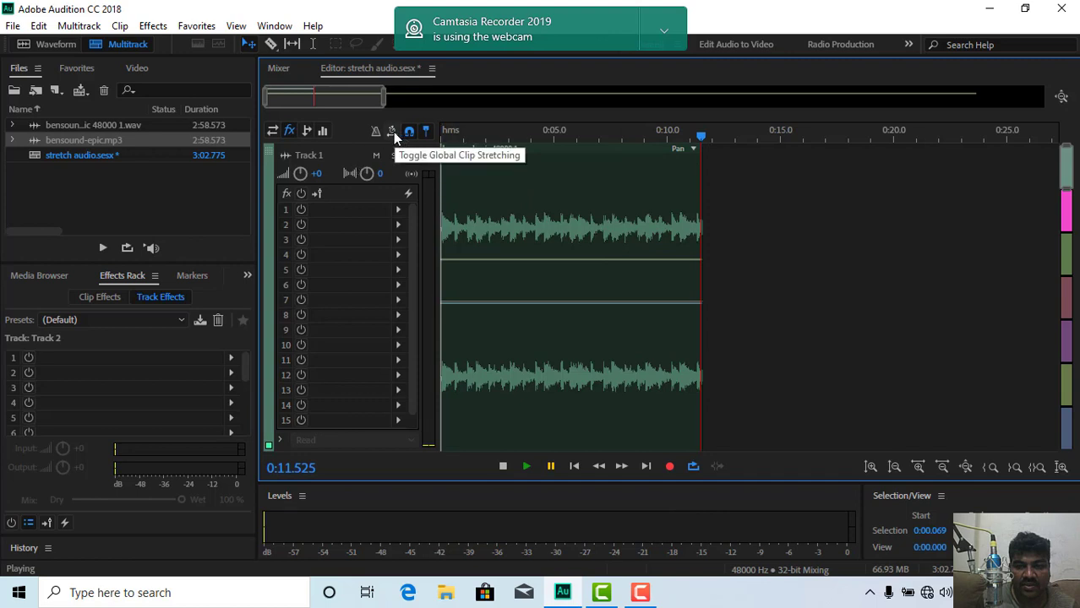
Set the stretch mode of the Track 1 clip to Realtime
left_click(638, 211)
right_click(572, 203)
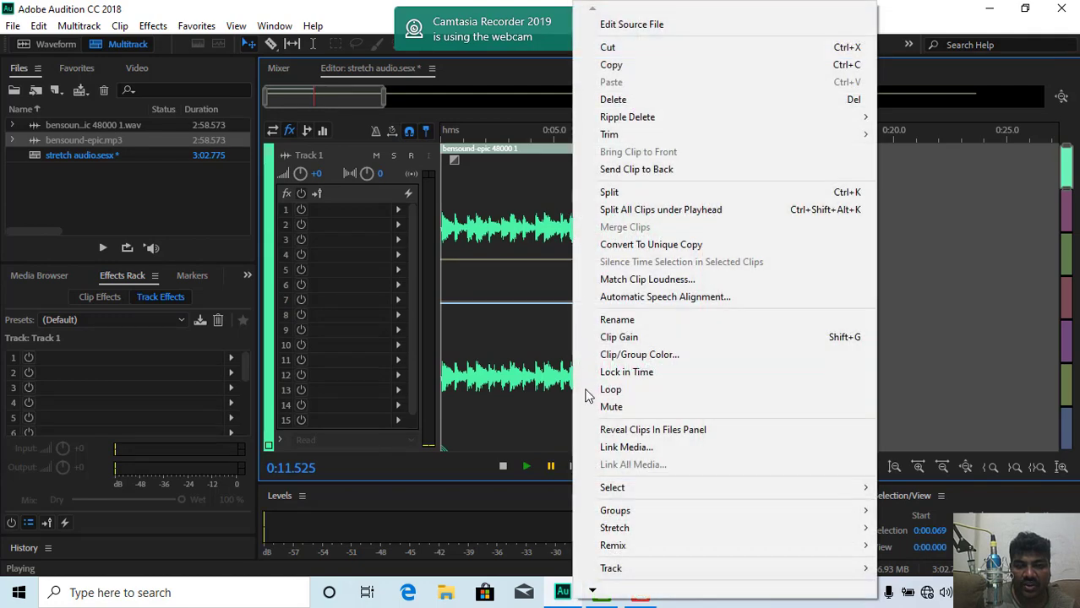
mouse_move(833, 534)
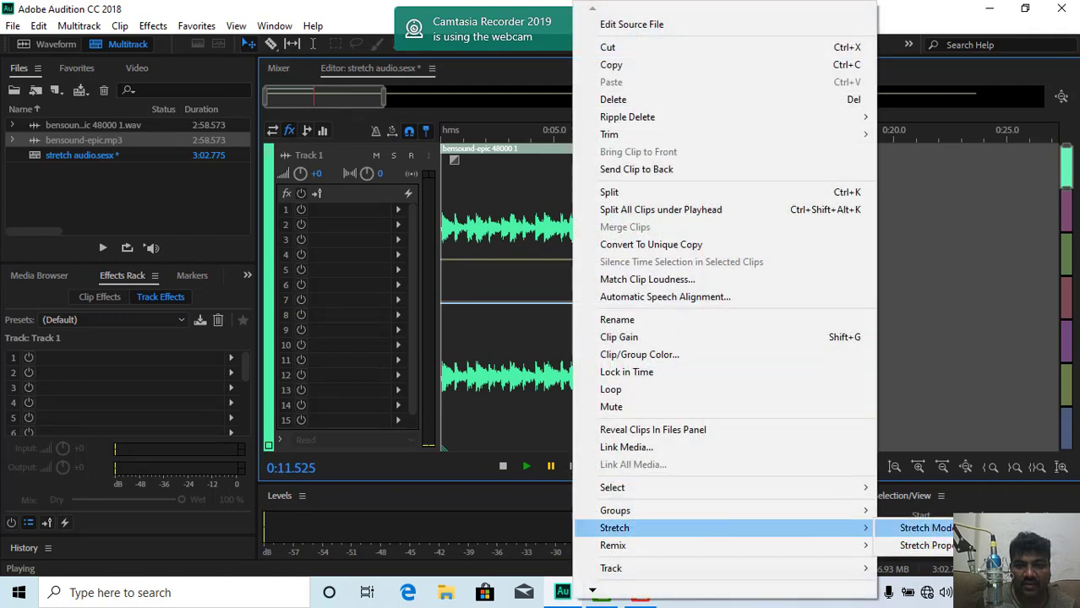
mouse_move(912, 529)
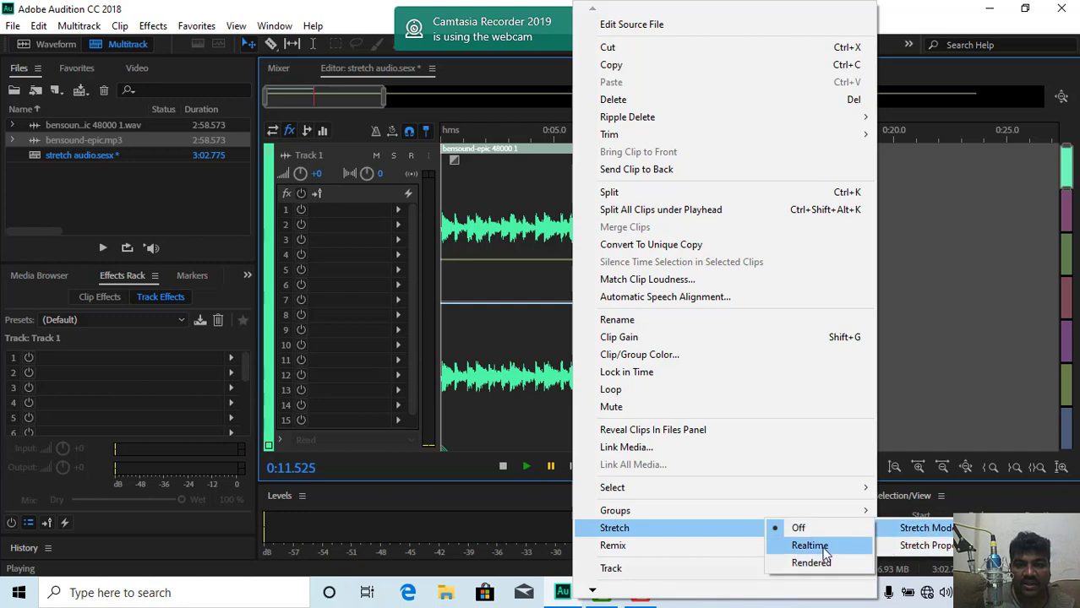
left_click(823, 551)
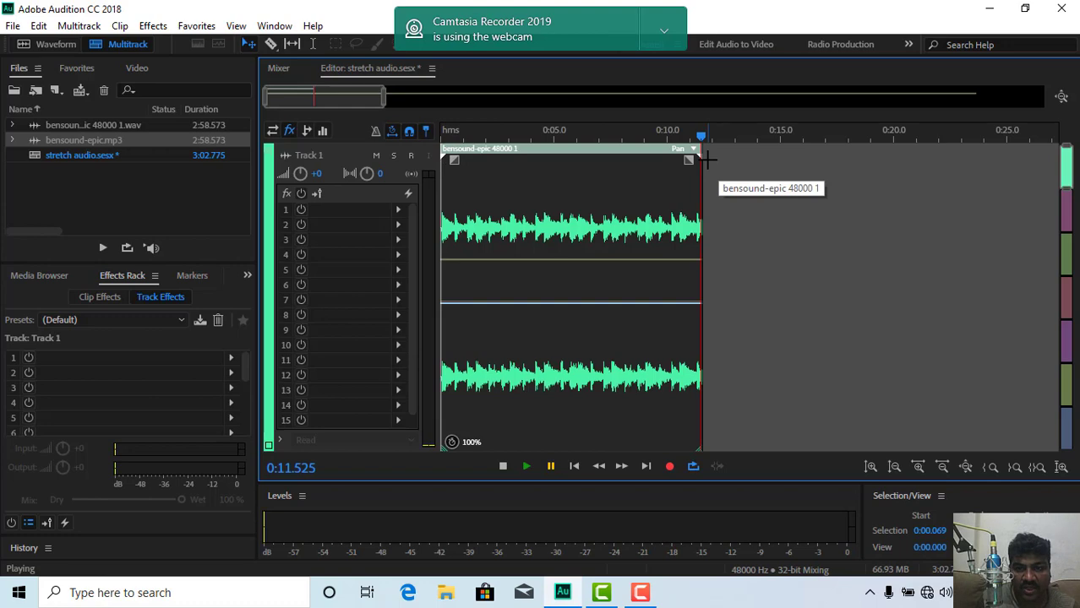
Stretch the Track 1 clip to 215% so it ends at about 0:25.0
left_click_drag(716, 170, 669, 182)
left_click_drag(669, 182, 1005, 186)
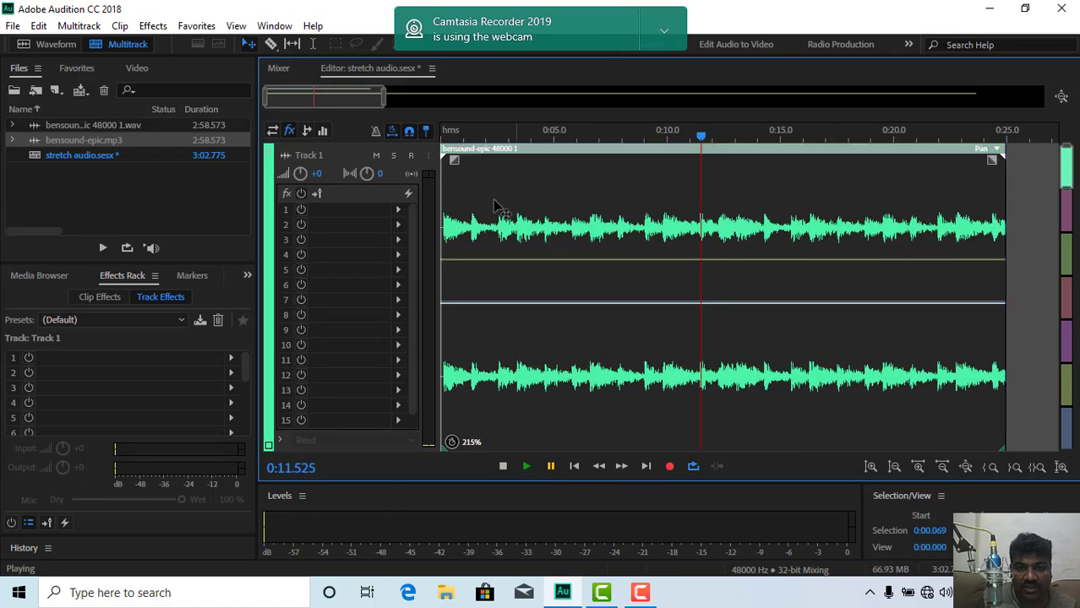
Shift the long bensound-epic clip on Track 3 to start at about 0:08 and delete it
scroll(547, 260, "down", 5)
scroll(557, 270, "down", 5)
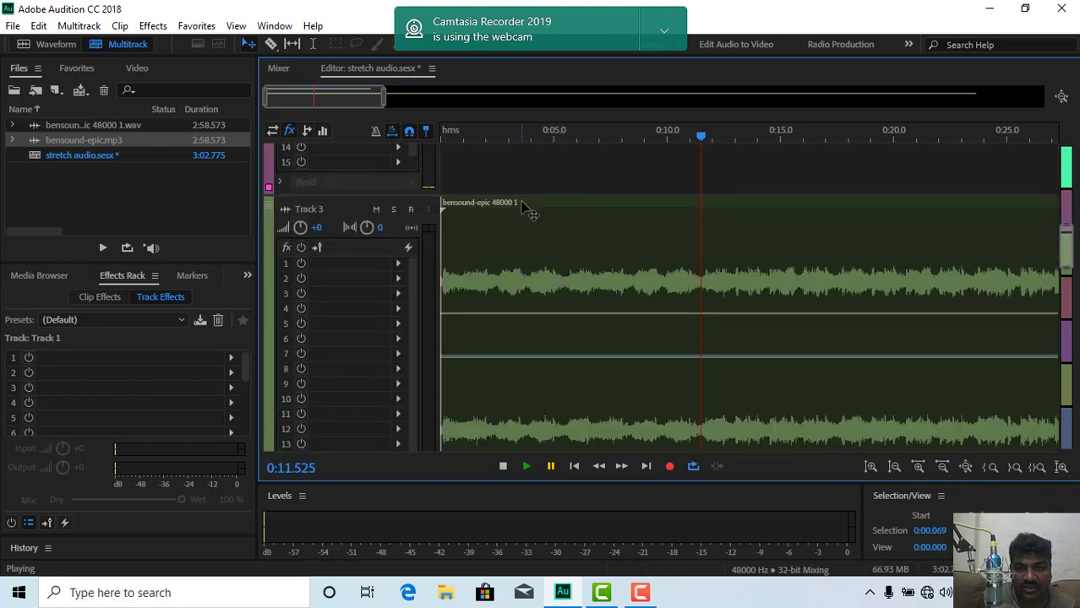
left_click_drag(528, 211, 700, 250)
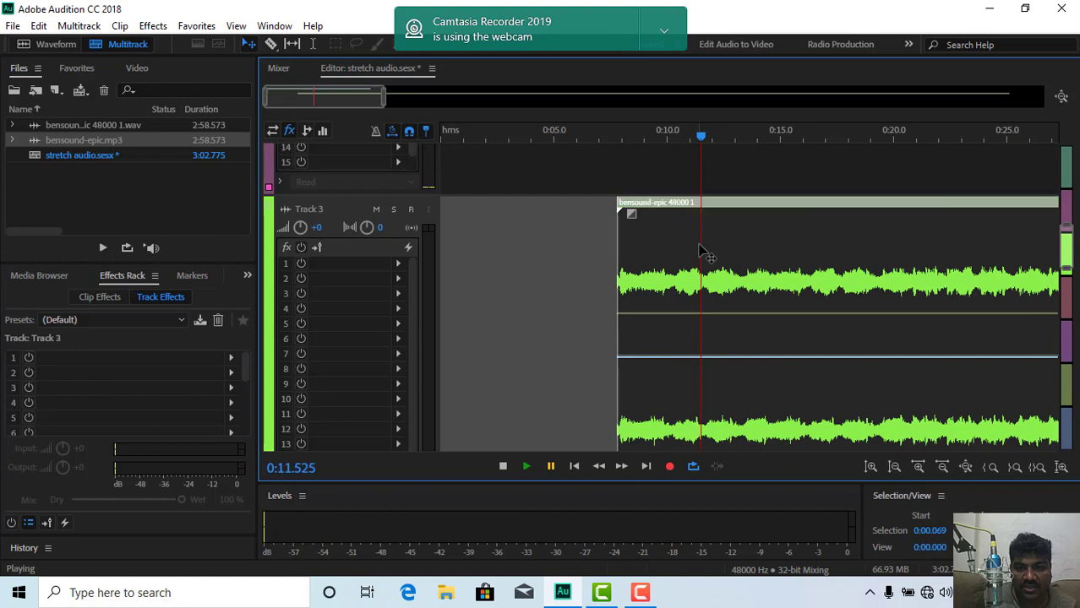
key("Delete")
scroll(490, 228, "up", 10)
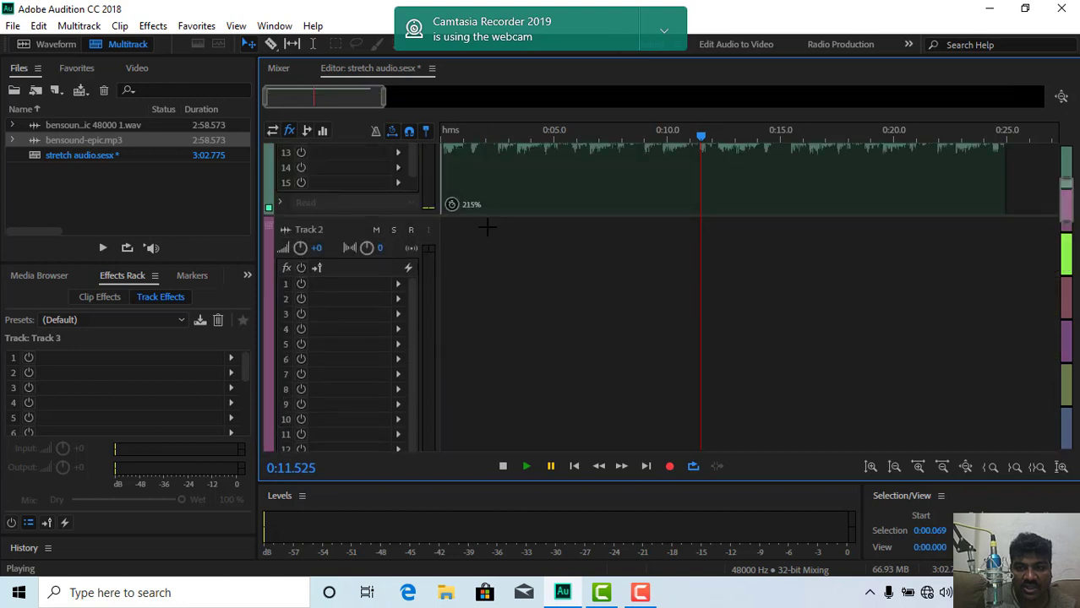
Play the stretched Track 1 clip from 0:00.000 and pause at about 0:06.280
left_click_drag(459, 135, 435, 135)
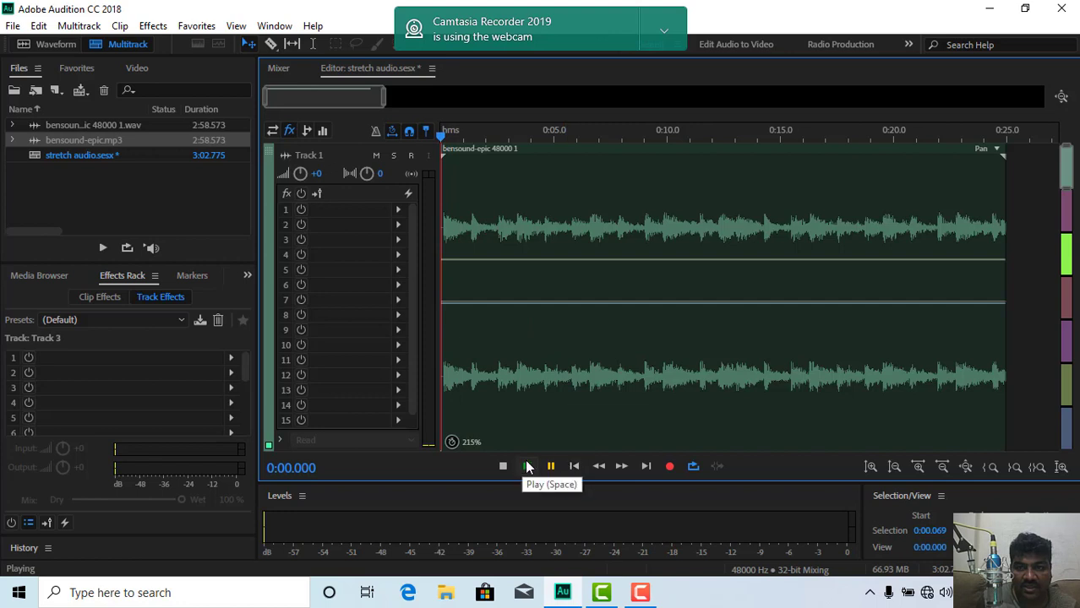
left_click(526, 467)
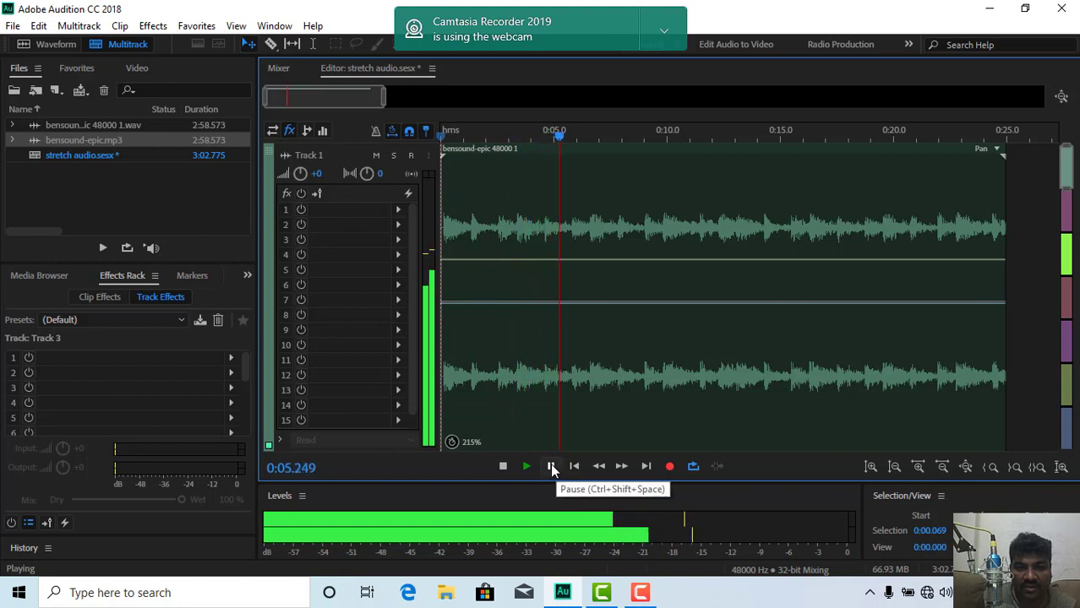
left_click(551, 467)
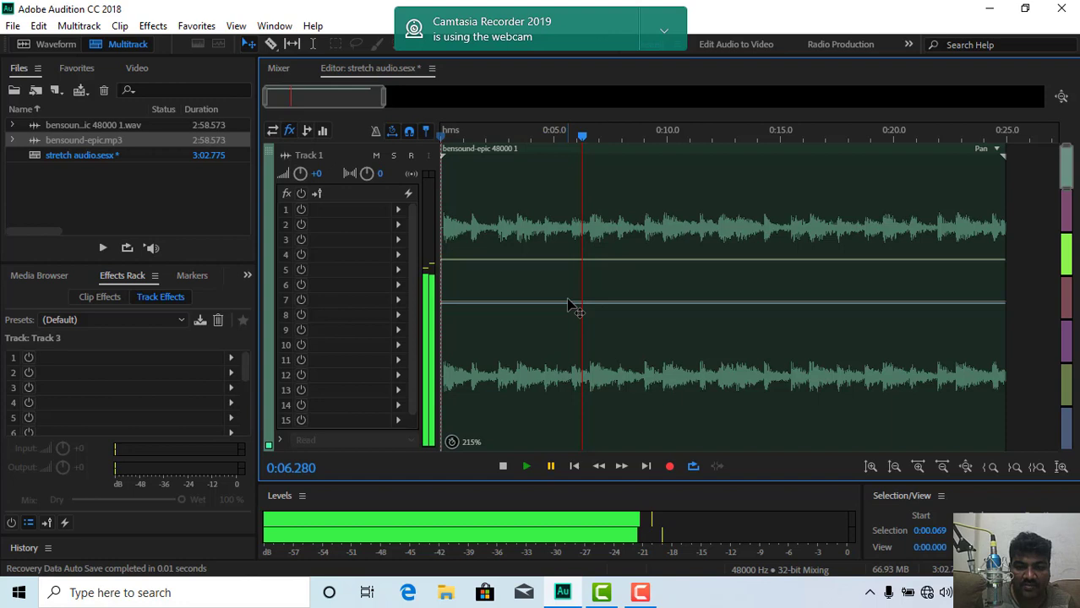
Replay the slowed Track 1 clip from about 0:00.384 and stop at about 0:08.340
left_click(473, 135)
left_click(451, 133)
key("space")
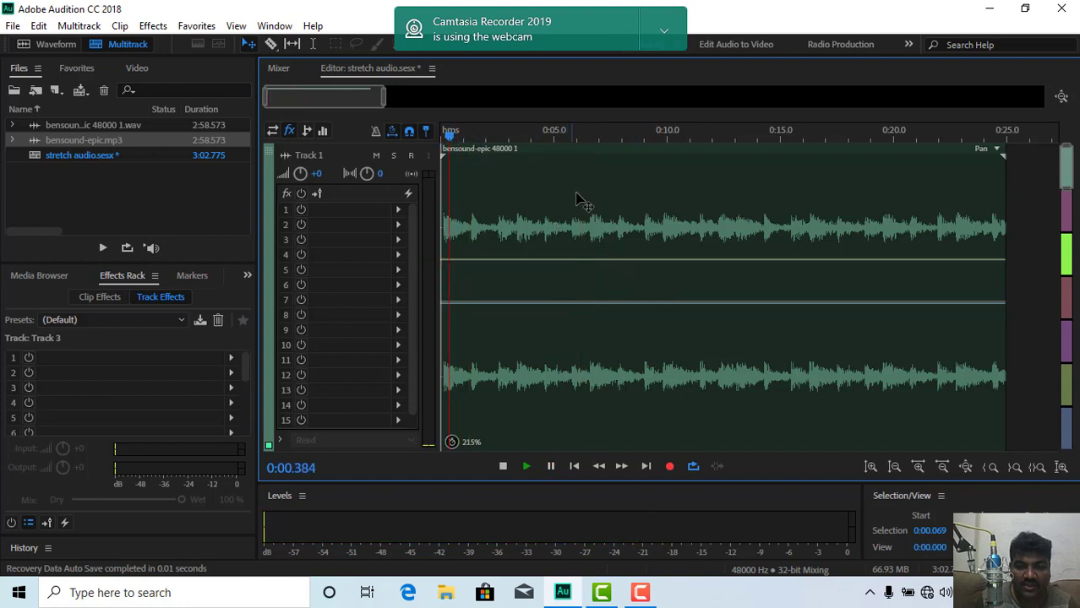
key("space")
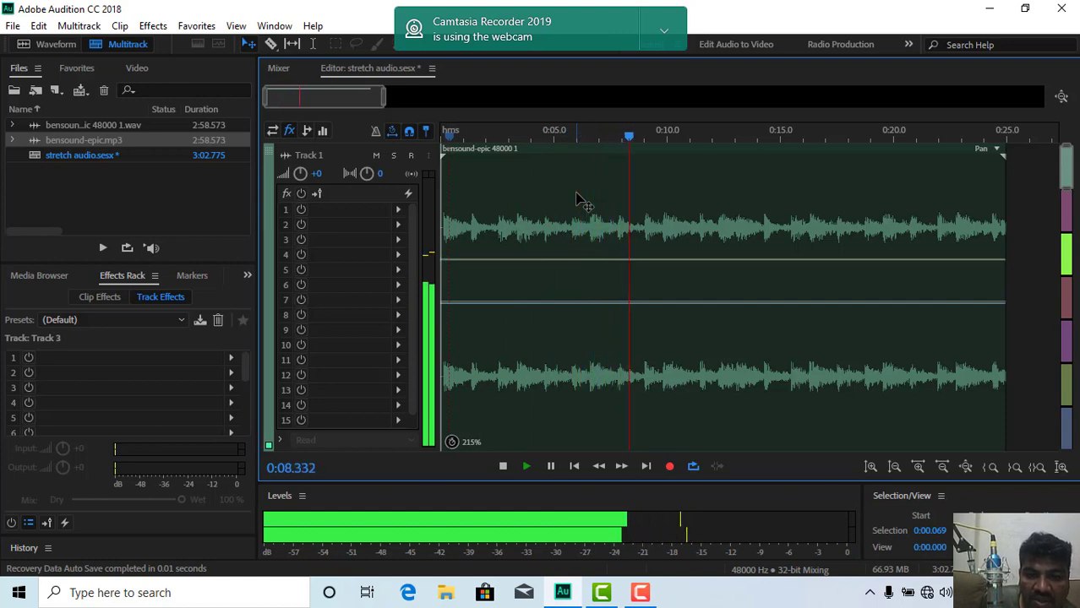
key("space")
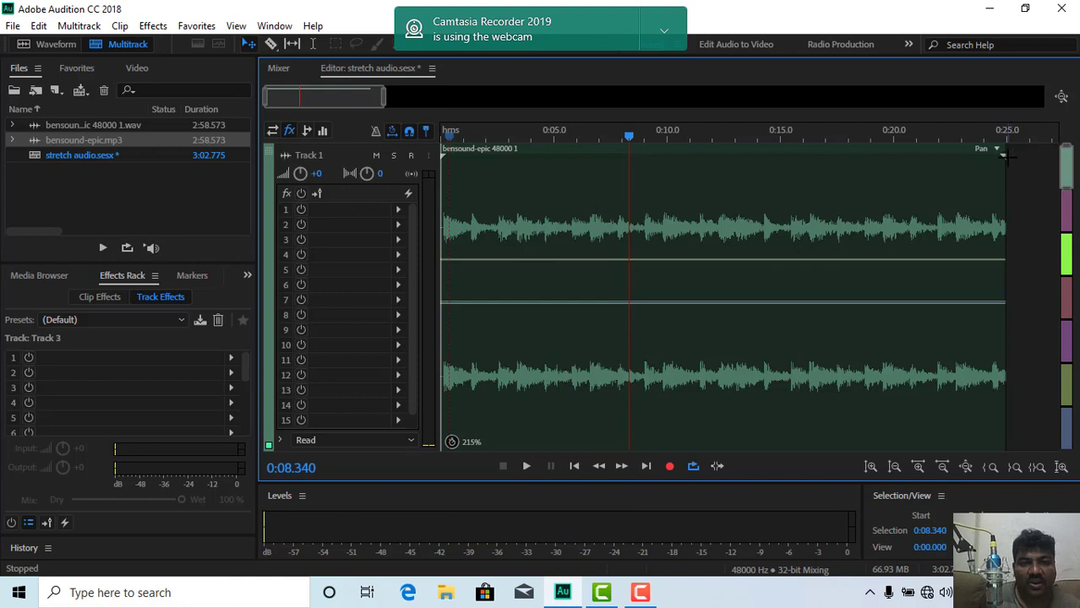
Compress the Track 1 clip to 86% of its length and play it from about 0:00.384 to 0:02.676
left_click_drag(1005, 150, 670, 175)
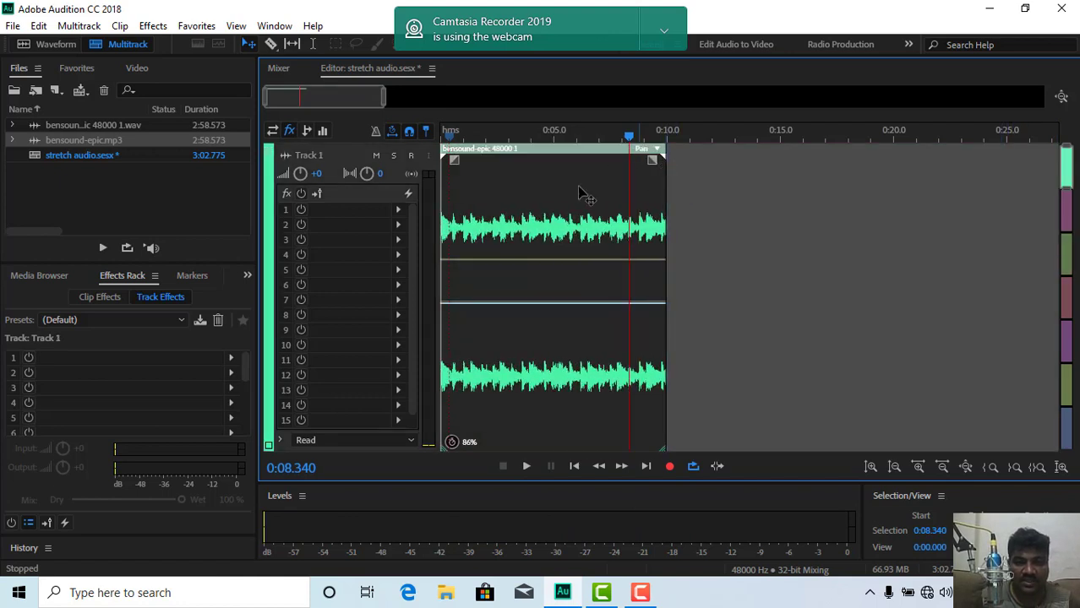
left_click(449, 137)
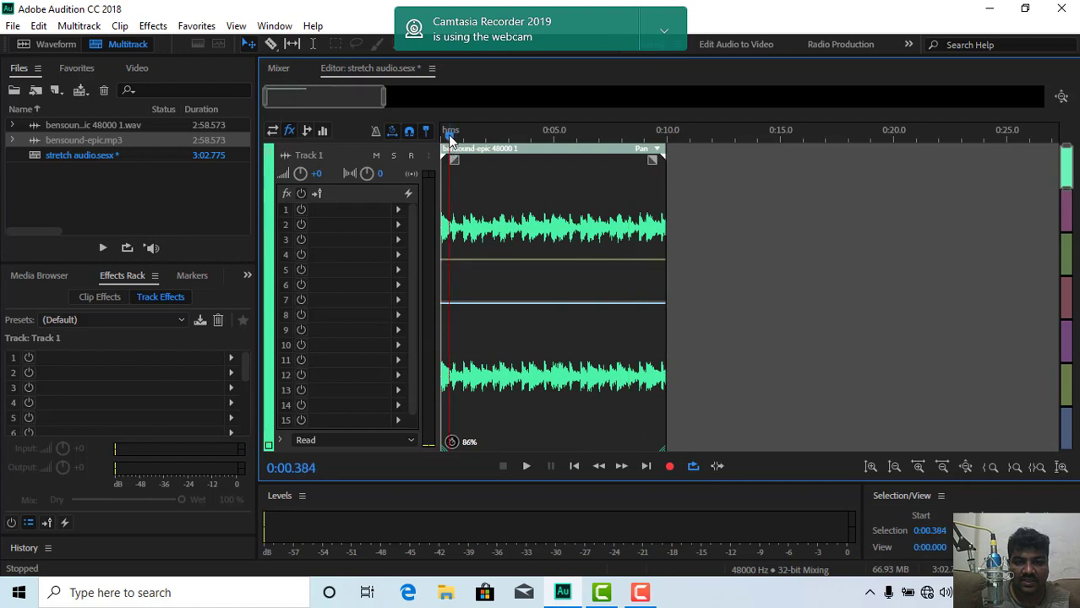
key("space")
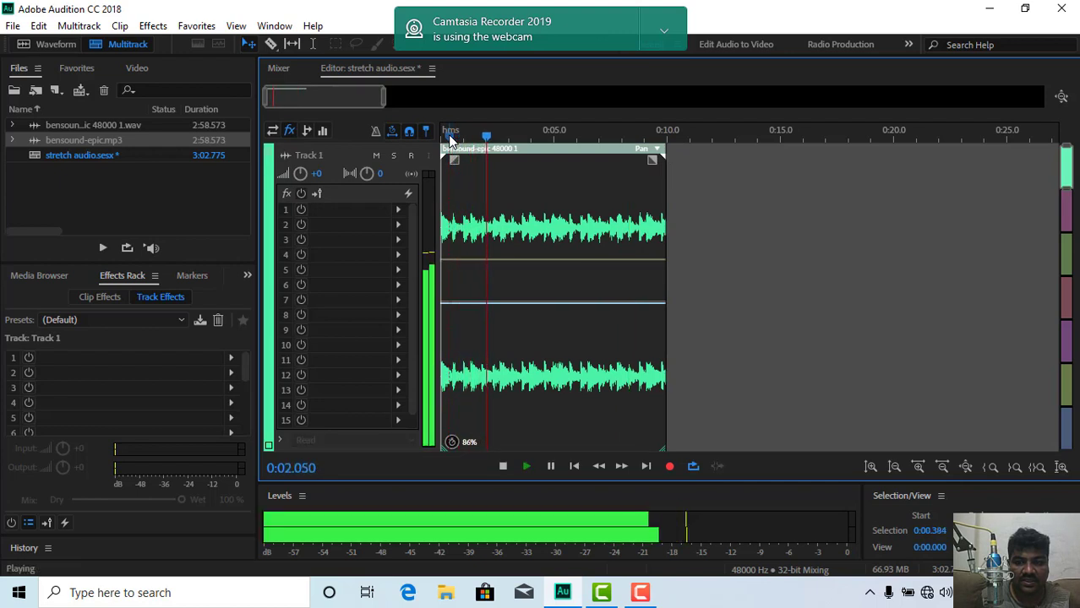
key("space")
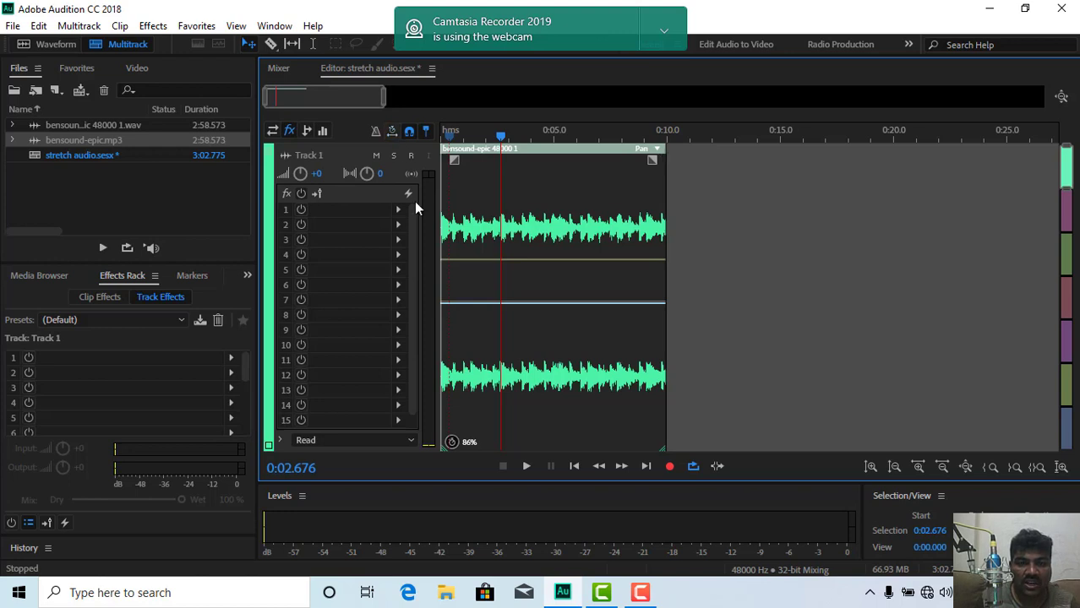
Place the playhead at the end of the compressed Track 1 clip, about 0:09.988
scroll(517, 257, "down", 5)
scroll(524, 260, "up", 4)
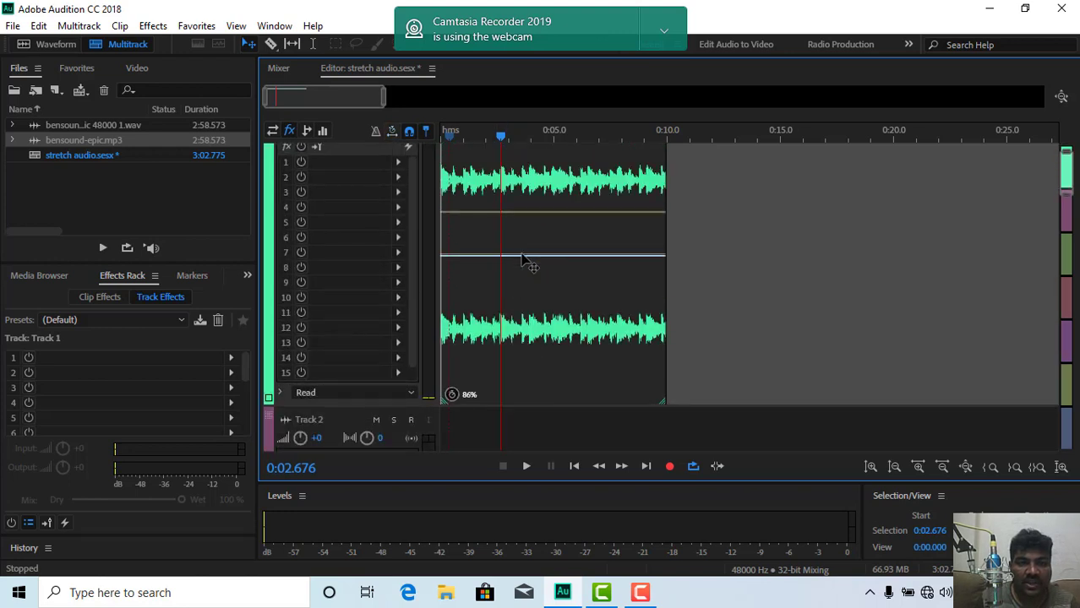
left_click(667, 133)
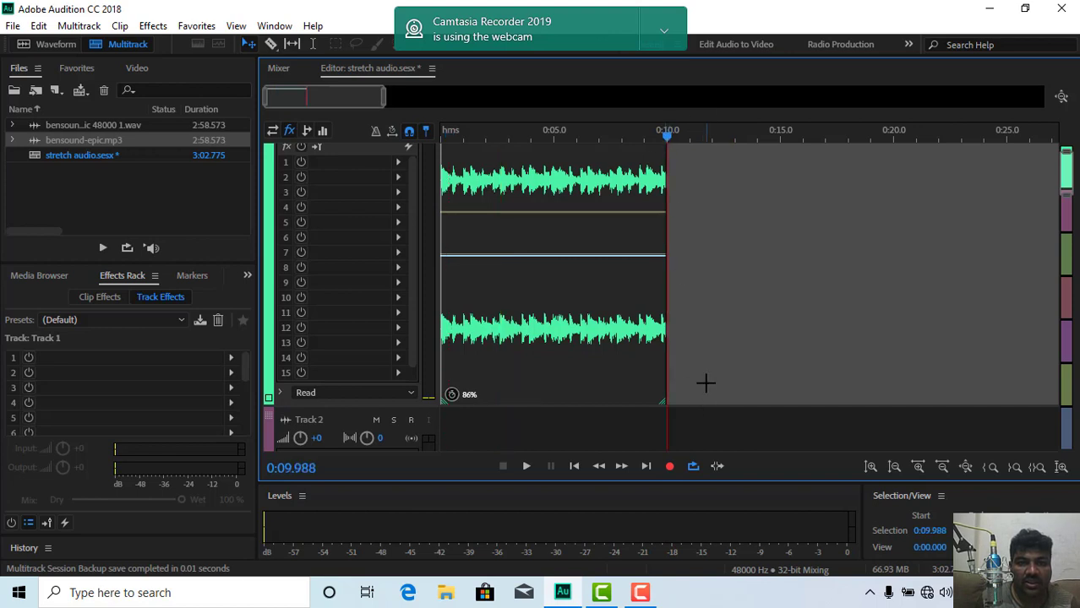
scroll(706, 383, "down", 2)
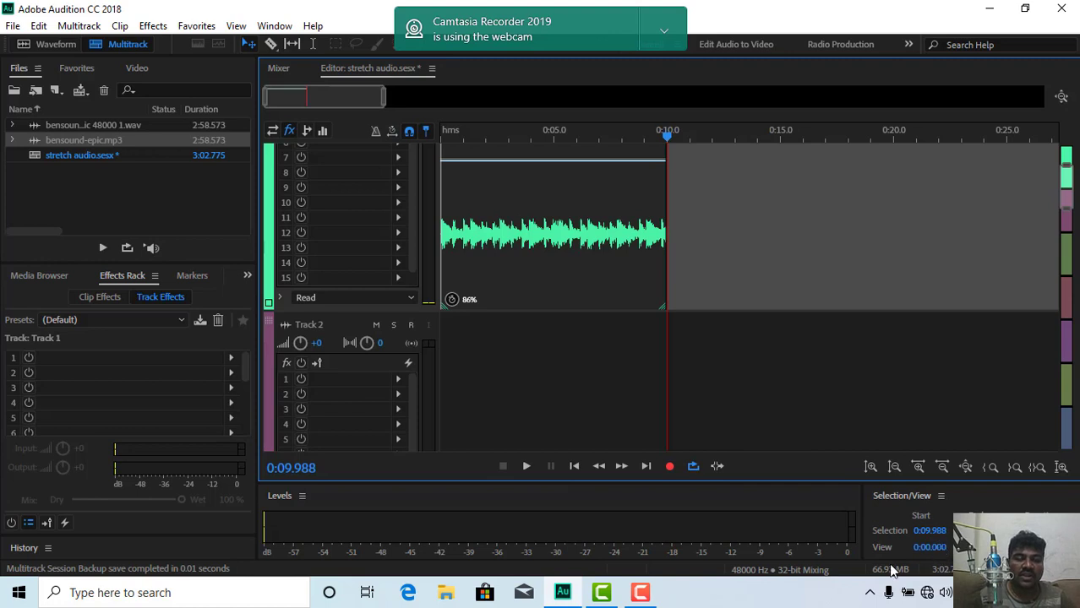
left_click(634, 594)
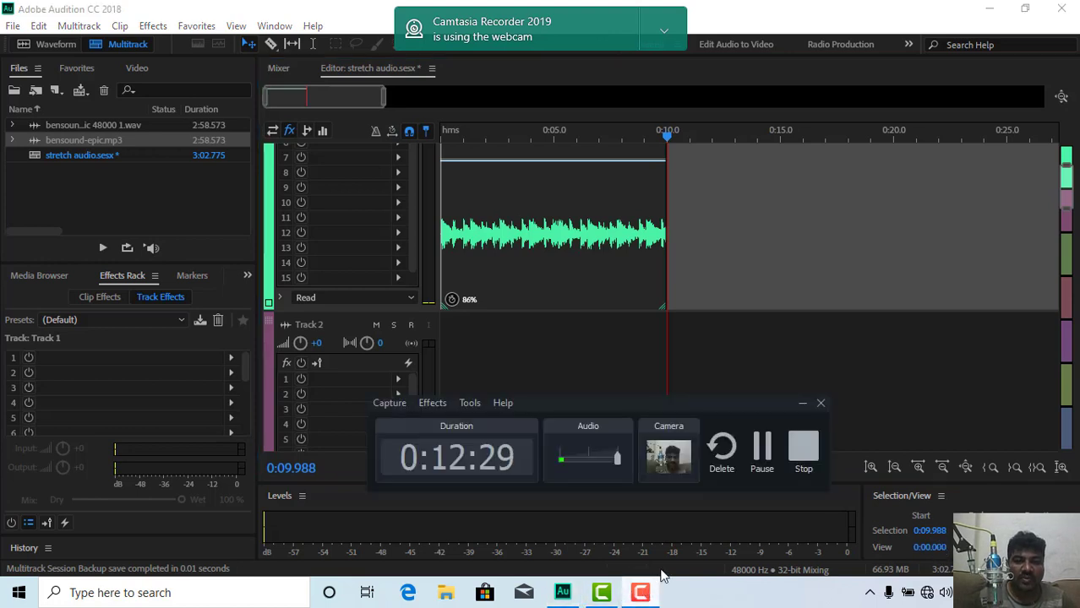
left_click(763, 452)
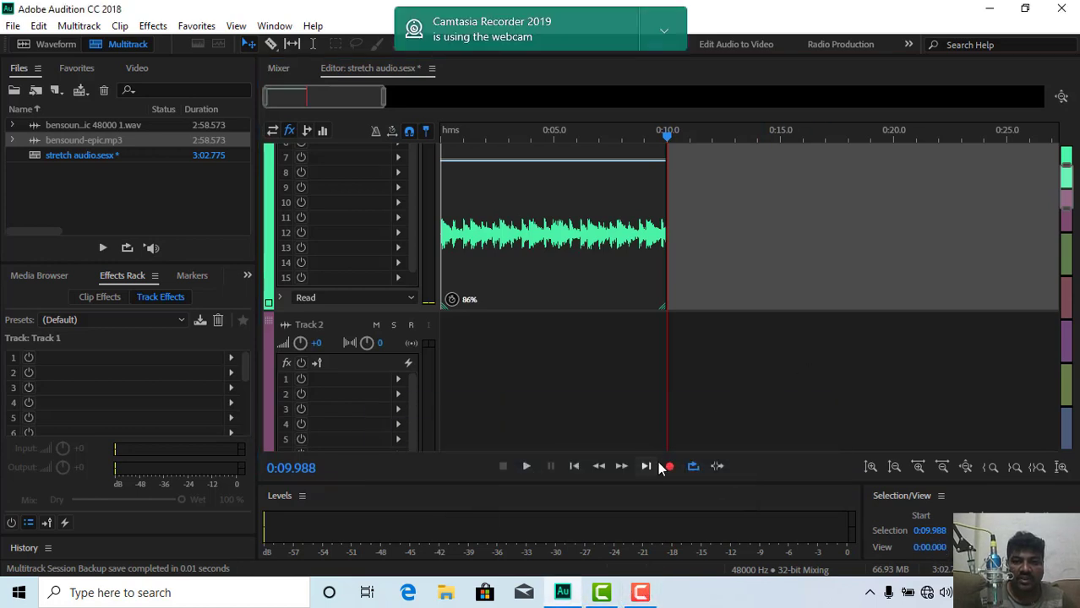
Try to record in the session from 0:09.988 and pause at about 0:20.052
left_click(669, 467)
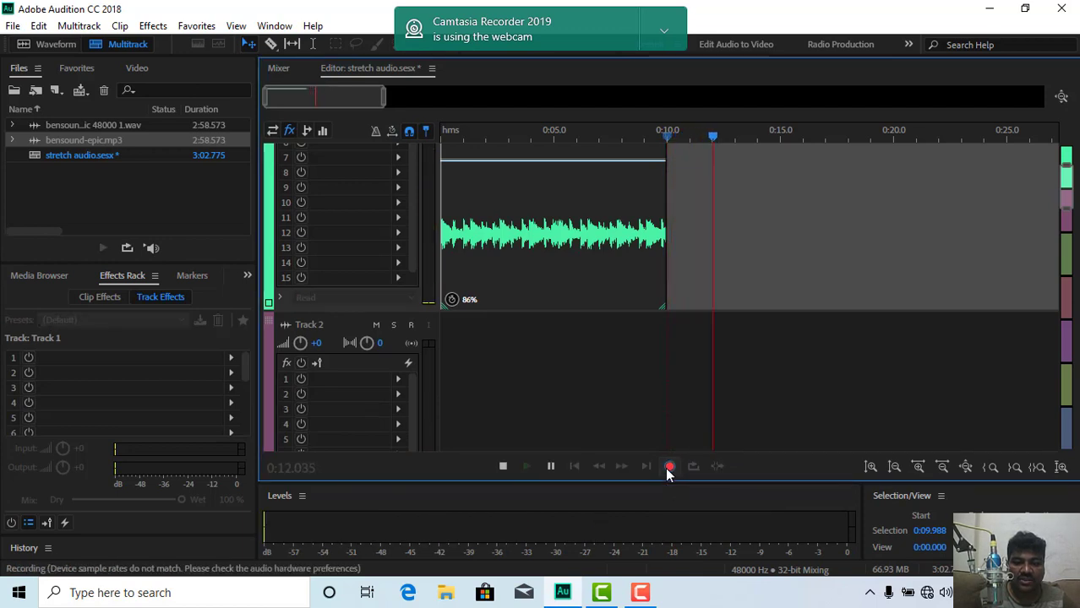
scroll(699, 441, "down", 6)
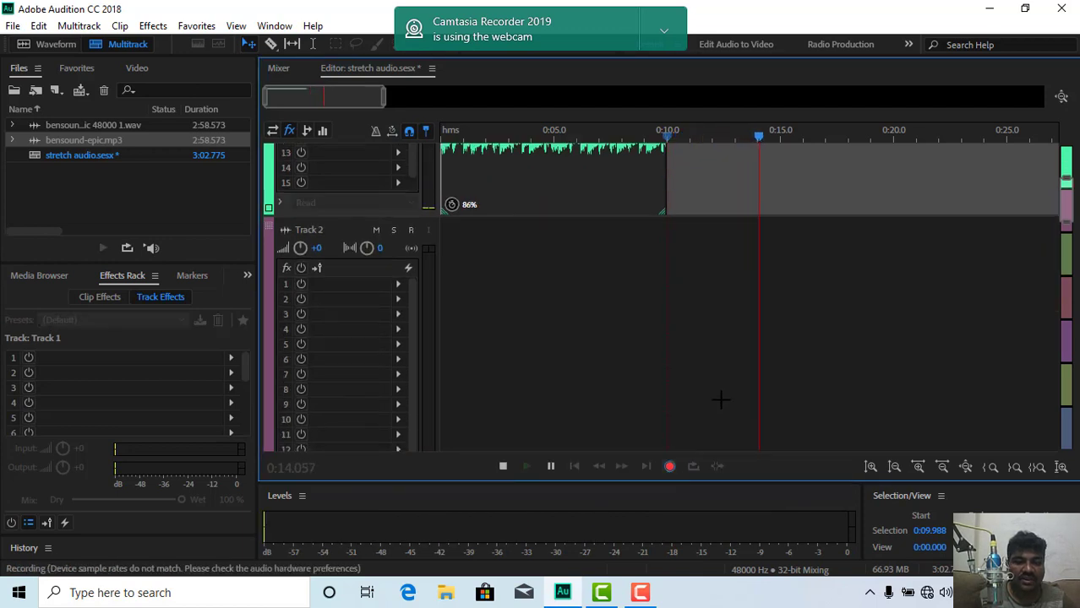
scroll(721, 398, "down", 10)
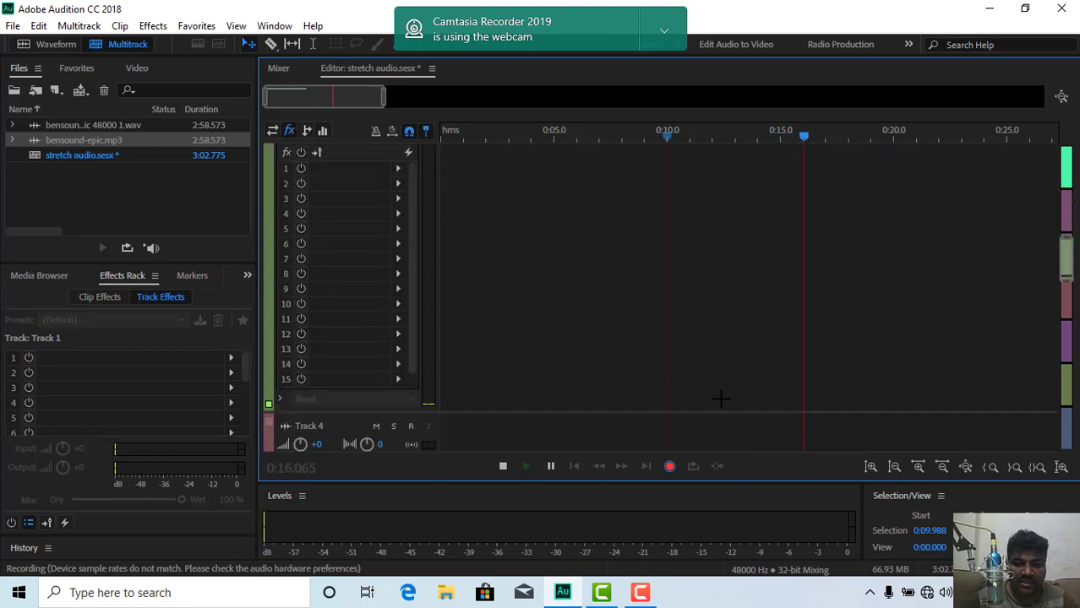
scroll(720, 399, "up", 5)
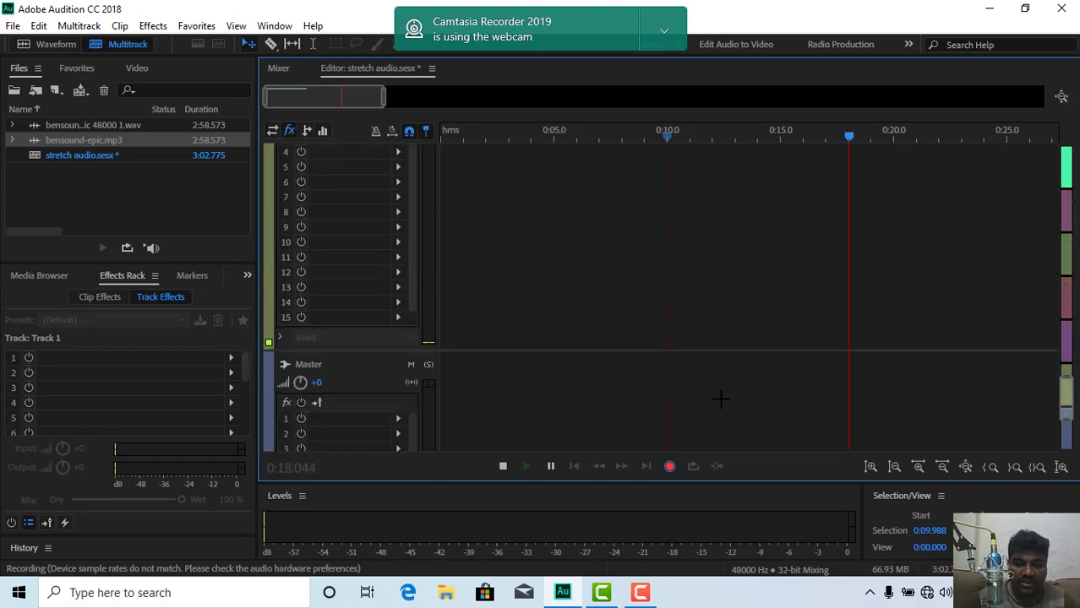
left_click(551, 468)
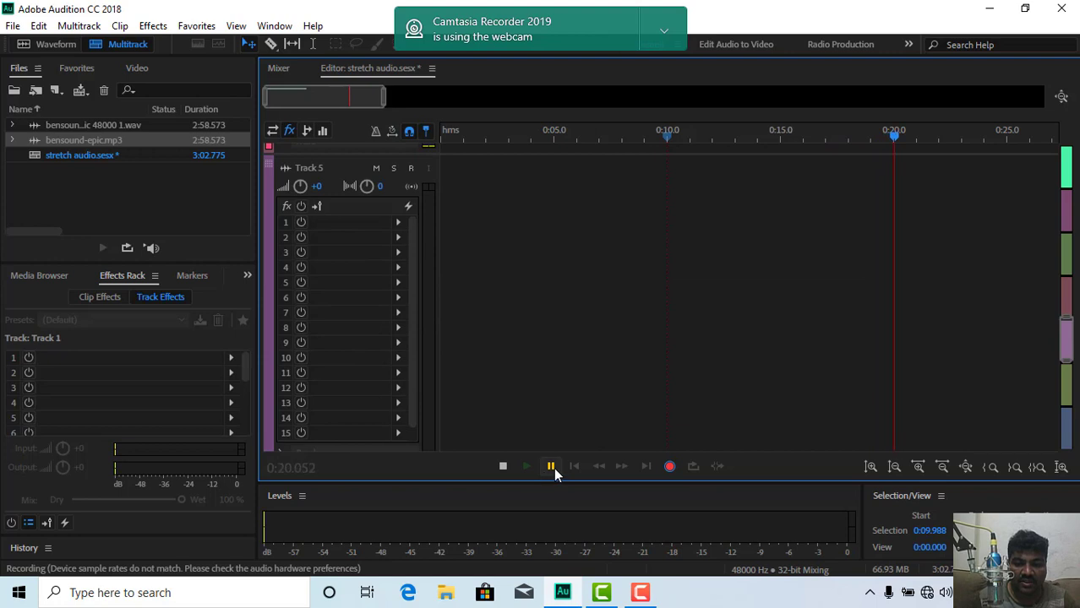
Switch to the Waveform editor for bensound-epic 48000 1.wav, agreeing to stop the multitrack recording
scroll(658, 379, "up", 12)
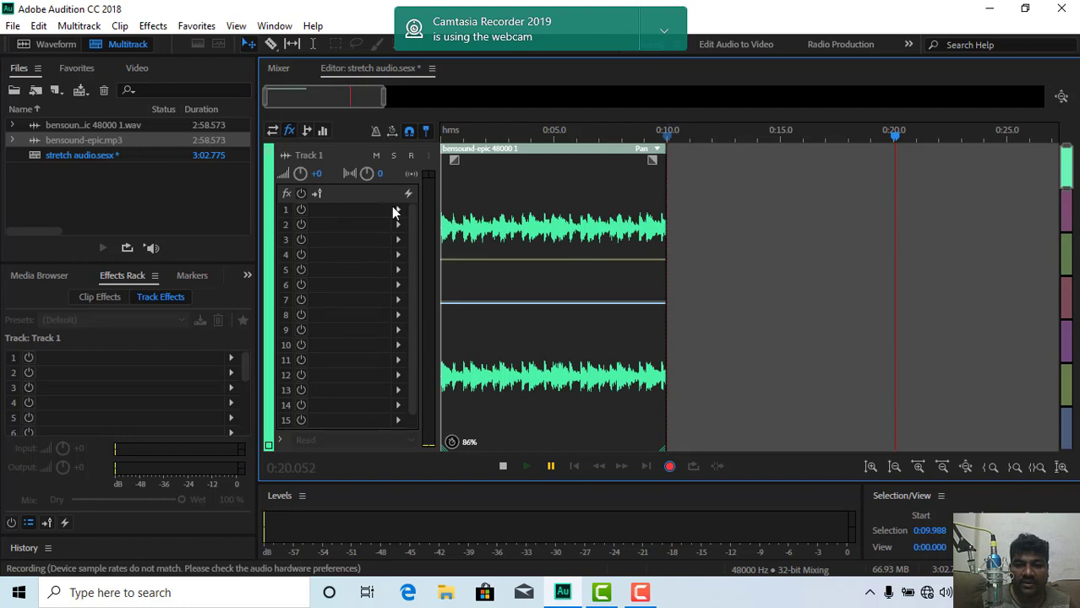
left_click(62, 42)
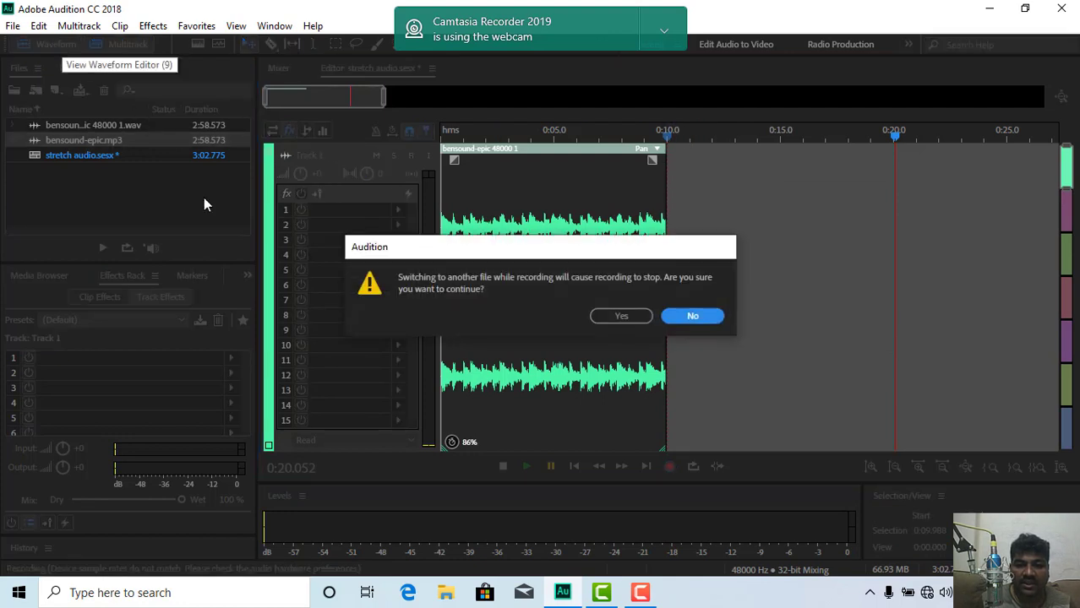
left_click(607, 315)
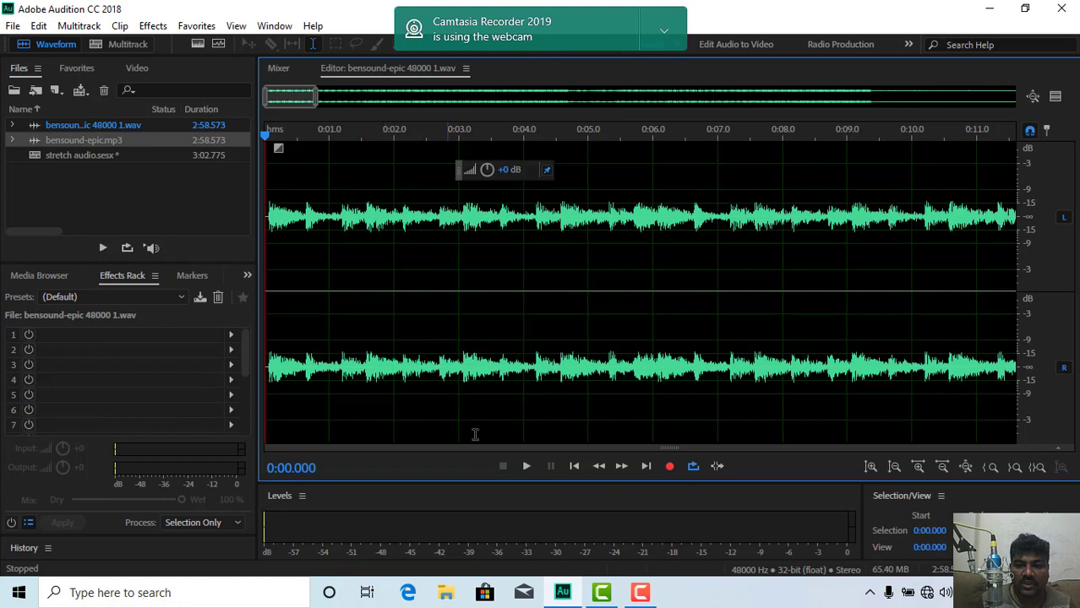
Play bensound-epic 48000 1.wav from its start, restart the playback, and pause at about 0:02.484
left_click(528, 463)
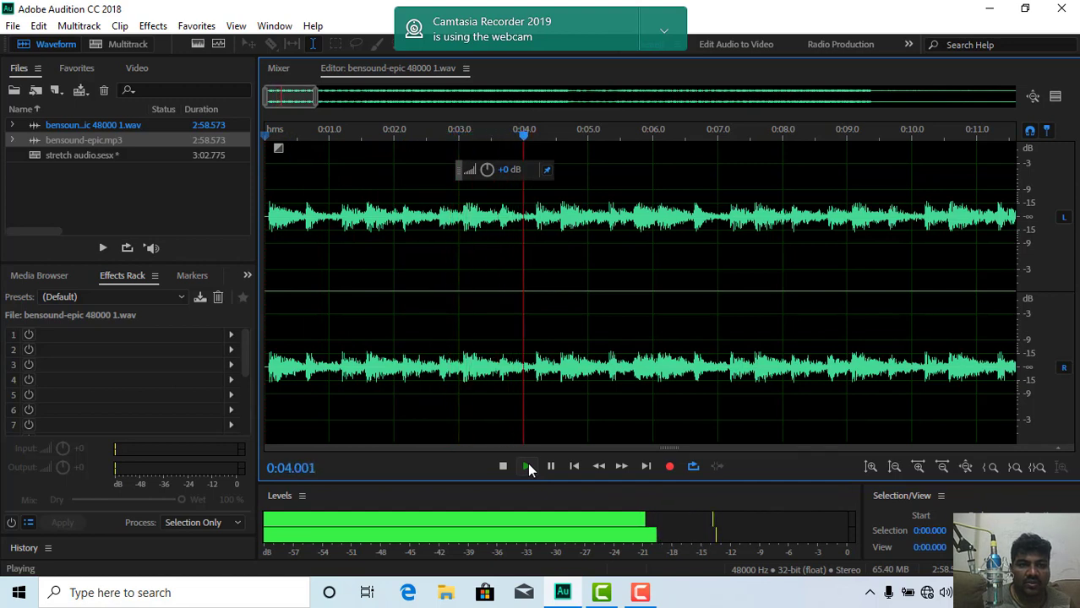
left_click(528, 464)
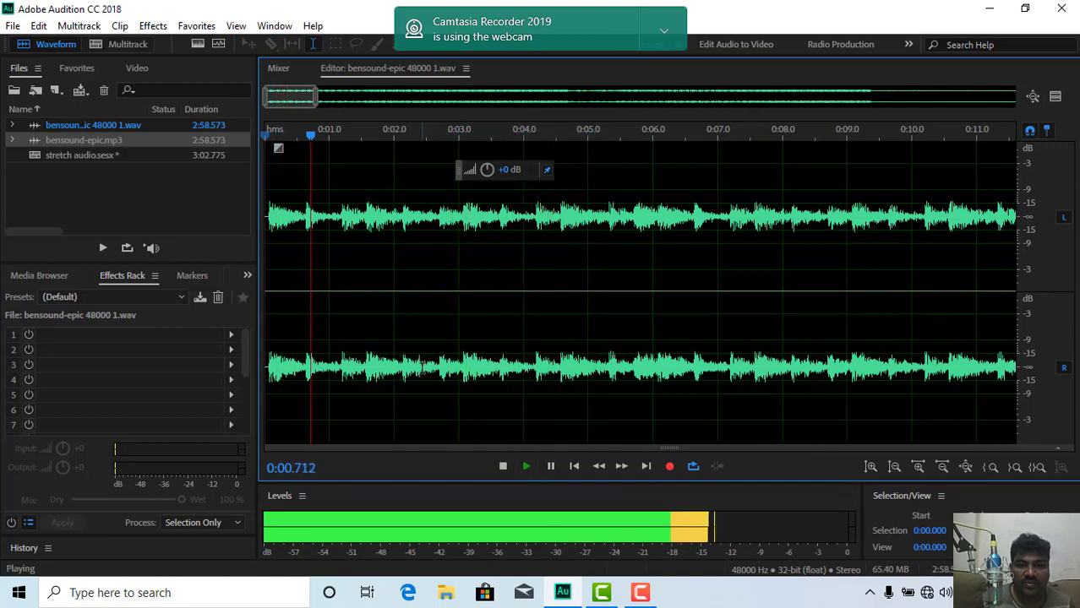
left_click(550, 466)
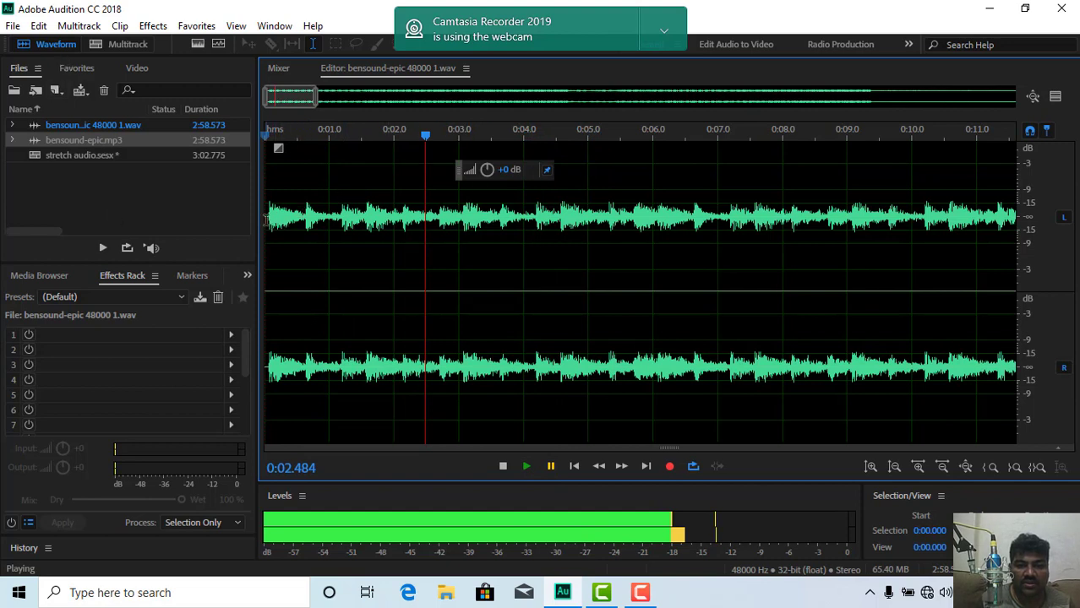
right_click(48, 201)
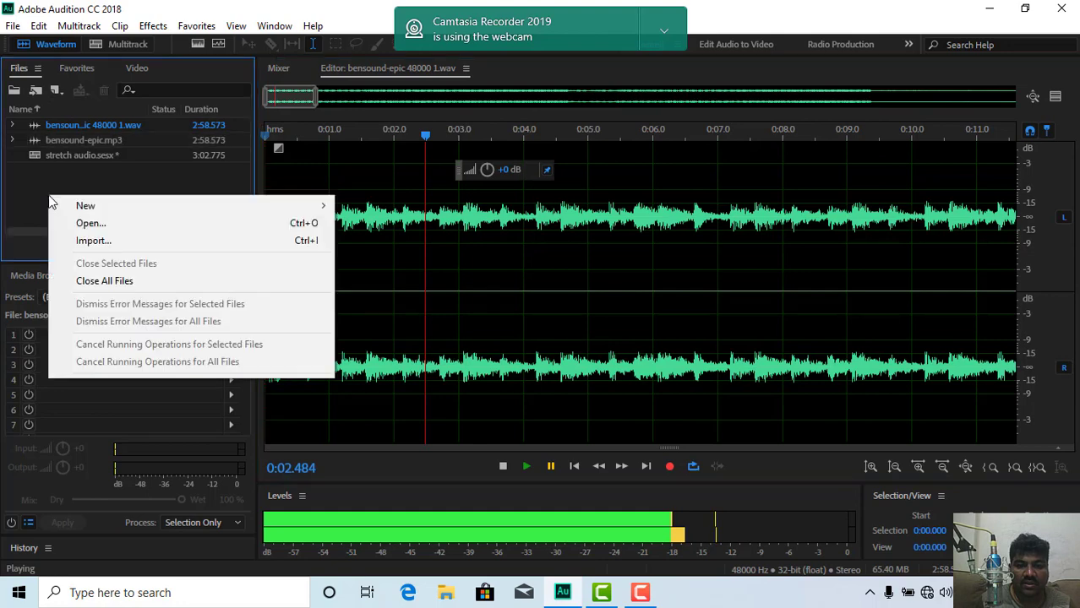
mouse_move(86, 205)
left_click(118, 178)
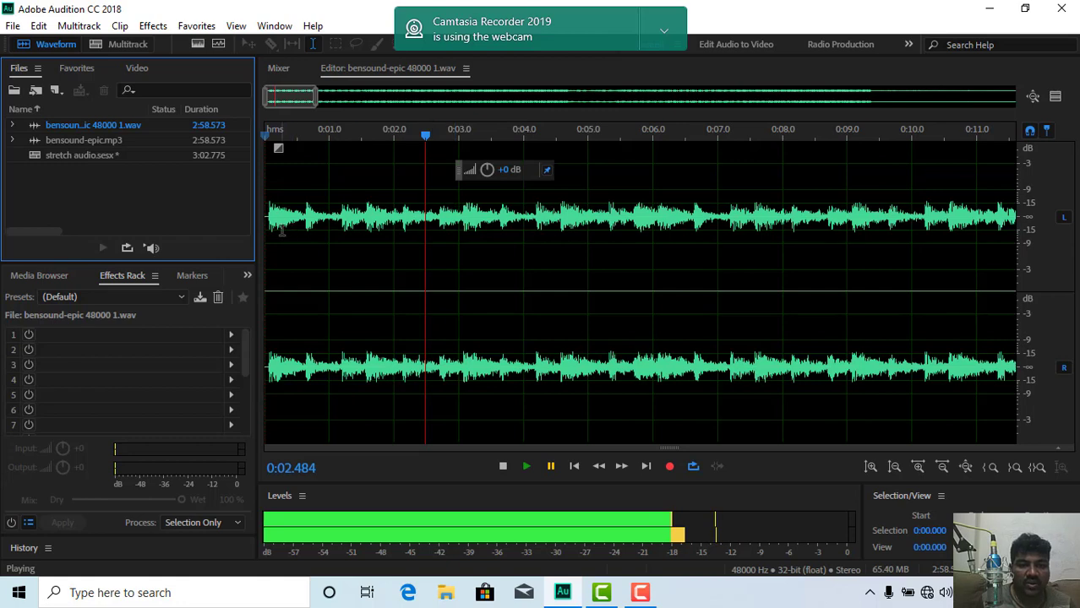
Return to the multitrack session, delete the Track 1 clip, and start recording from 0:00.000
left_click(126, 45)
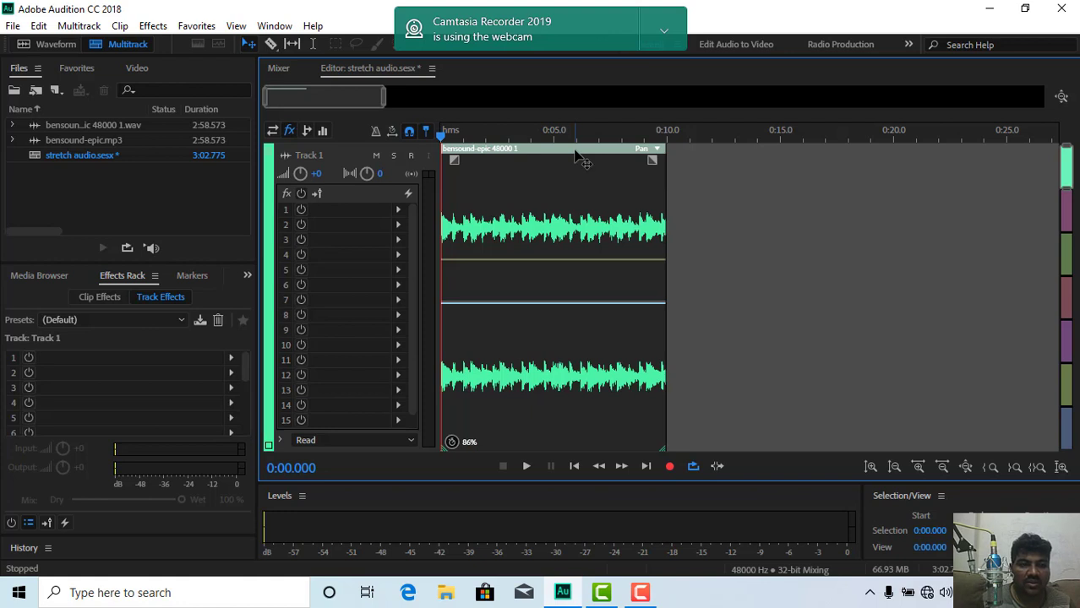
key("Delete")
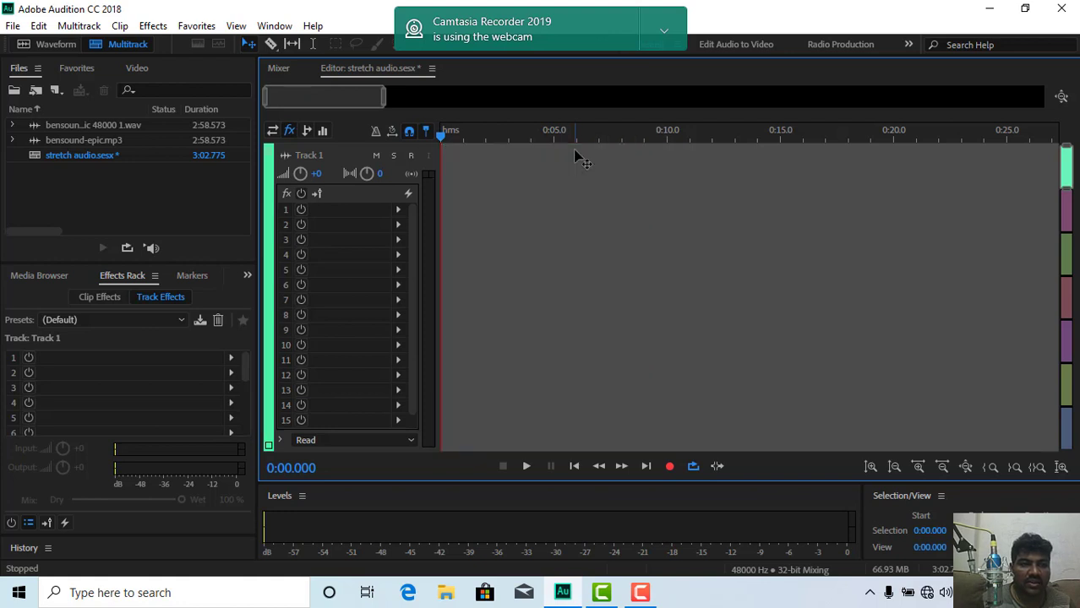
left_click(671, 467)
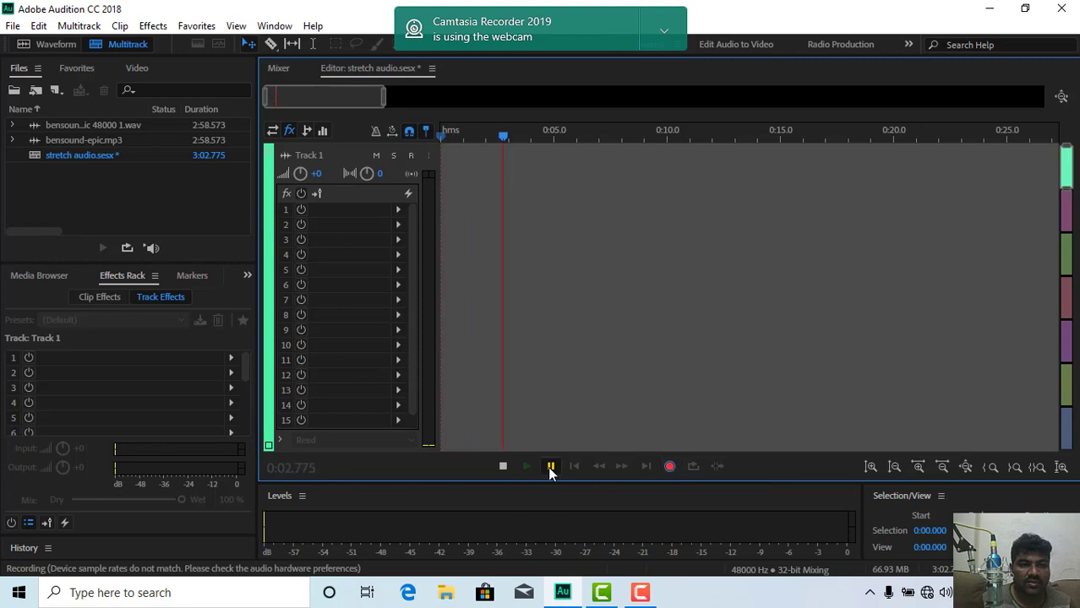
Switch from the multitrack session to the Waveform editor, agreeing to stop the recording in progress
scroll(522, 431, "down", 3)
scroll(521, 431, "up", 1)
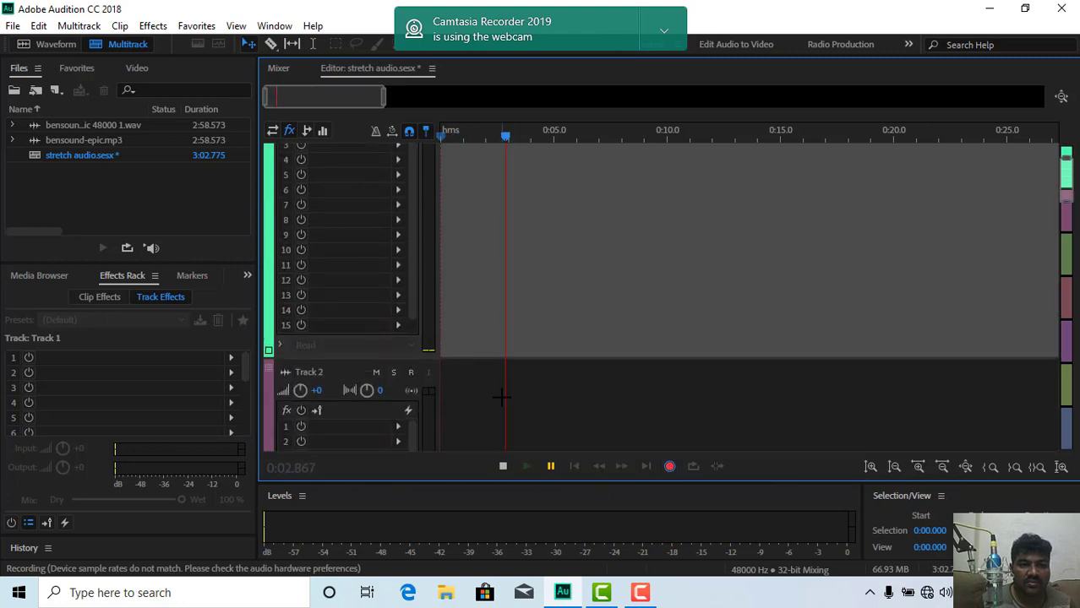
left_click(502, 397)
left_click(457, 231)
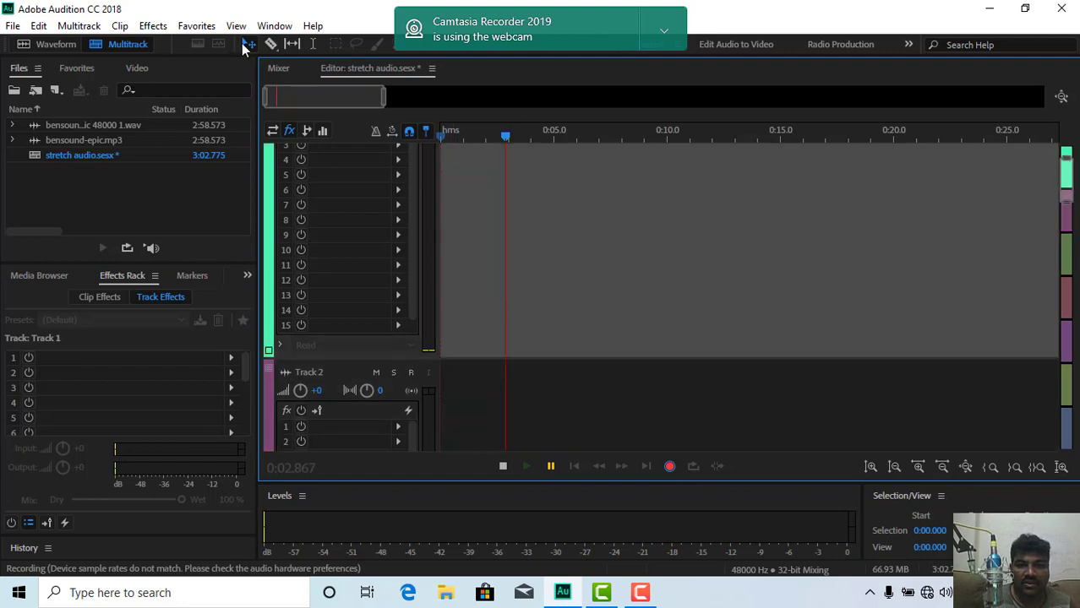
left_click(51, 44)
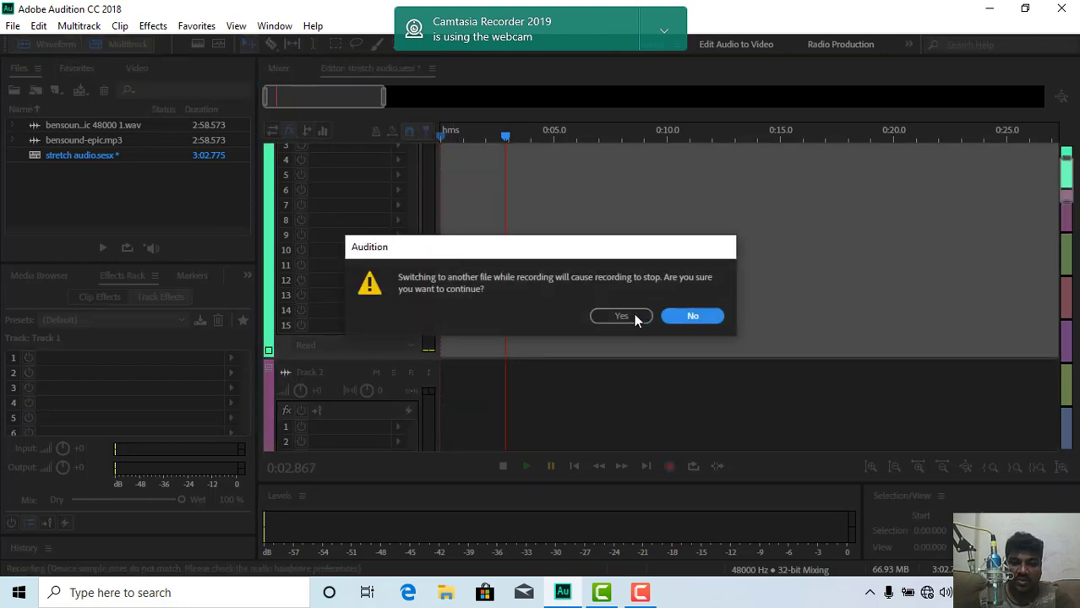
left_click(622, 318)
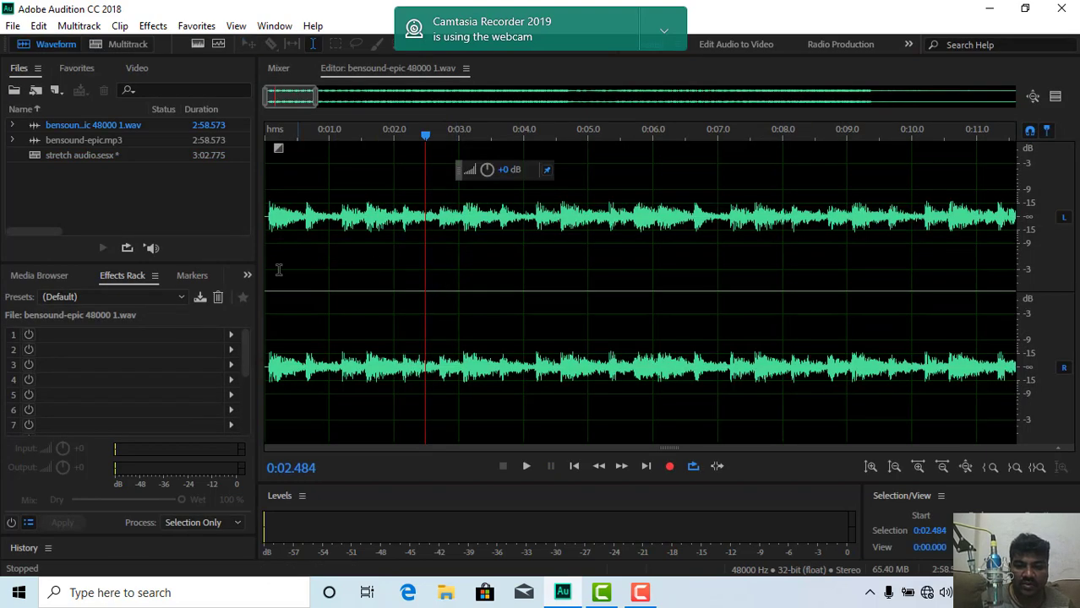
Delete all audio in bensound-epic 48000 1.wav and record about 7.9 seconds of speech in its place
key("ctrl+a")
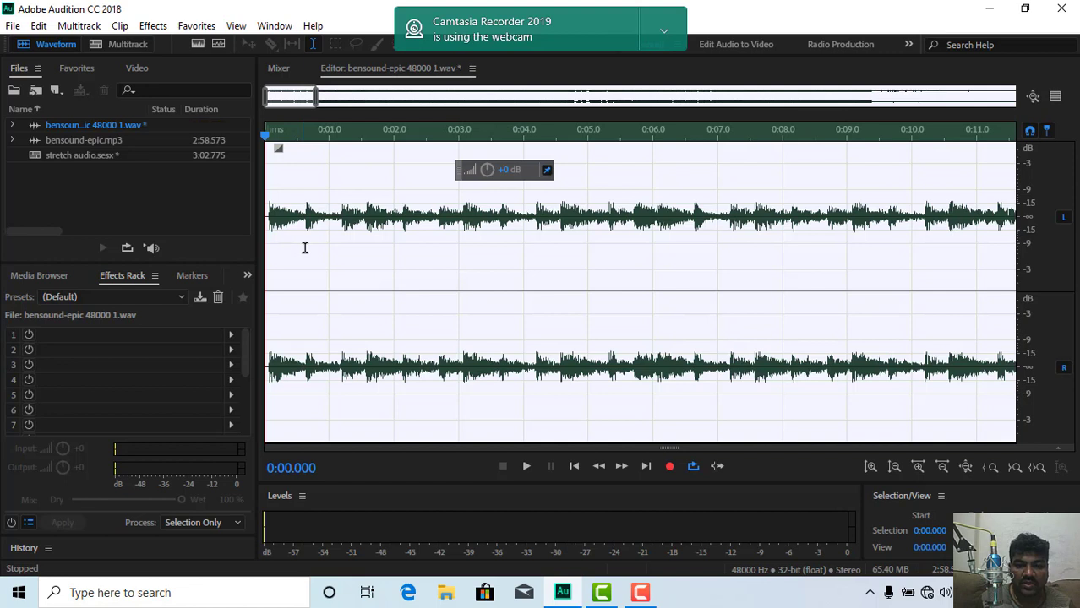
key("Delete")
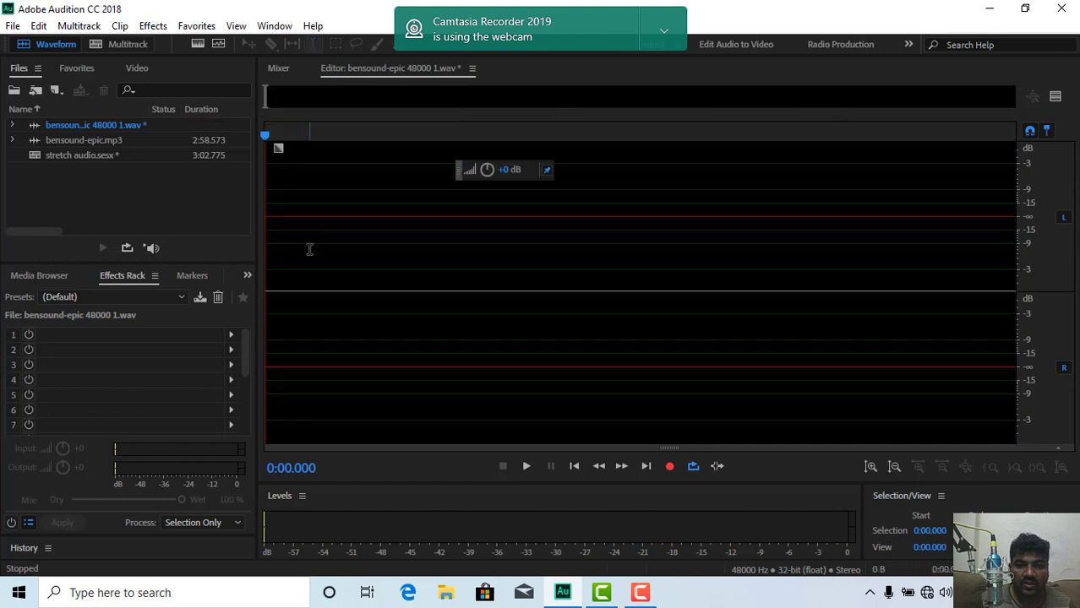
left_click(670, 467)
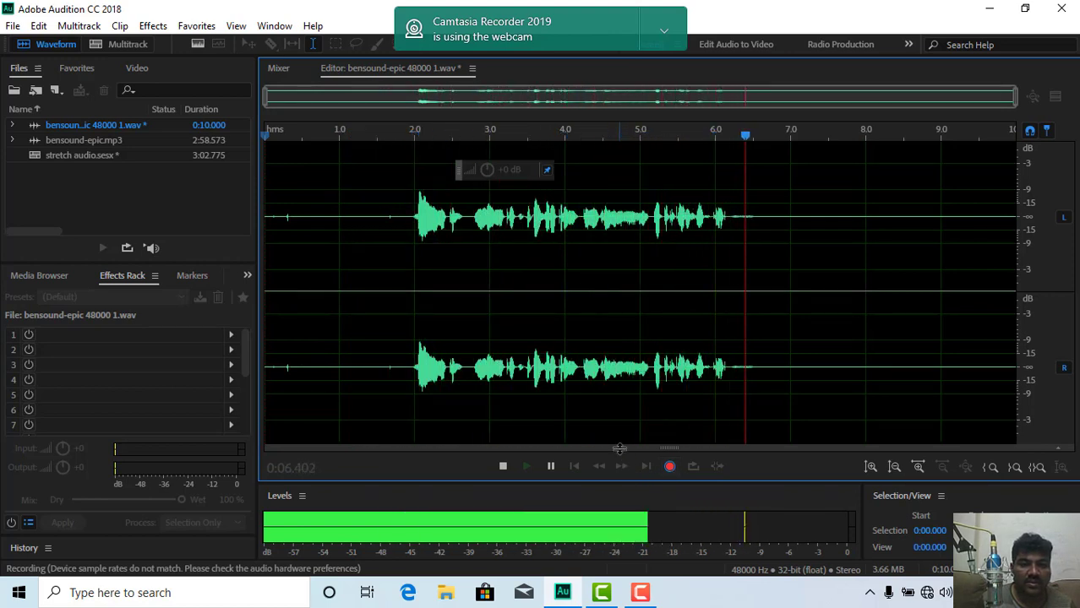
key("space")
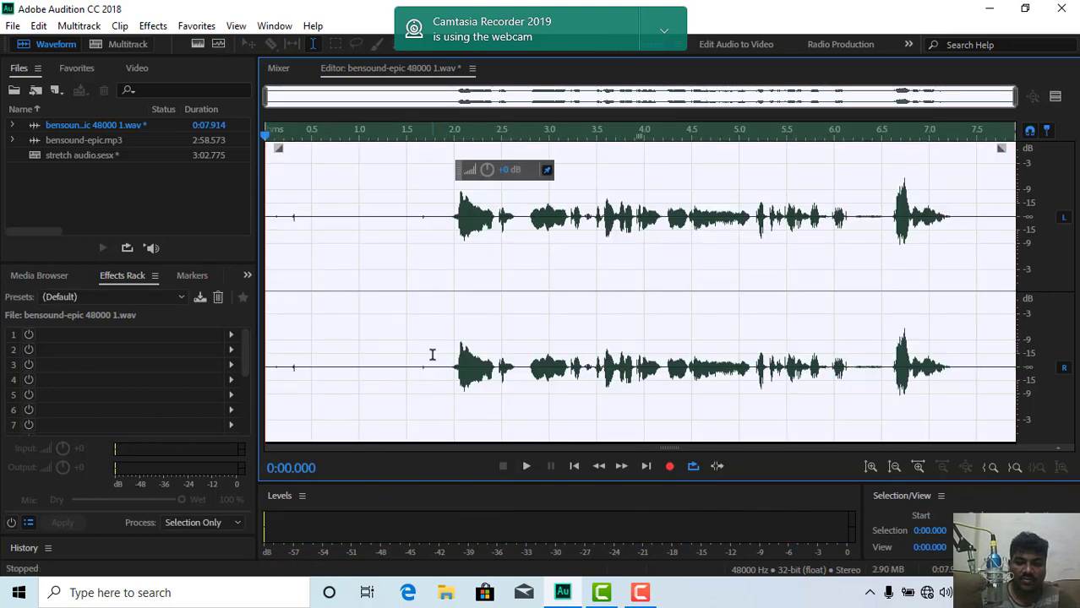
Cut the recorded speech from 0:01.768 to about 0:07.5 and place the remaining file on Track 1 of the multitrack session
left_click_drag(432, 354, 982, 334)
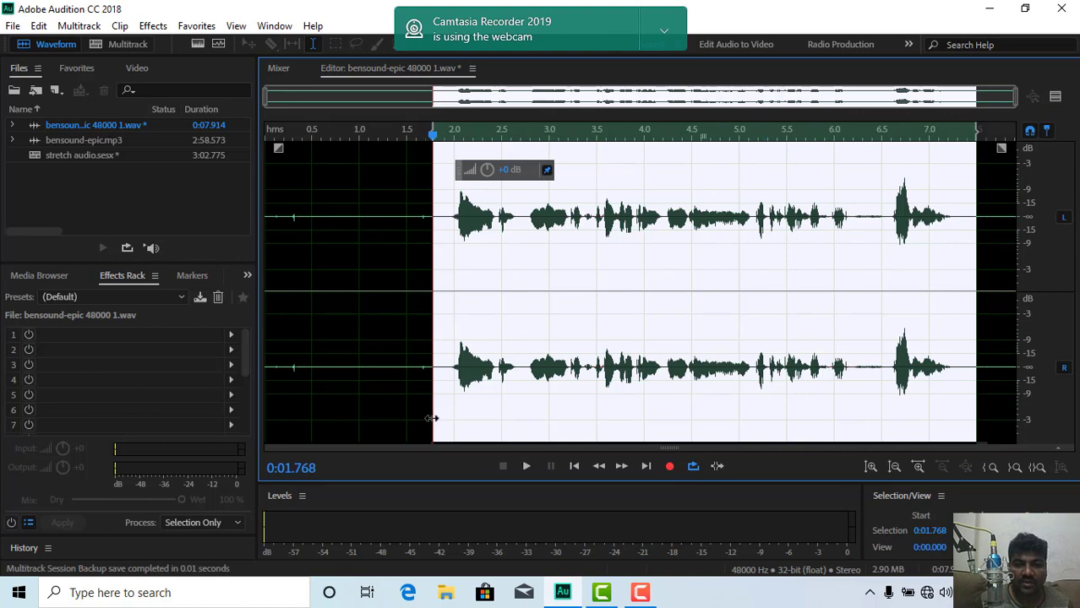
key("ctrl+x")
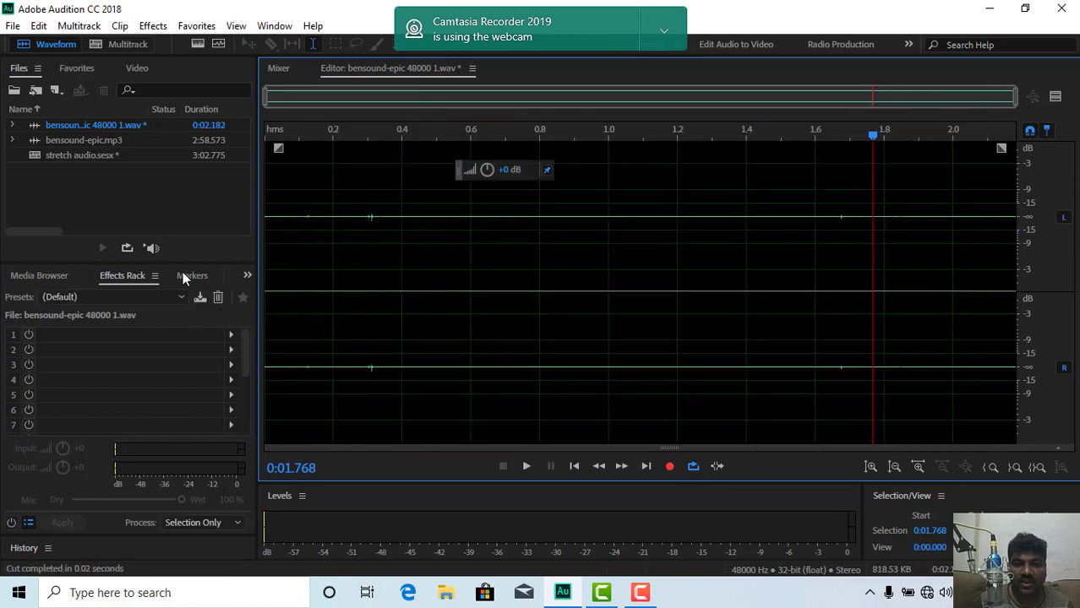
left_click(118, 44)
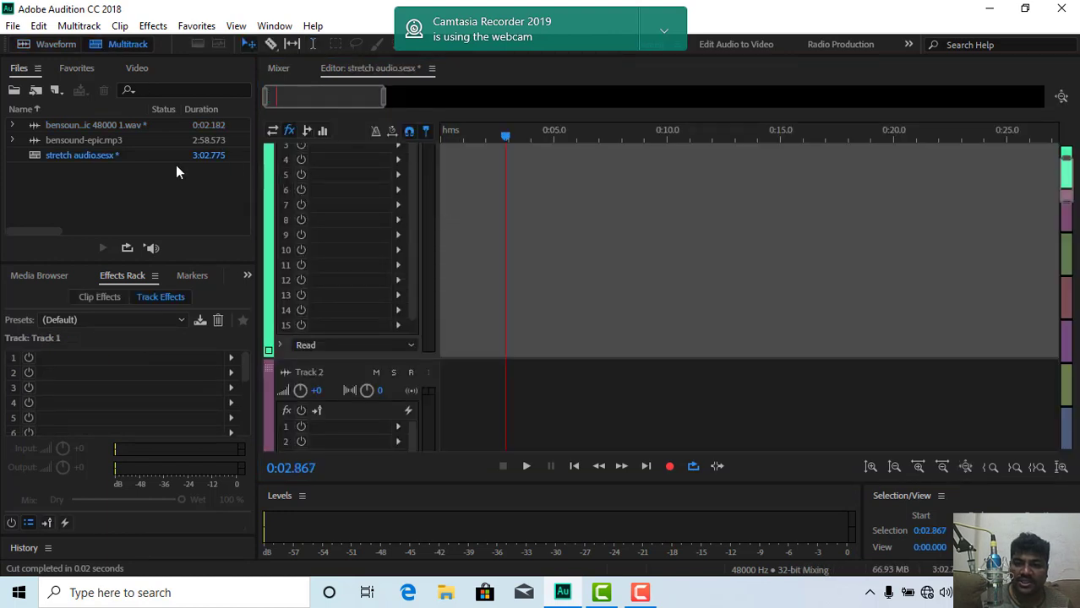
left_click_drag(70, 122, 478, 260)
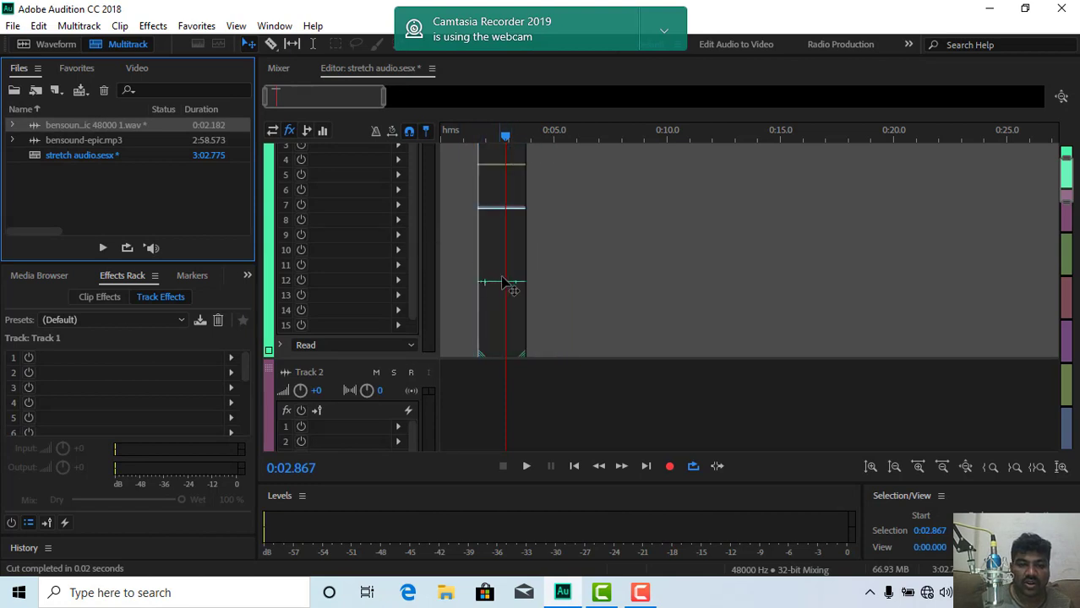
Play the session from 0:00.698, just before the Track 1 clip, and stop at 0:01.898
left_click(514, 187)
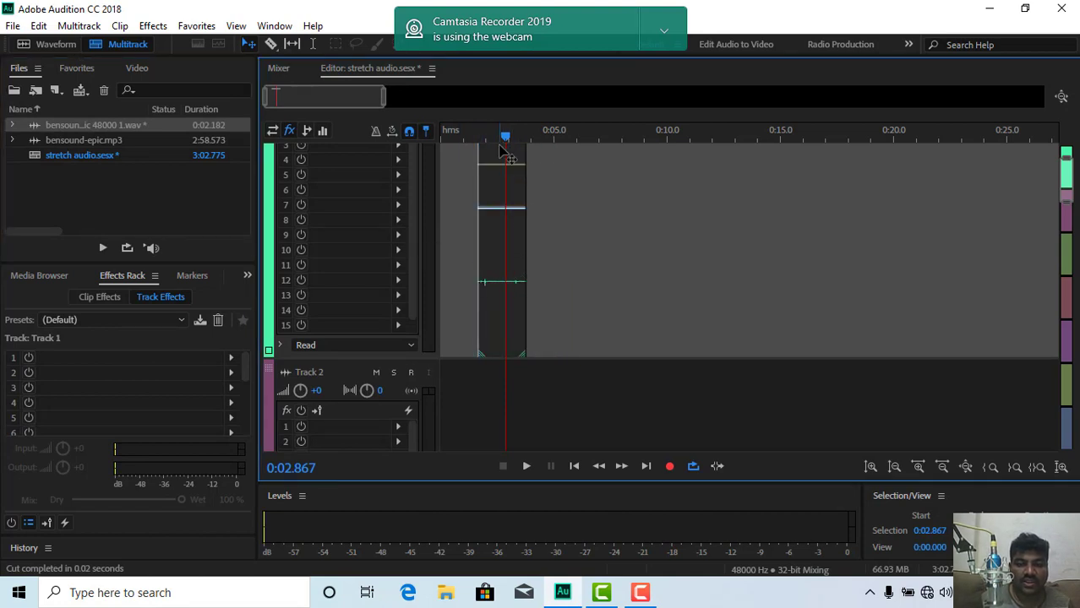
left_click_drag(507, 137, 457, 137)
key("space")
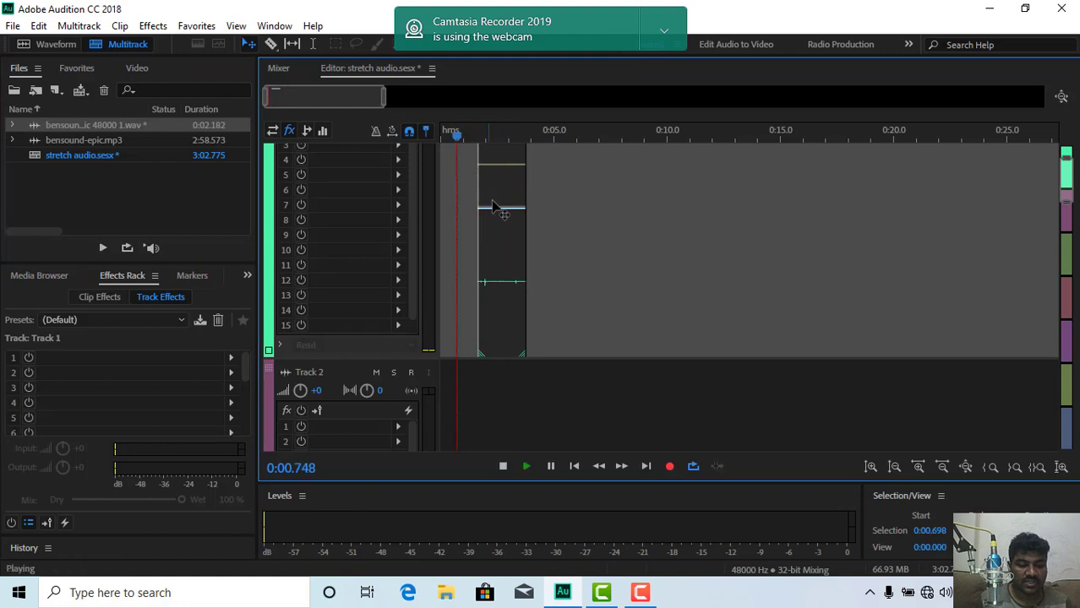
key("space")
scroll(514, 260, "up", 3)
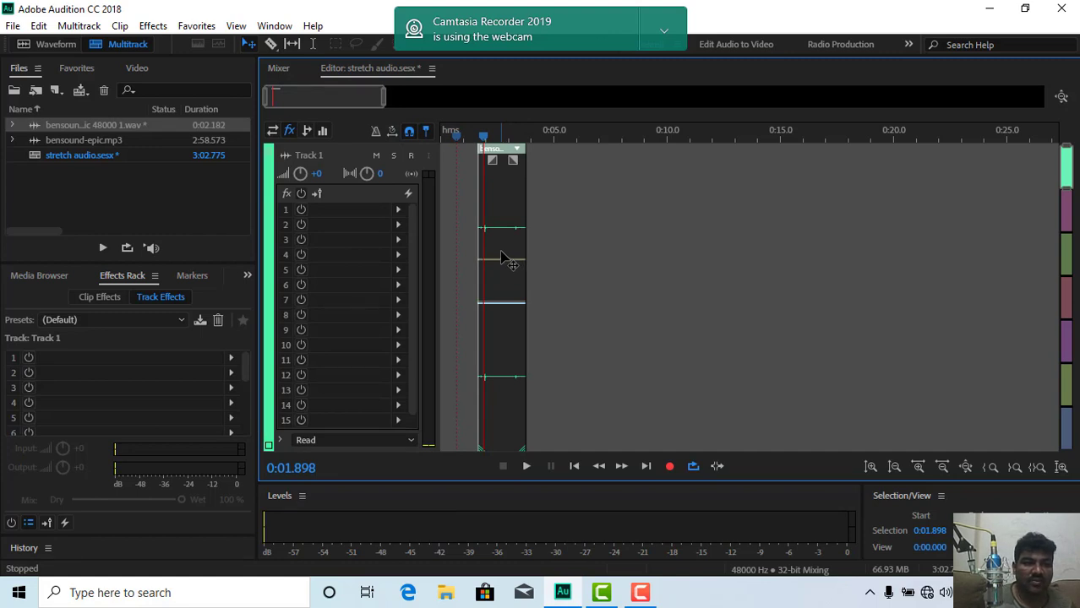
Undo placing the clip on Track 1, return to the Waveform editor, and undo the cut of the recorded speech
left_click(500, 258)
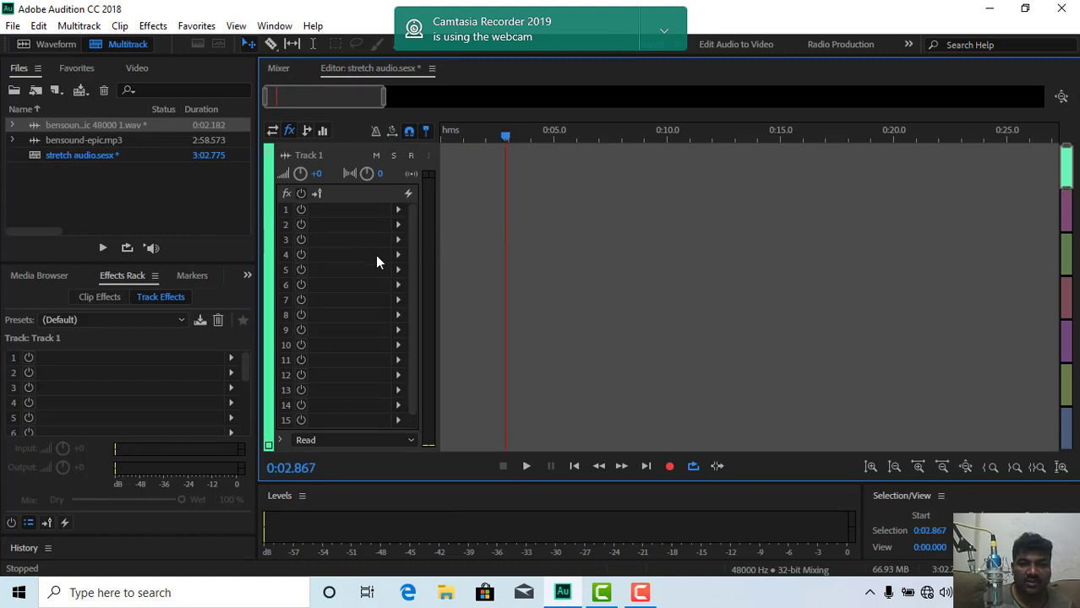
left_click(56, 44)
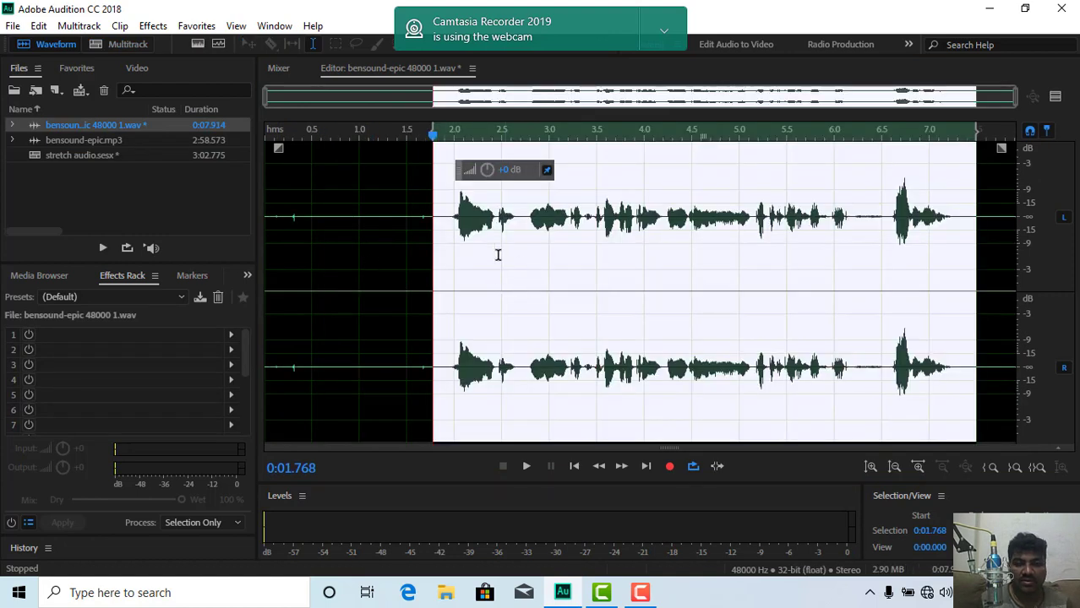
Start exporting the recorded waveform as a file, replacing the suggested file name with audio.wav
left_click(12, 27)
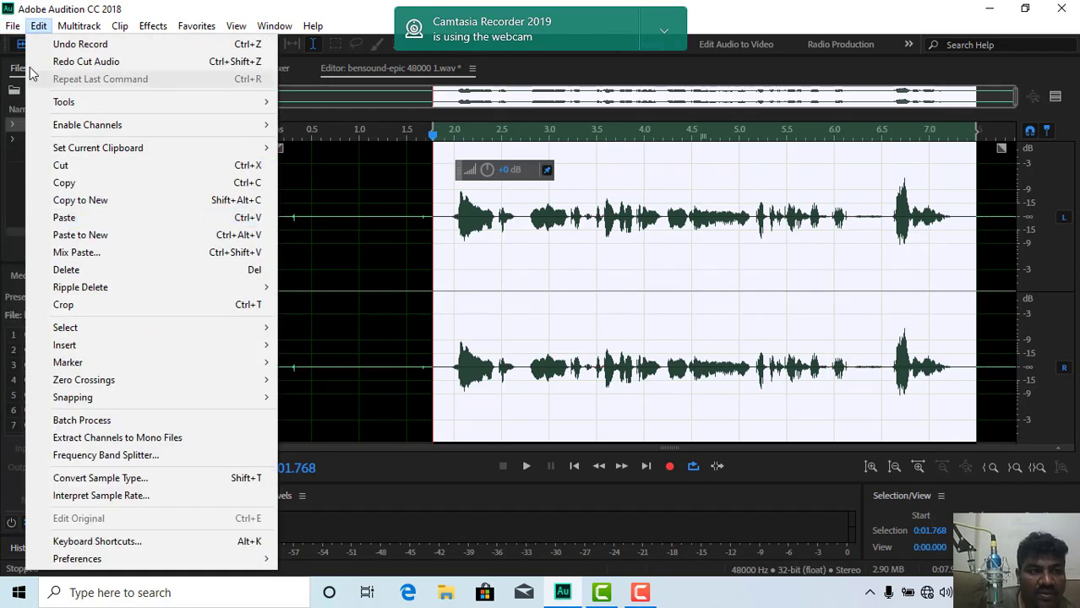
mouse_move(215, 328)
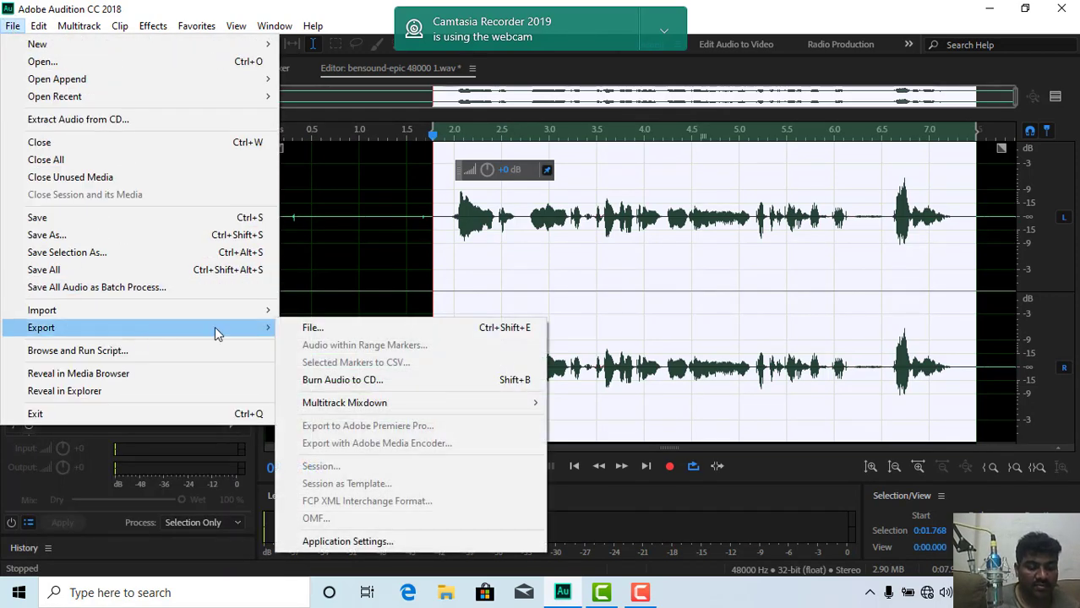
left_click(312, 328)
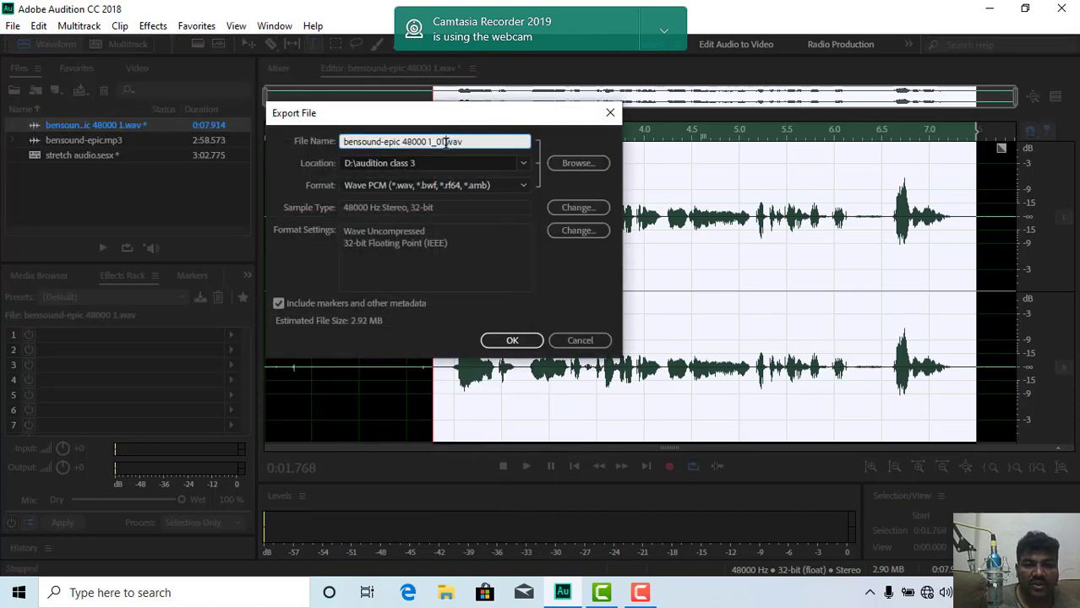
key("BackSpace")
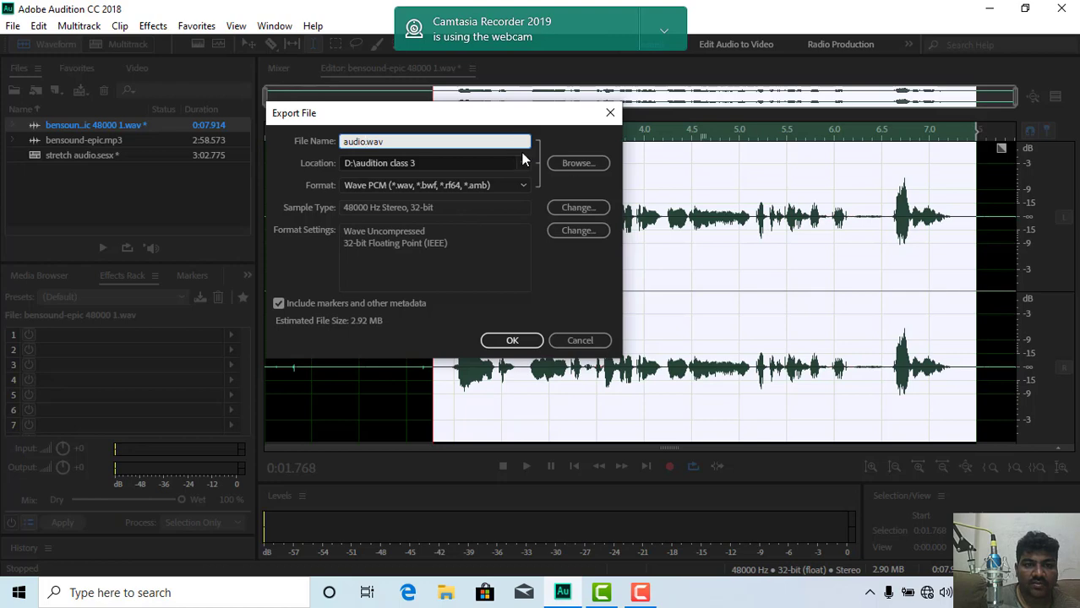
Create a folder named audition class 6 on Local Disk (D:) and open it as the export location
left_click(582, 163)
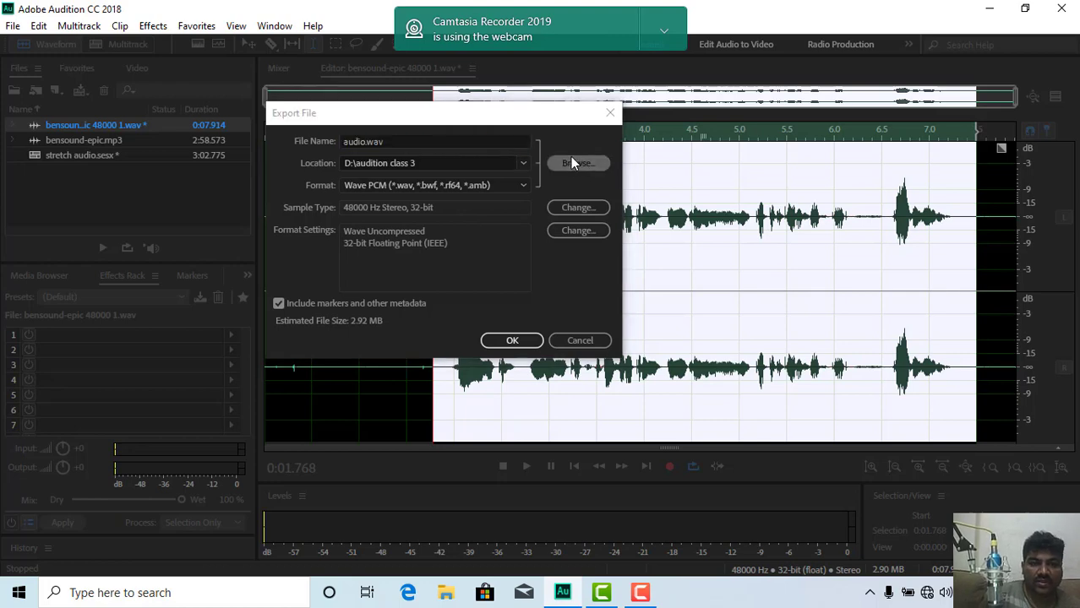
scroll(13, 255, "down", 2)
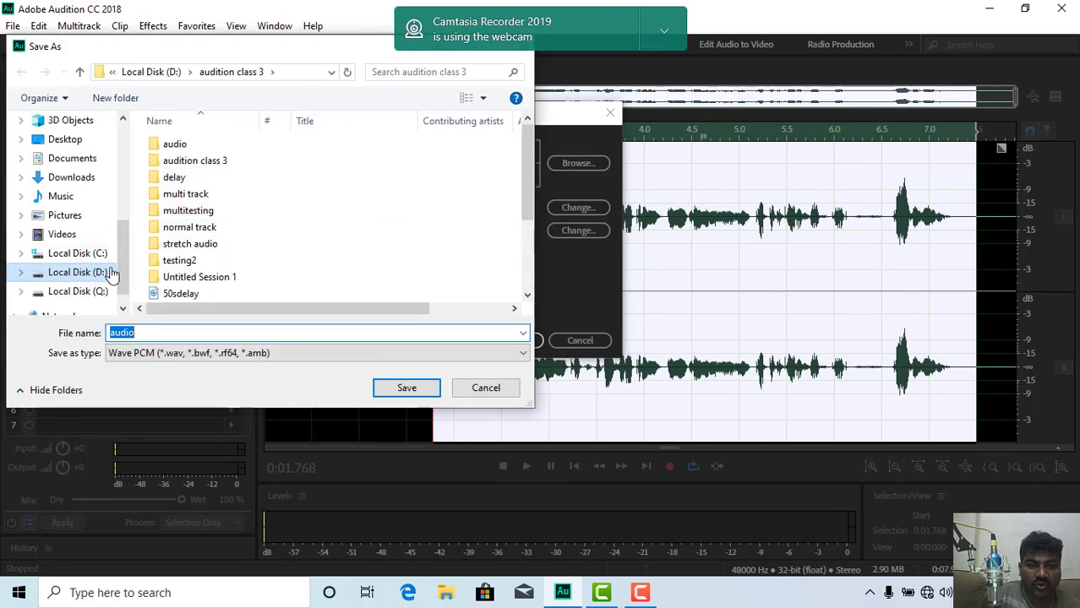
left_click(179, 74)
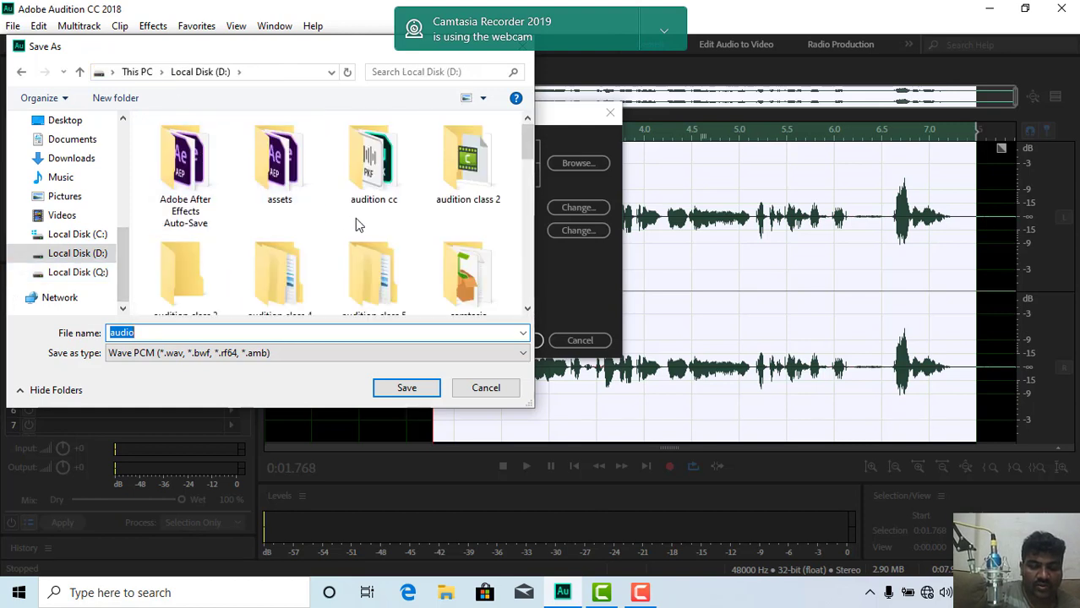
scroll(397, 221, "down", 1)
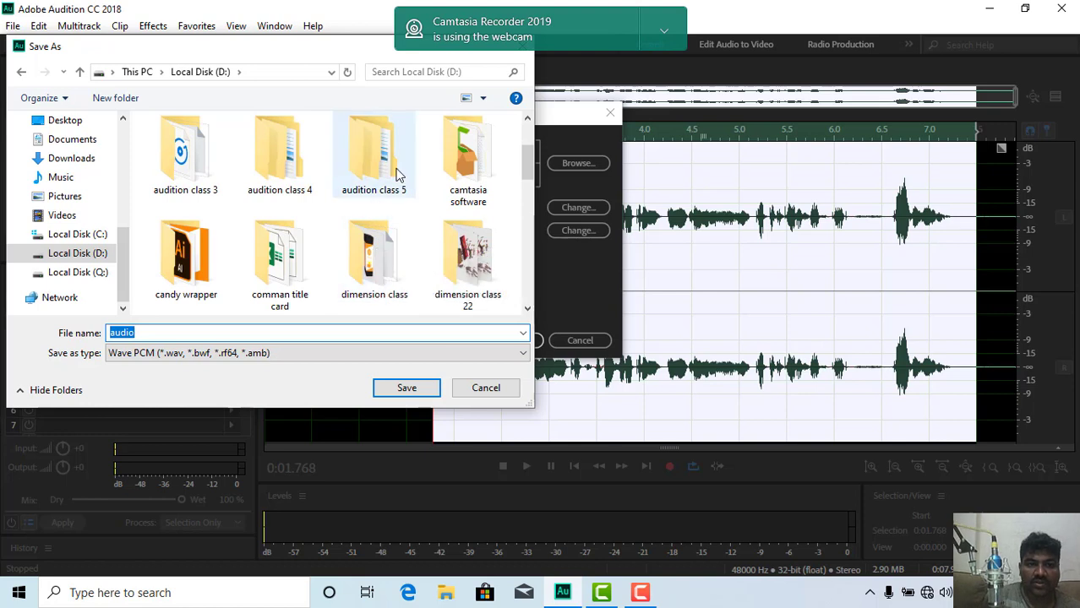
left_click(115, 98)
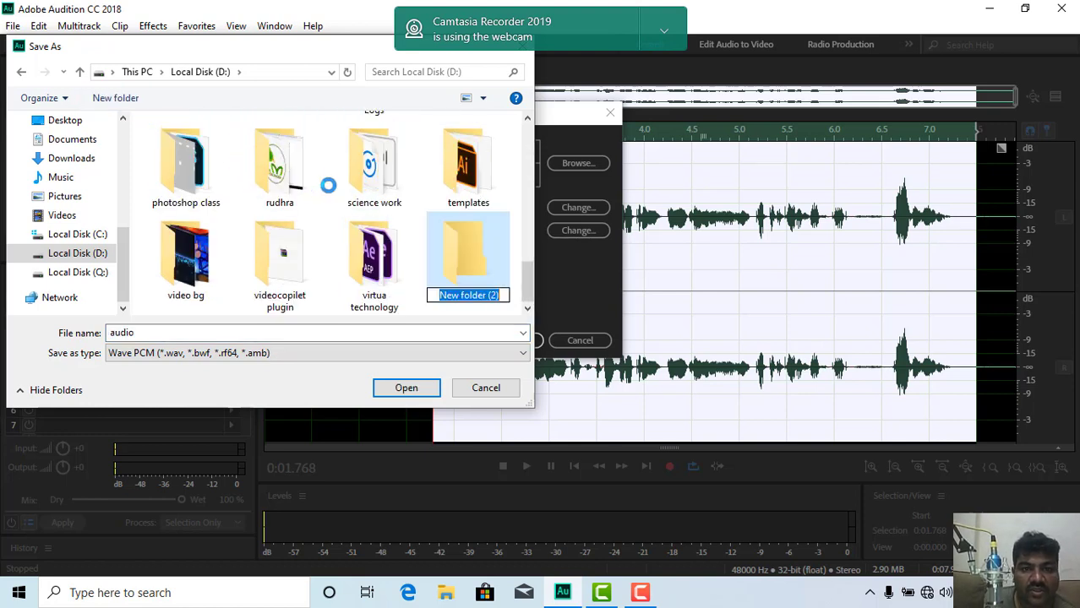
type("audi")
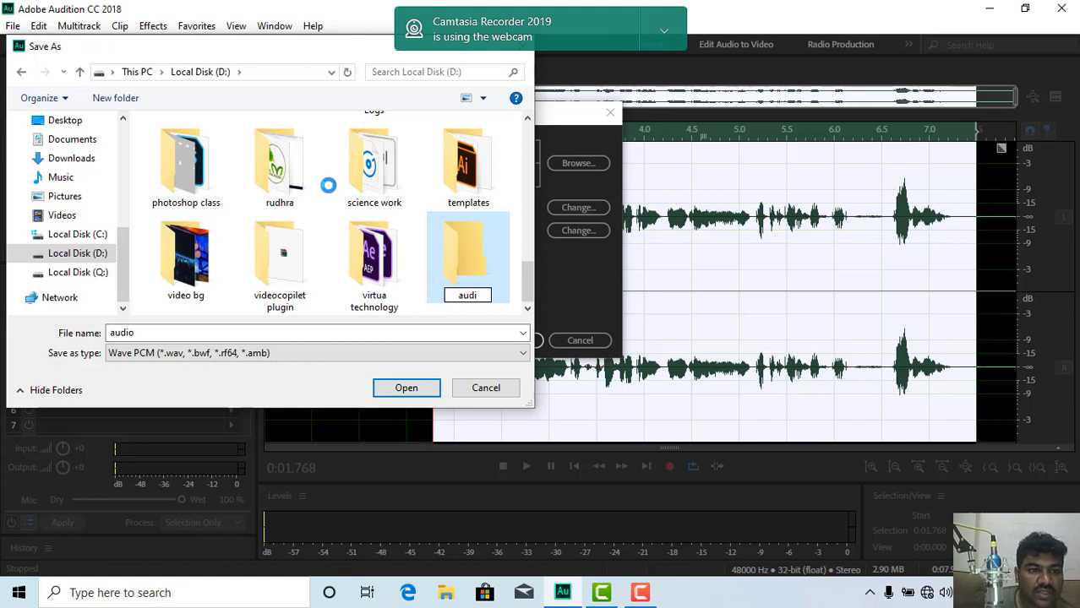
type("tion ")
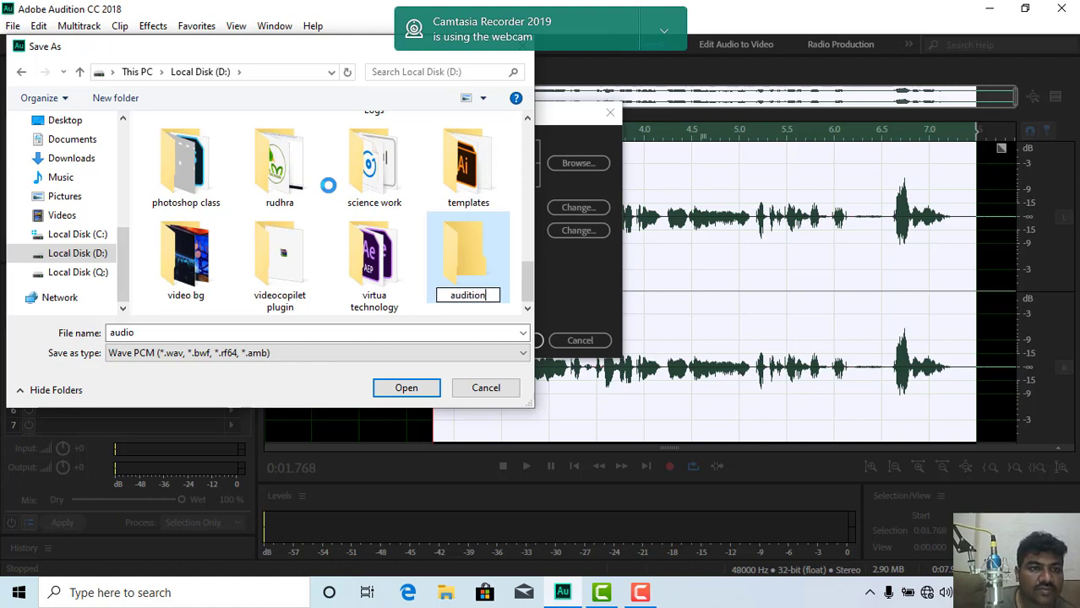
type("c")
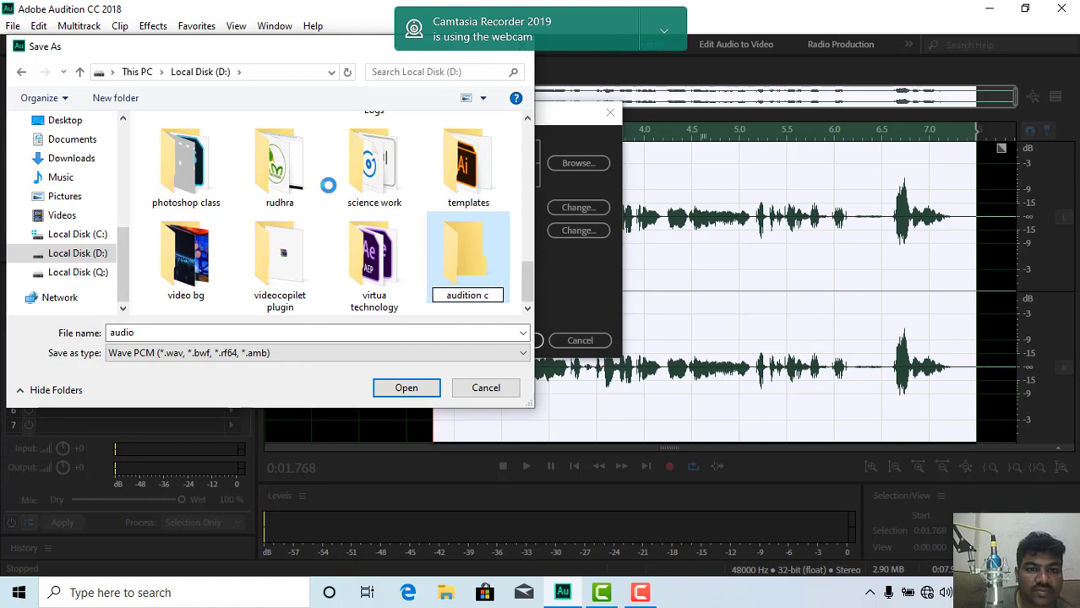
type("lass")
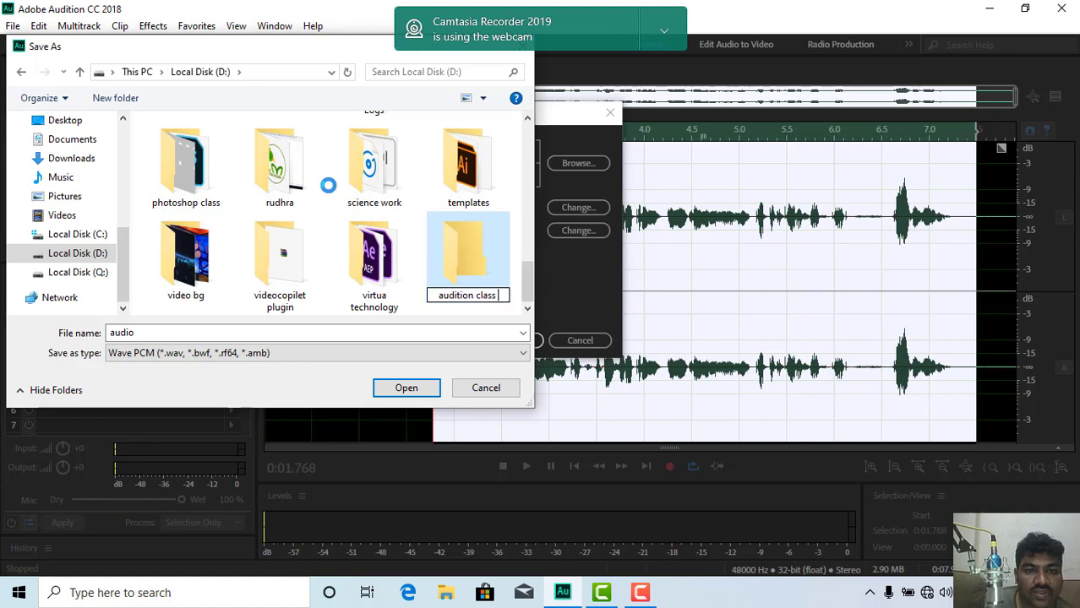
type(" 6")
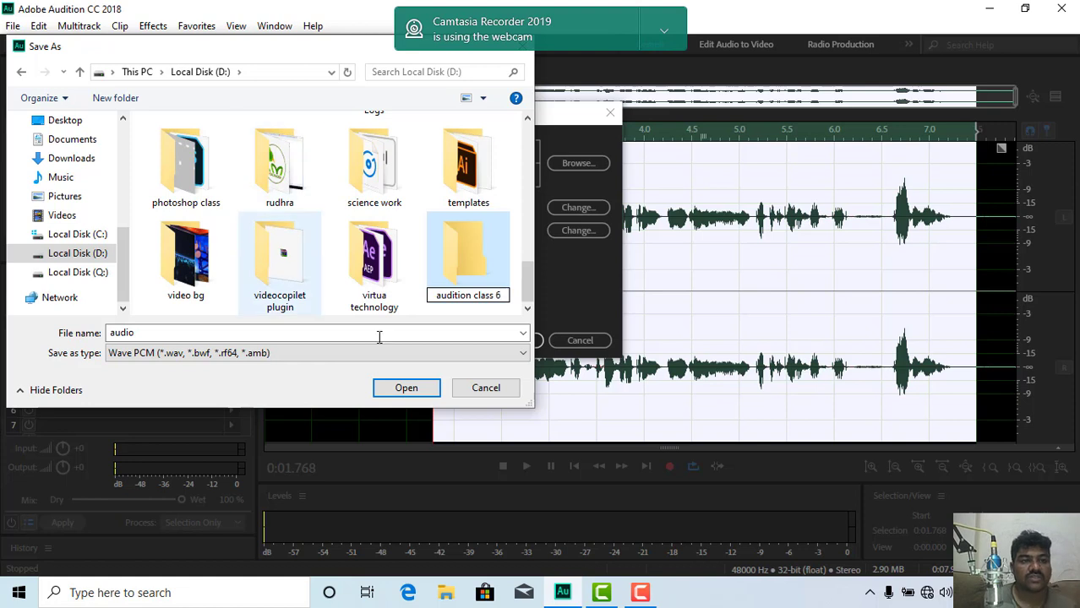
double_click(466, 265)
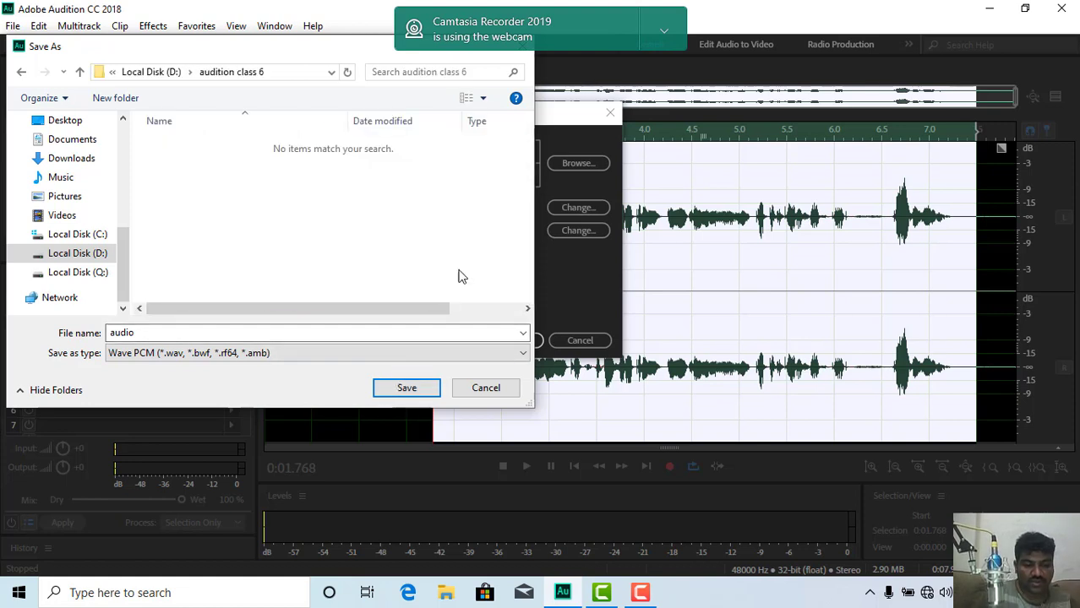
Rename the export file as audio rec and export it in Wave PCM format to D:\audition class 6
double_click(221, 334)
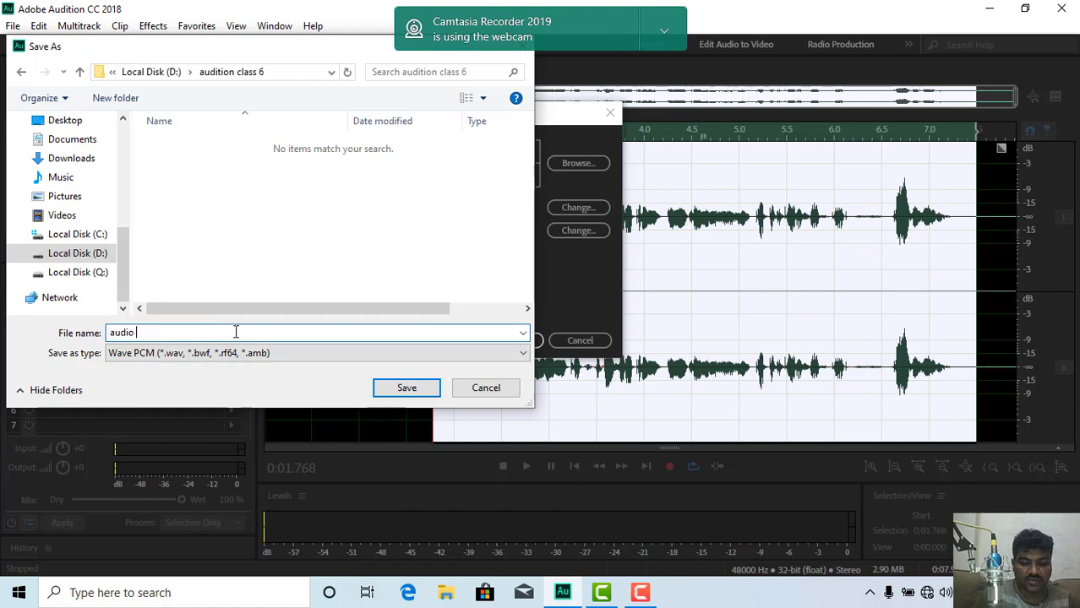
type("audio rec")
left_click(402, 388)
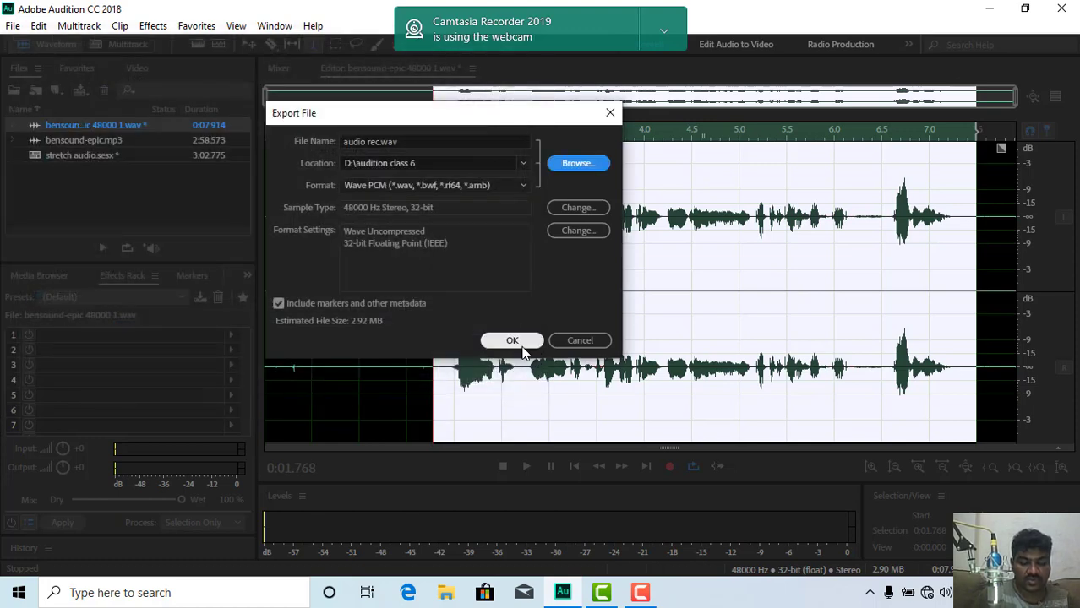
left_click(522, 342)
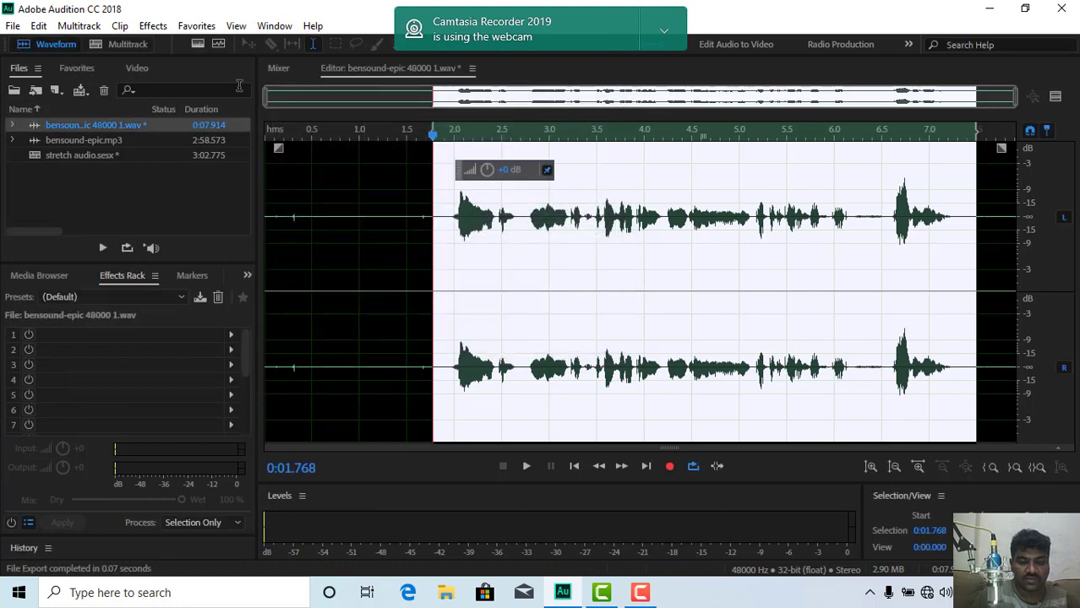
Switch to the multitrack session and import audio rec from the audition class 6 folder on Local Disk (D:)
left_click(136, 44)
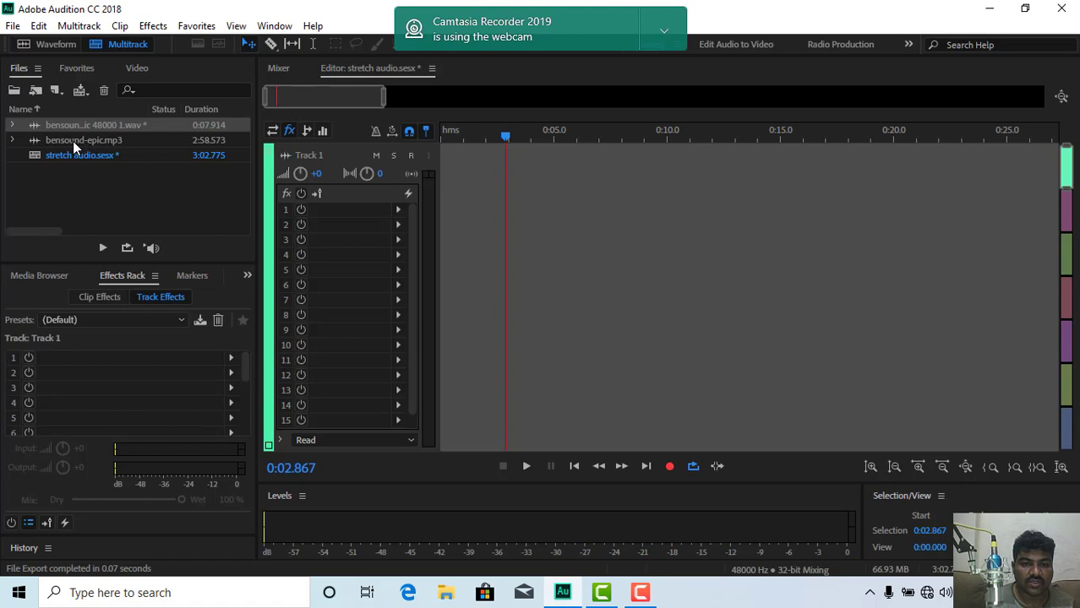
left_click(51, 185)
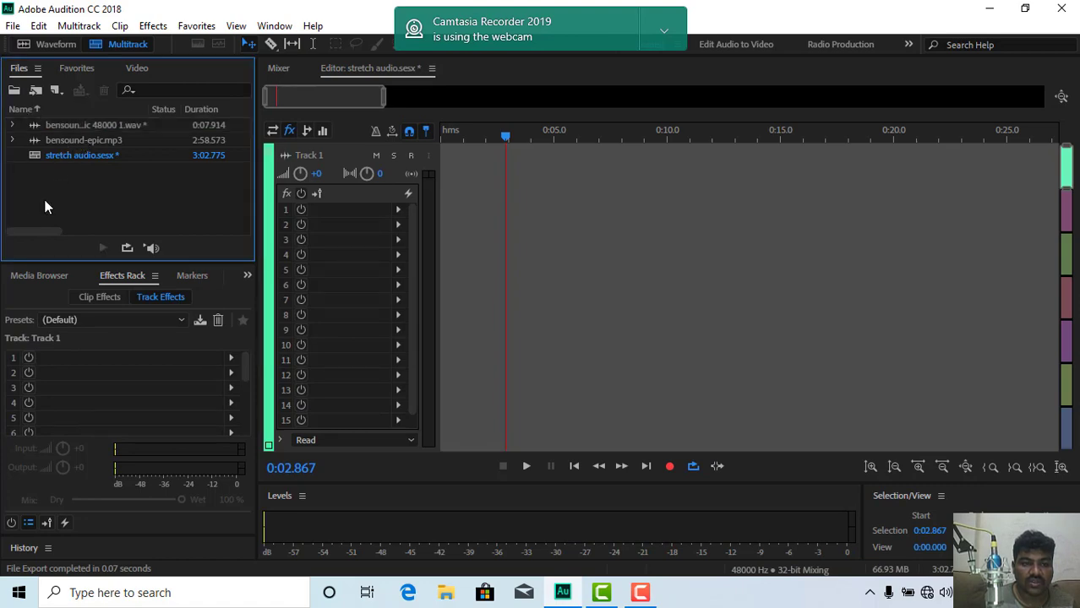
right_click(46, 203)
left_click(98, 247)
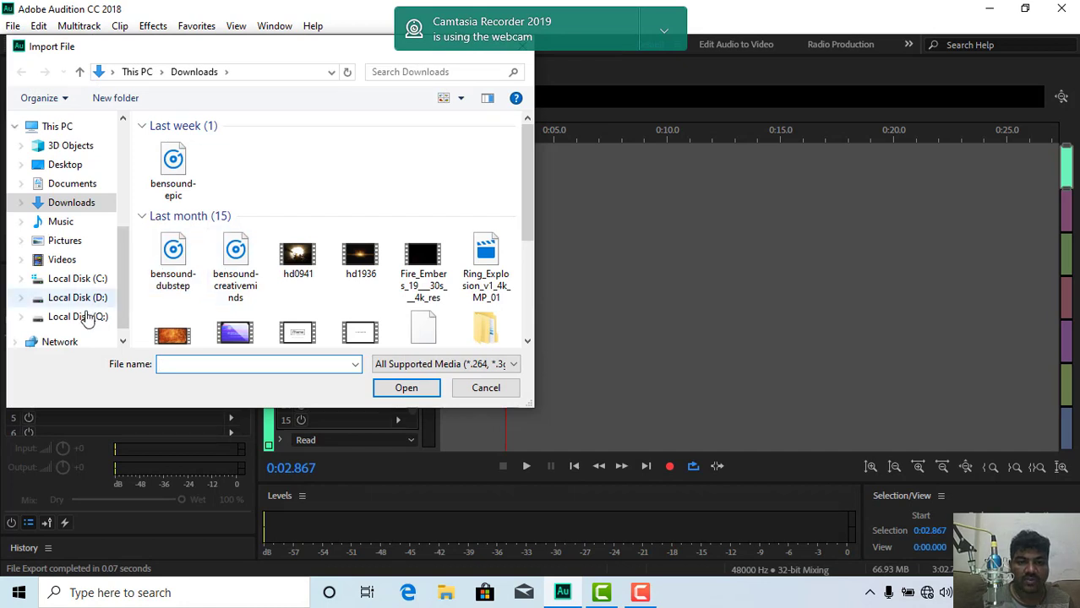
left_click(86, 299)
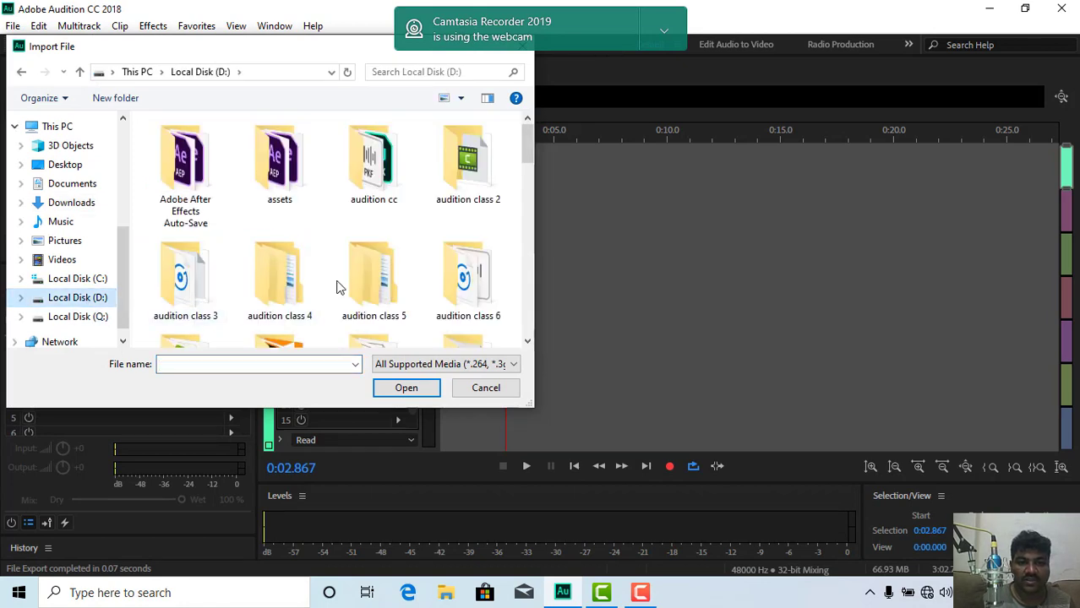
scroll(358, 264, "down", 1)
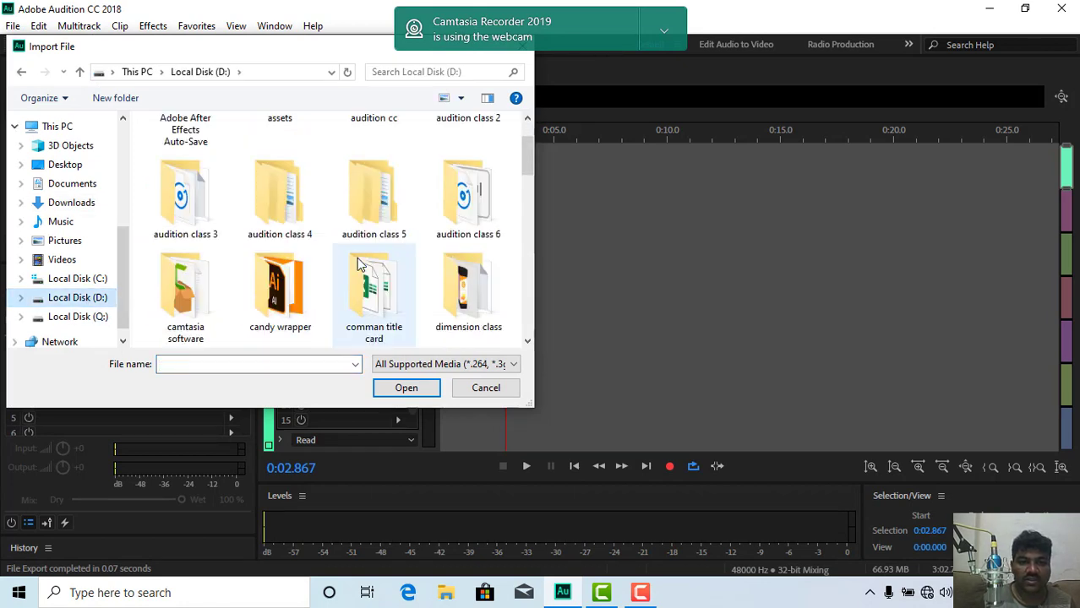
double_click(469, 196)
left_click(187, 145)
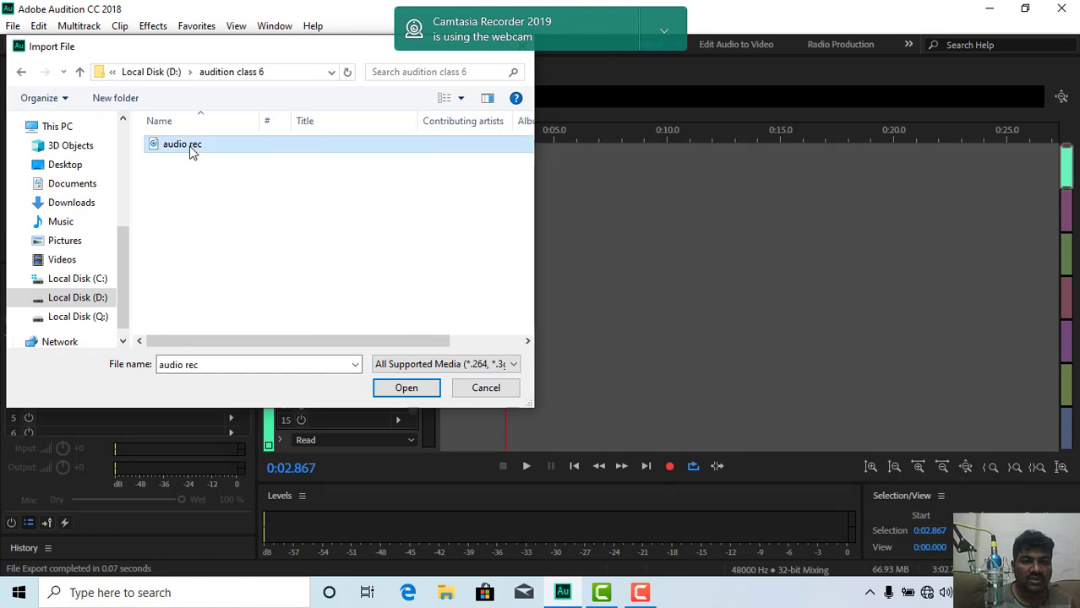
left_click(399, 393)
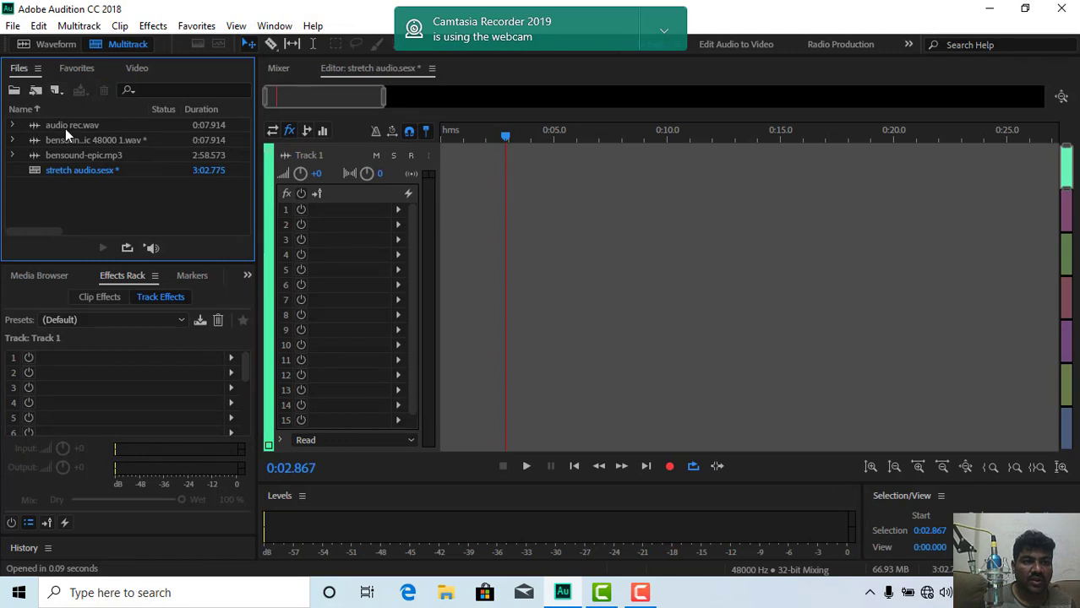
Place audio rec.wav at the start of Track 1 and briefly play it from about 0:01.5
left_click_drag(65, 127, 470, 263)
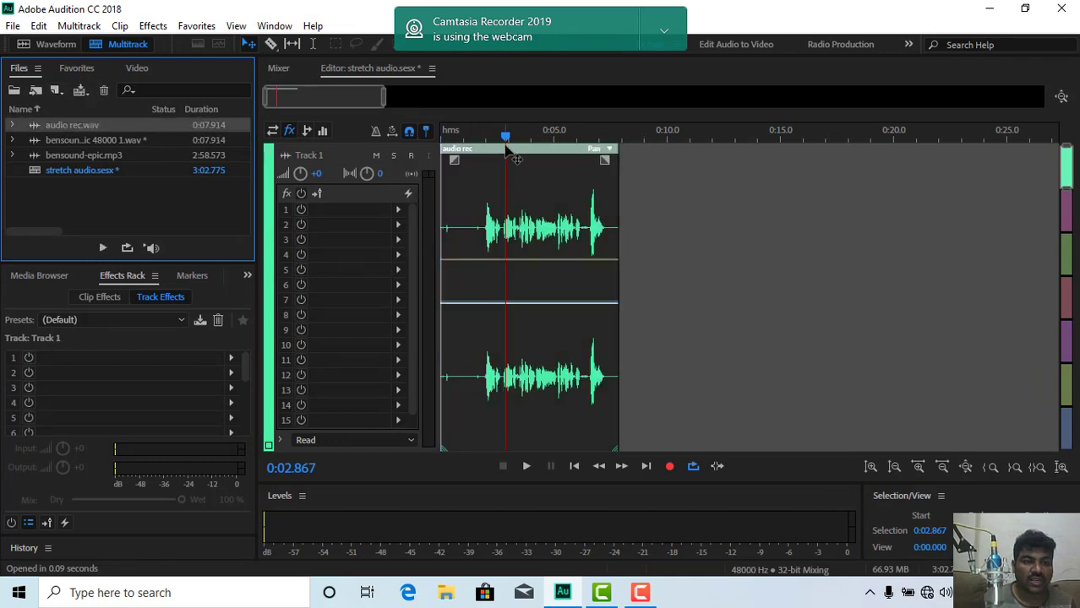
left_click_drag(507, 150, 475, 137)
key("space")
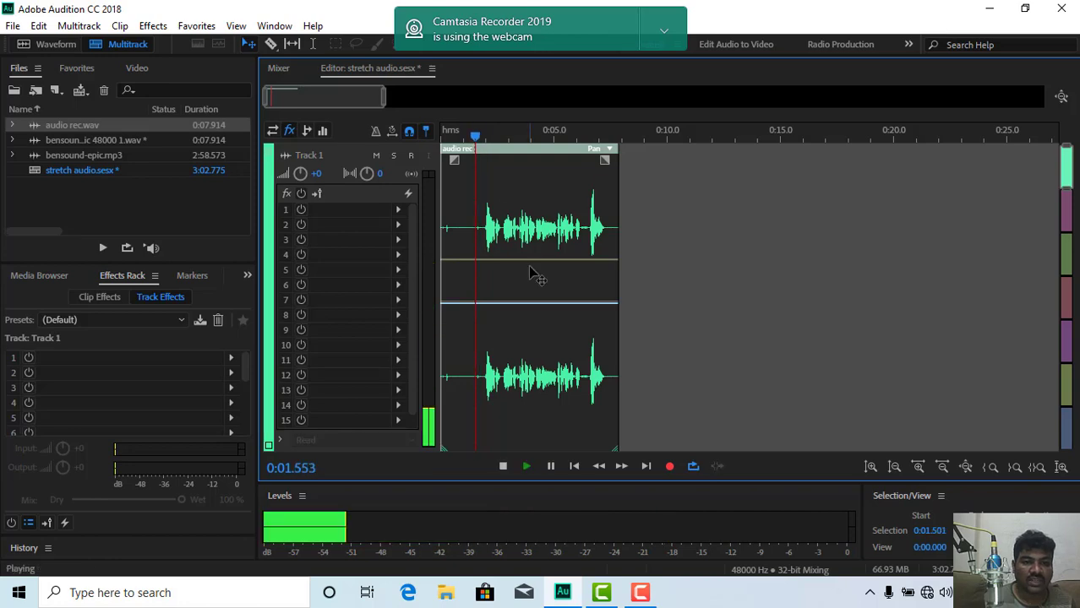
key("space")
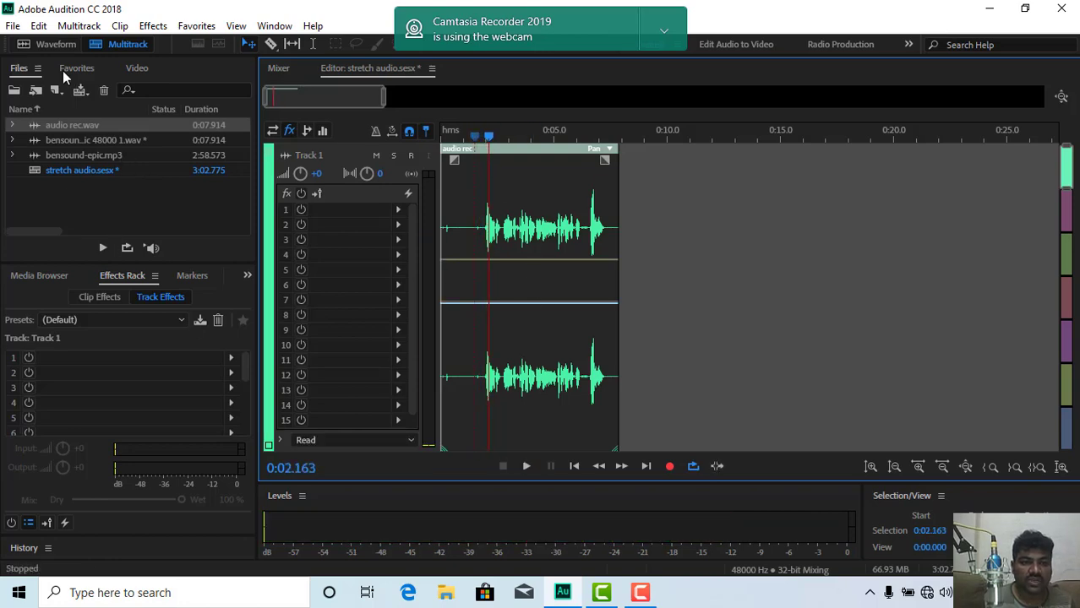
Set the default audio hardware output to Speakers / Headphones (Realtek High Definition Audio)
left_click(39, 25)
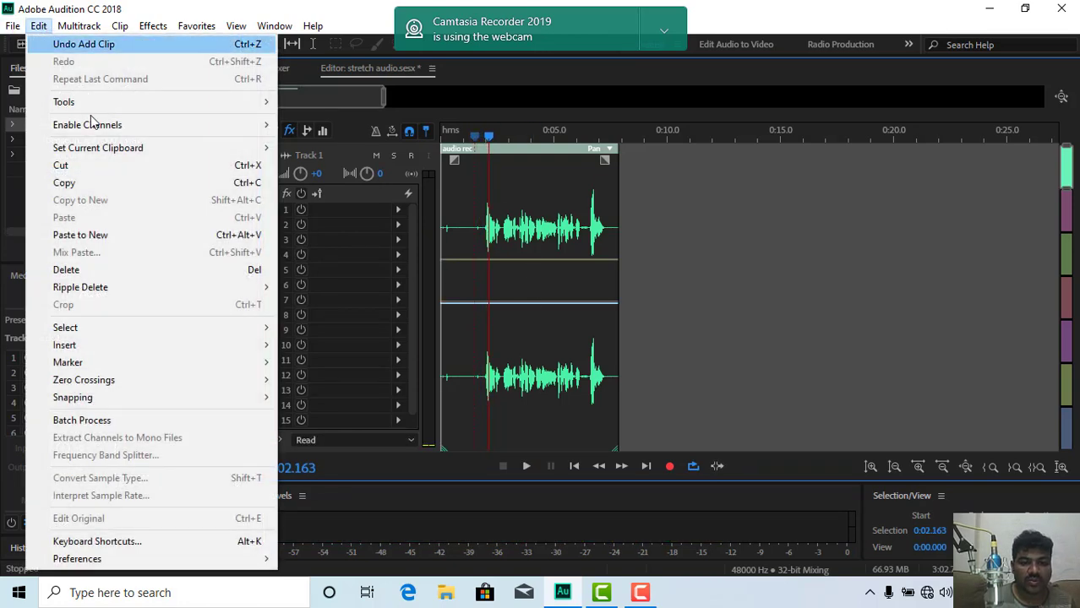
mouse_move(125, 561)
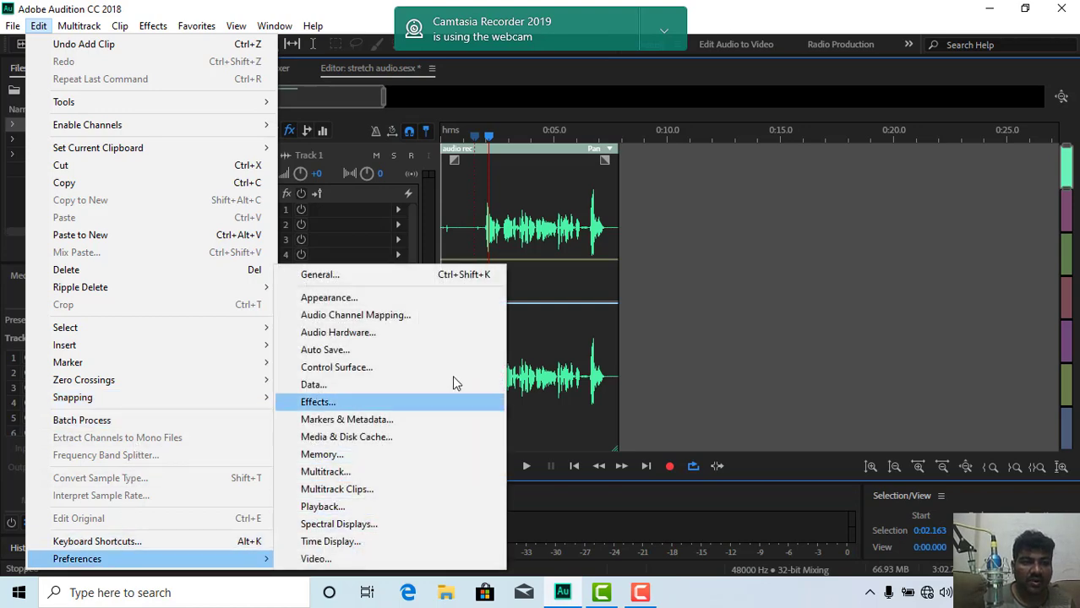
left_click(412, 333)
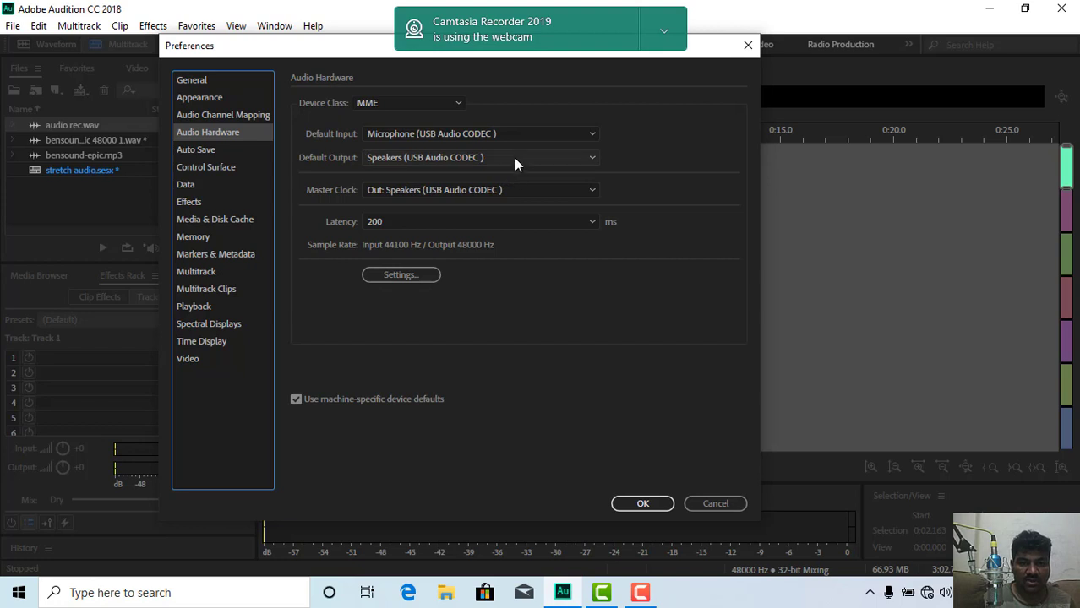
left_click(516, 159)
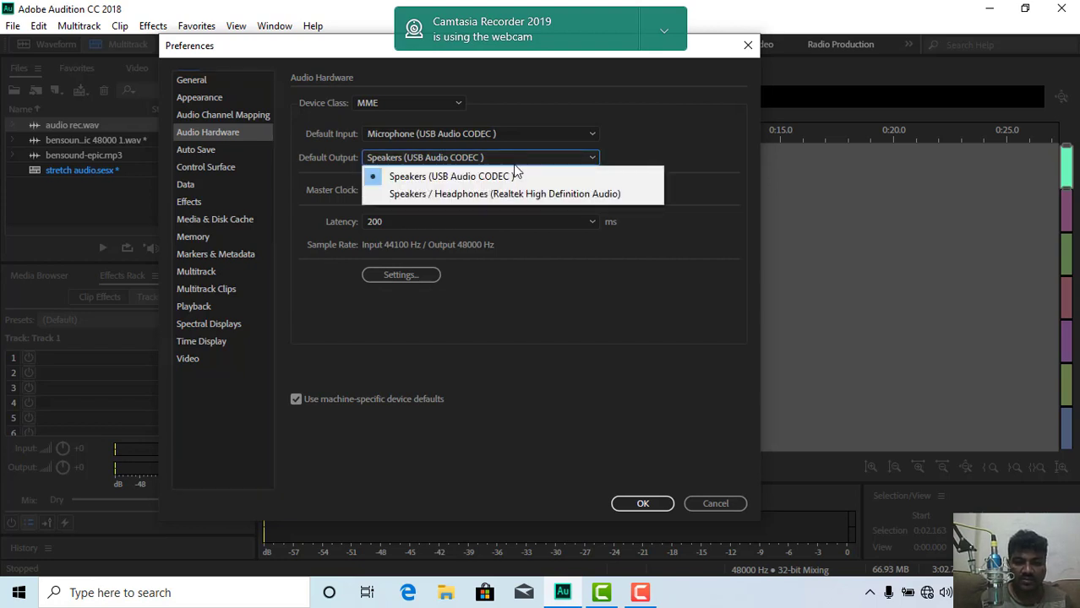
left_click(499, 194)
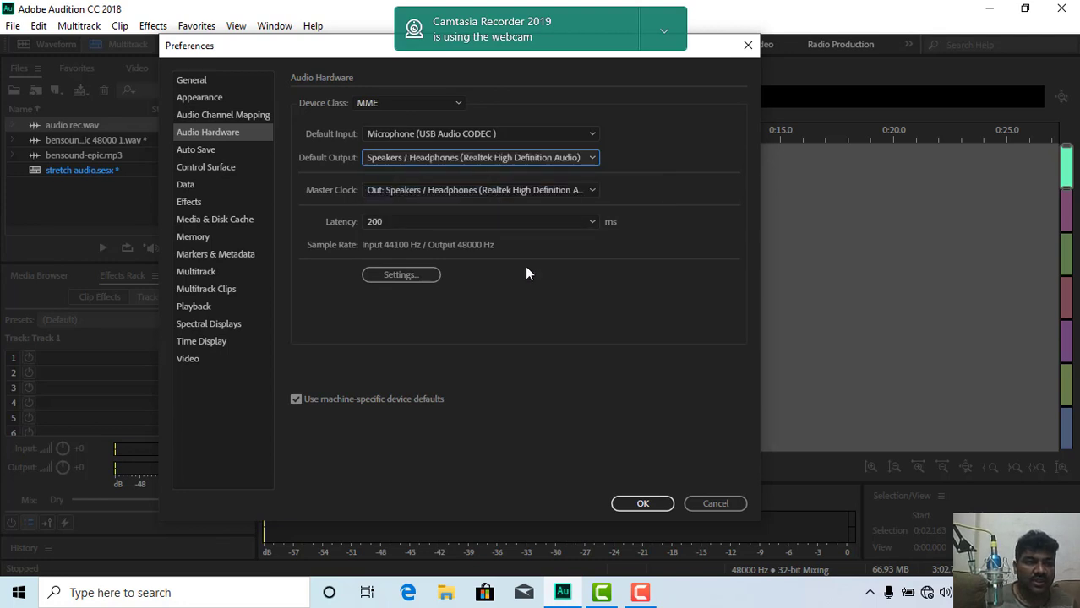
left_click(632, 503)
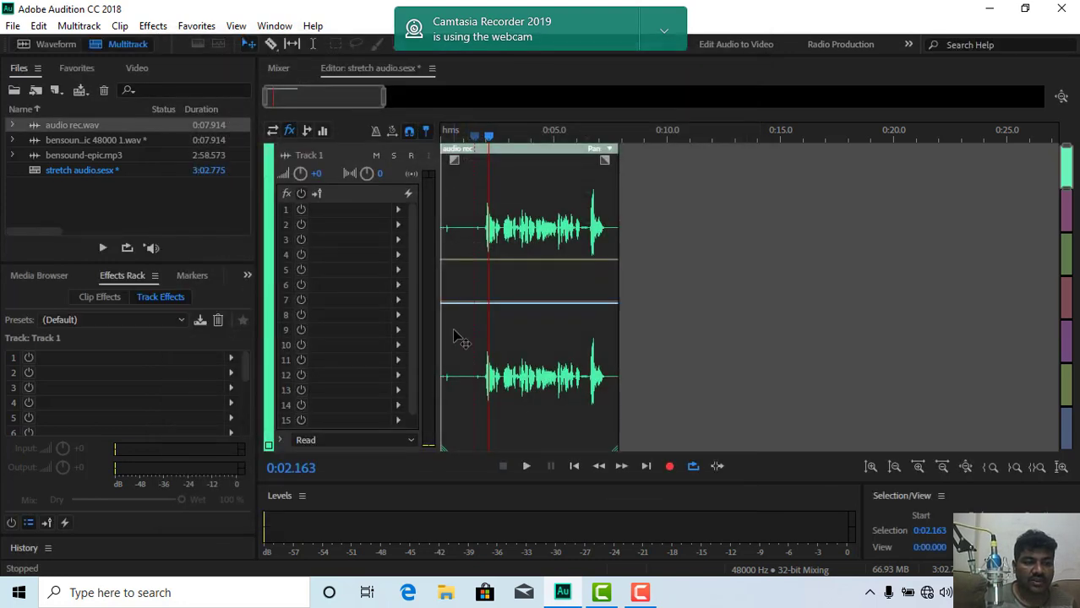
Play the audio rec clip from about 0:01.4 and stop near its end
left_click(473, 135)
key("space")
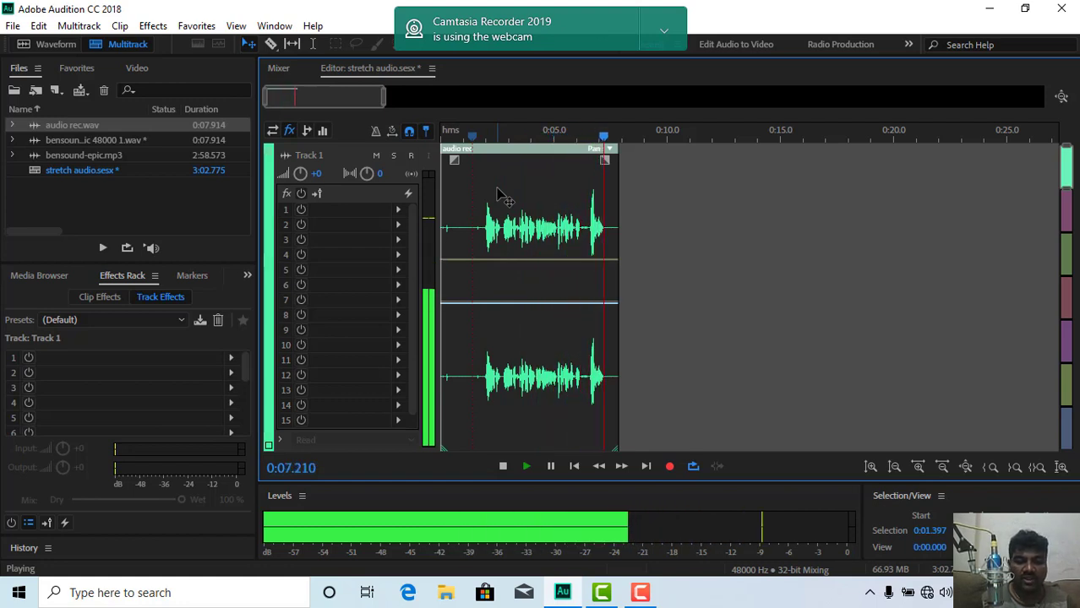
key("space")
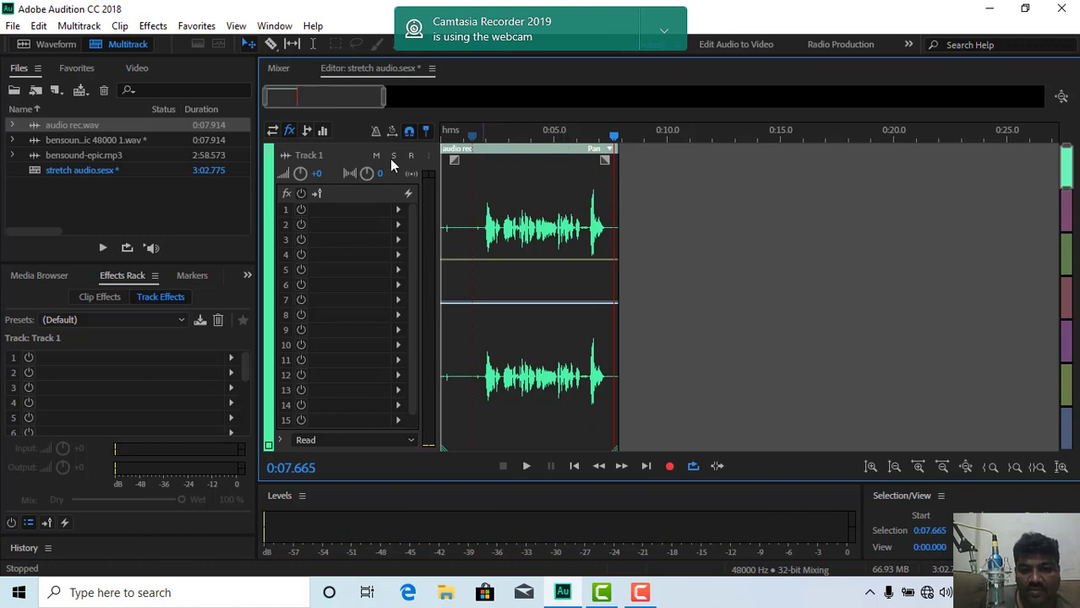
Stretch the audio rec clip in Realtime mode to about 253% and play it from about 0:03.2
right_click(611, 180)
mouse_move(657, 534)
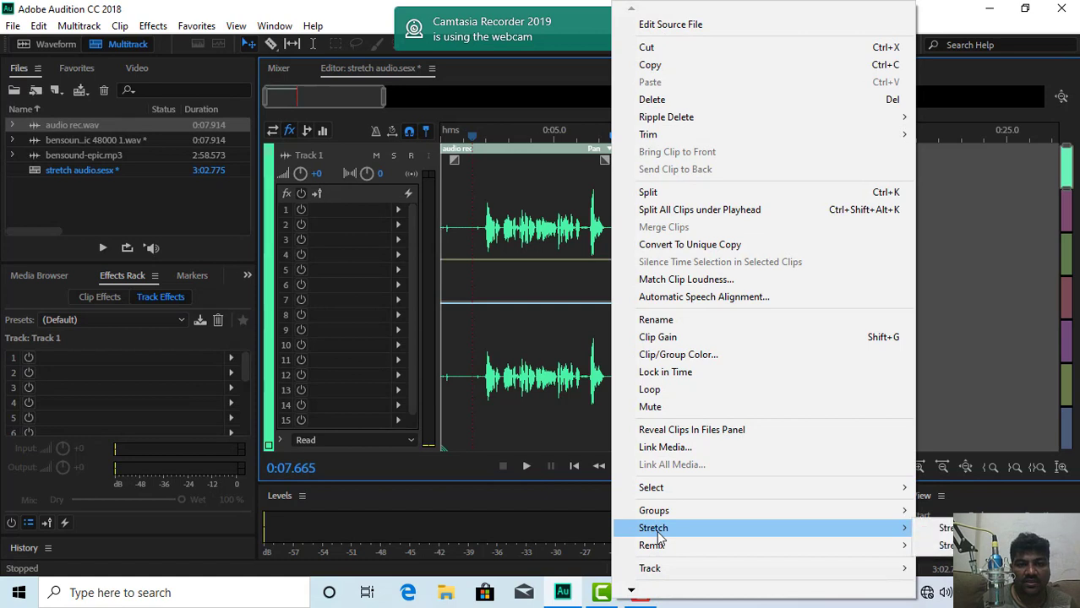
mouse_move(908, 529)
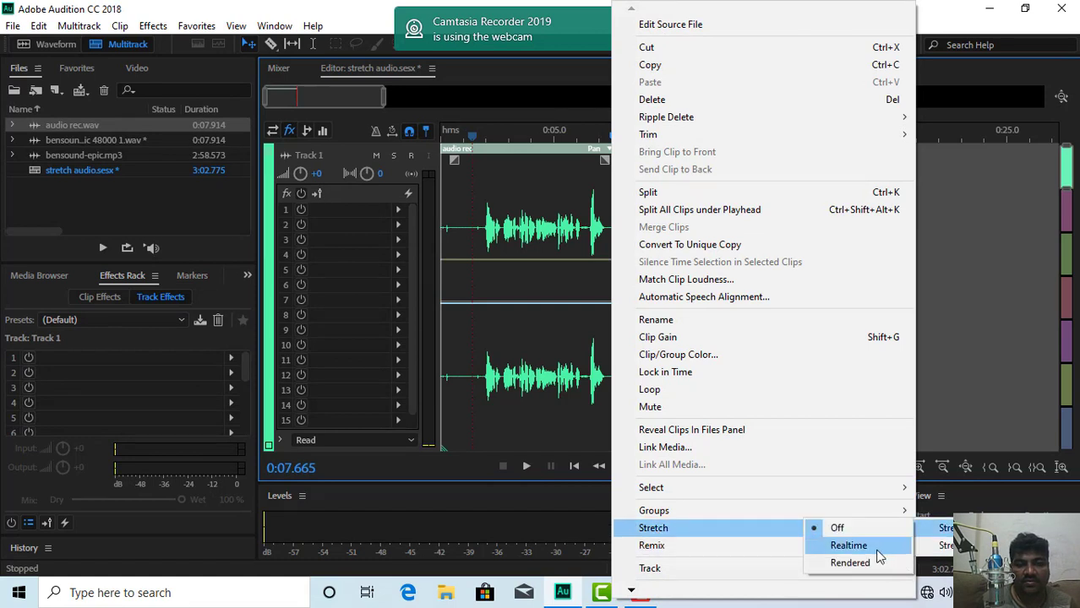
left_click(848, 545)
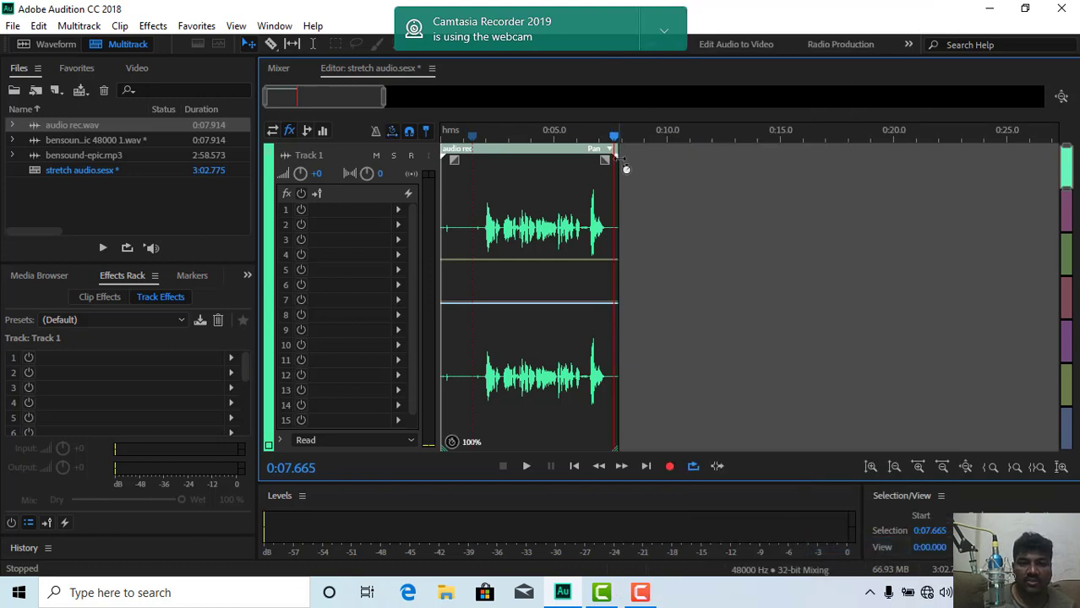
left_click_drag(627, 159, 893, 163)
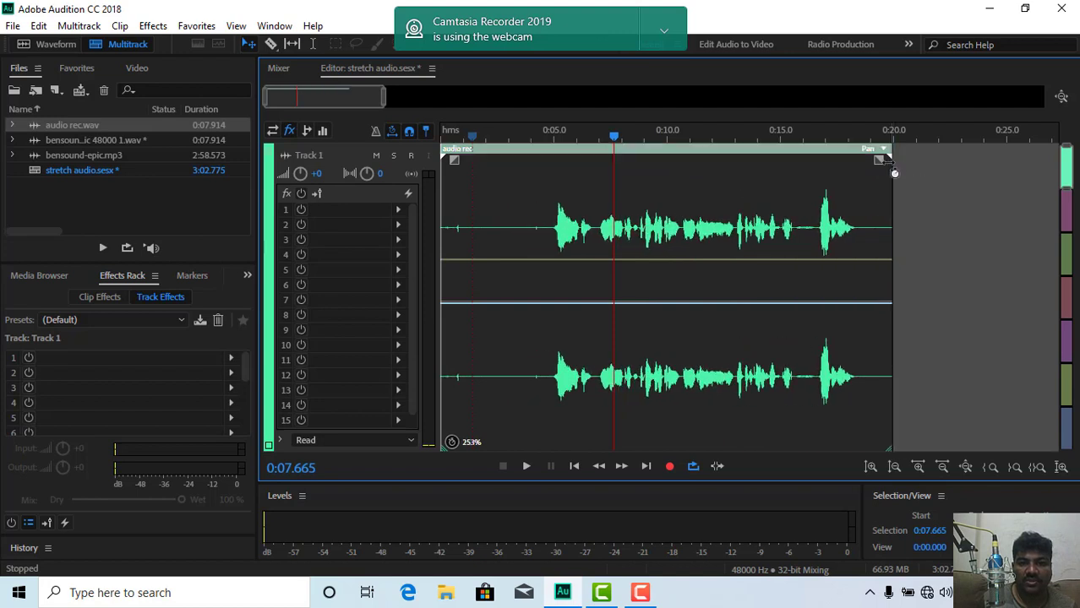
left_click(513, 138)
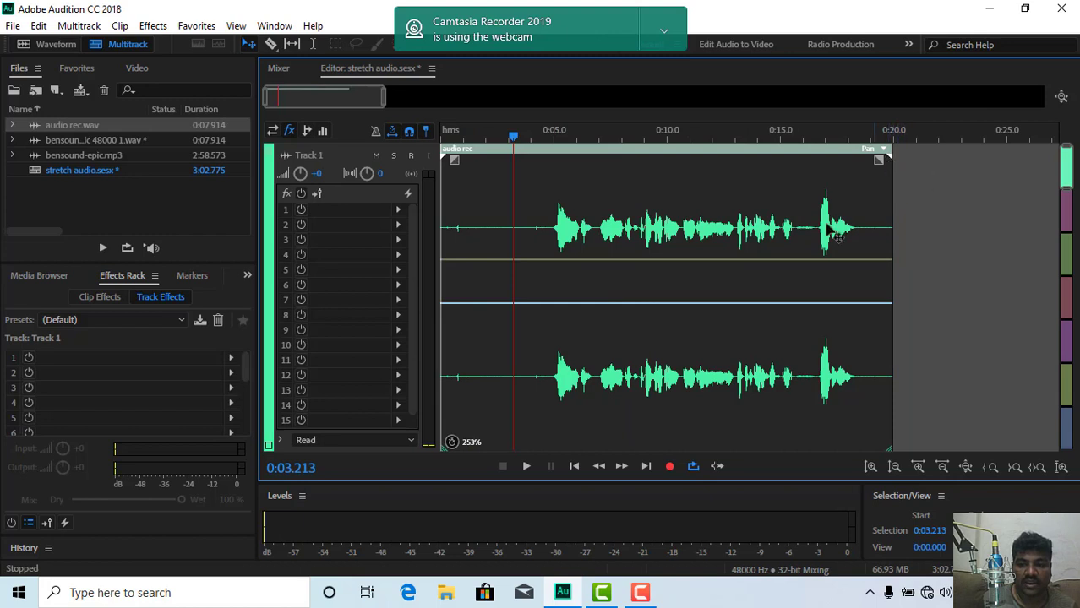
key("space")
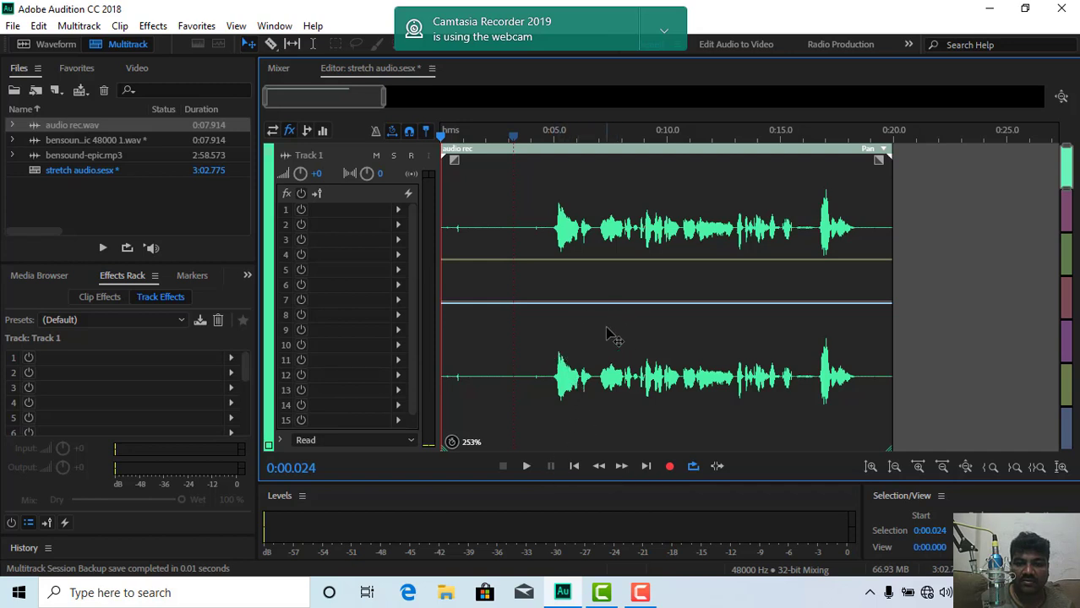
Set the stretch mode of the audio rec clip on Track 1 to Off
right_click(698, 211)
mouse_move(771, 532)
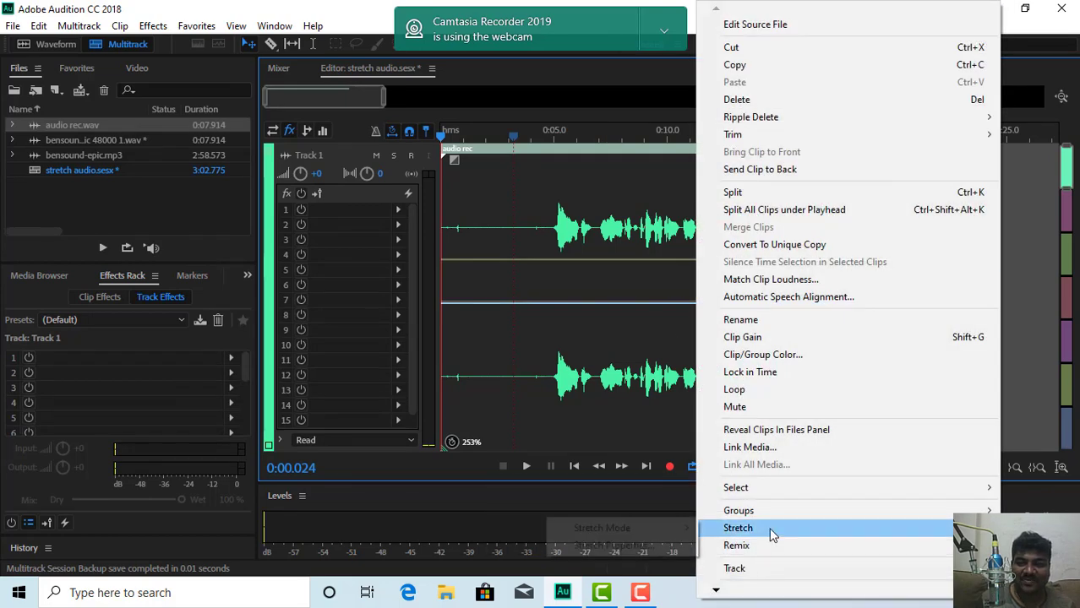
mouse_move(675, 529)
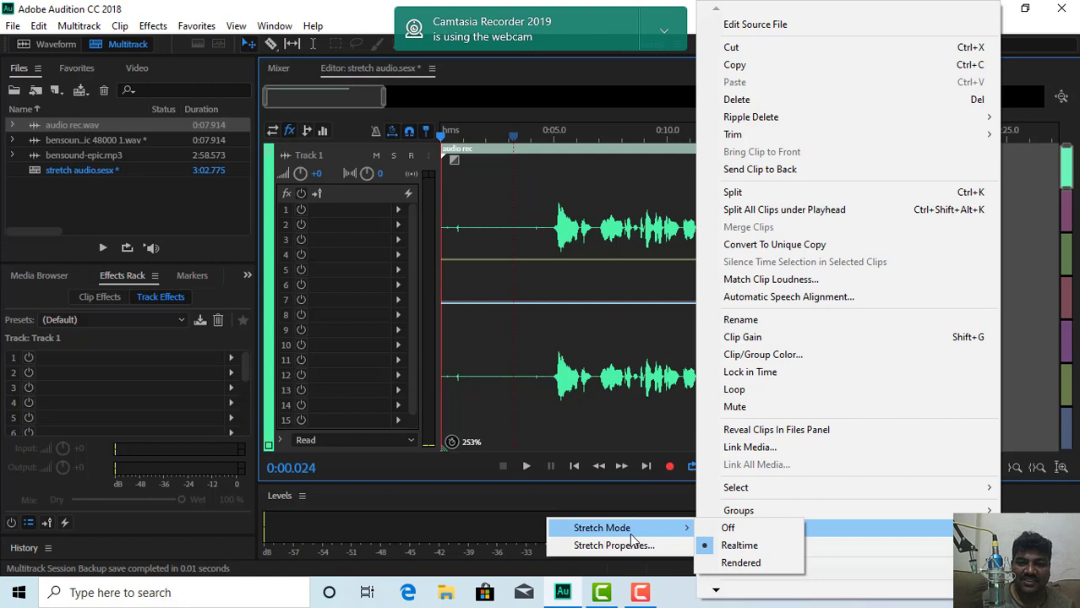
left_click(735, 529)
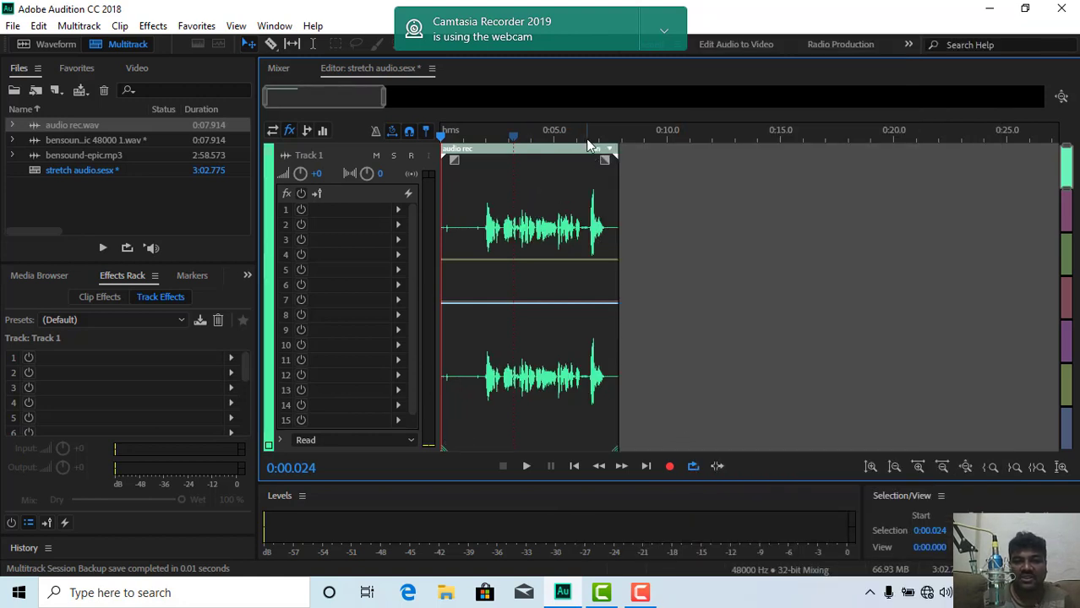
Play the unstretched audio rec clip, replay it from about 0:01.9, and pause near its end
key("space")
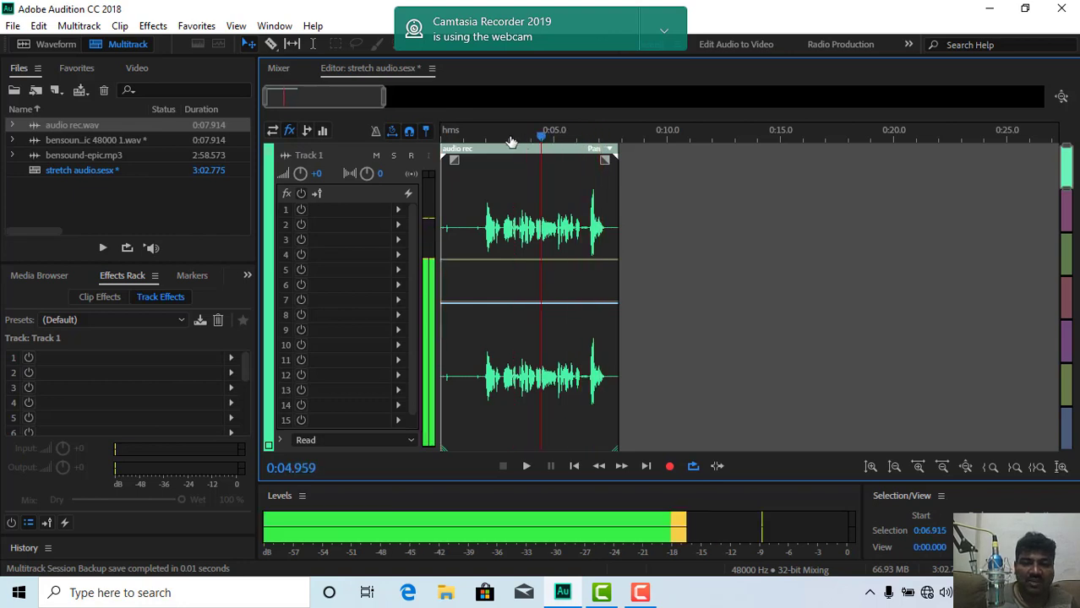
key("space")
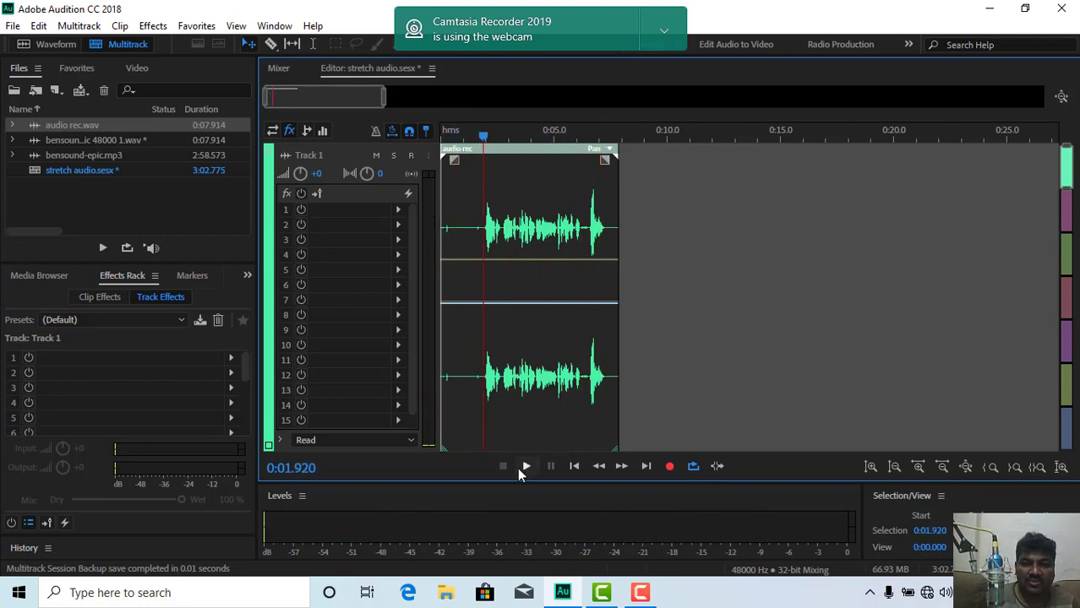
left_click(523, 466)
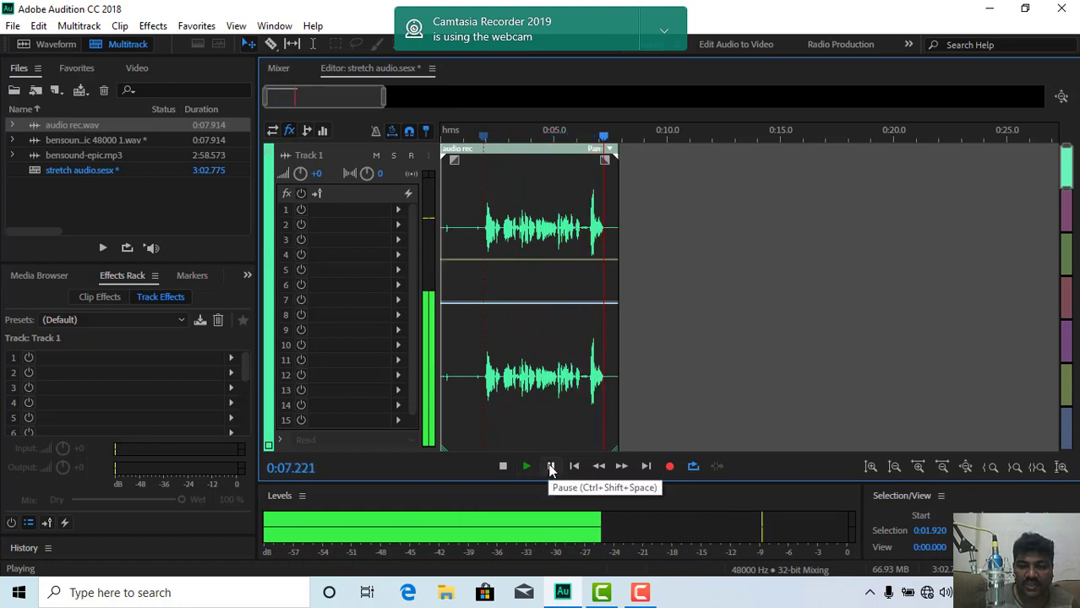
left_click(550, 466)
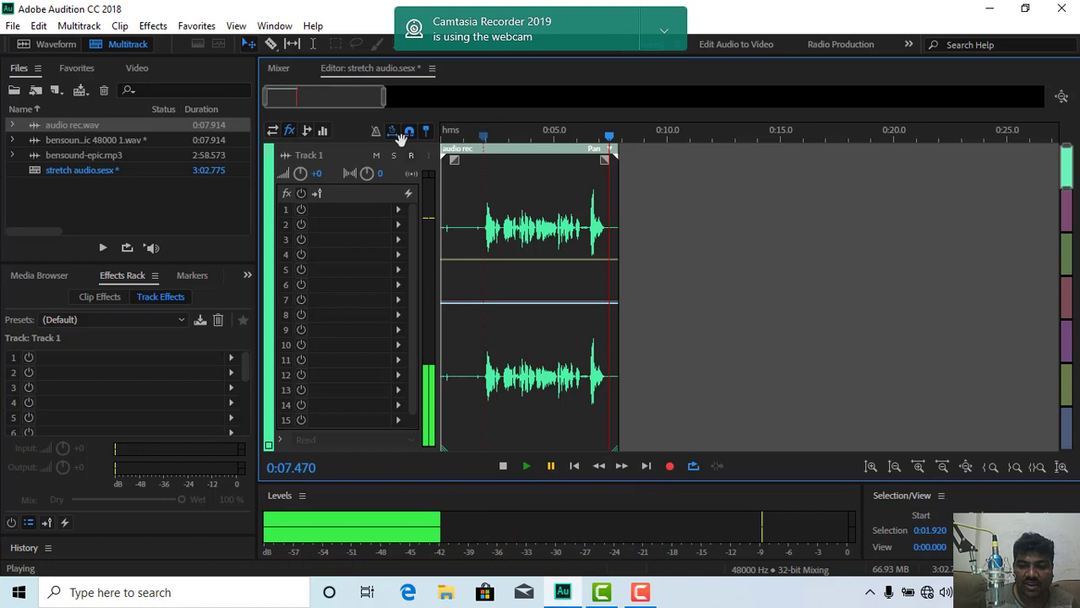